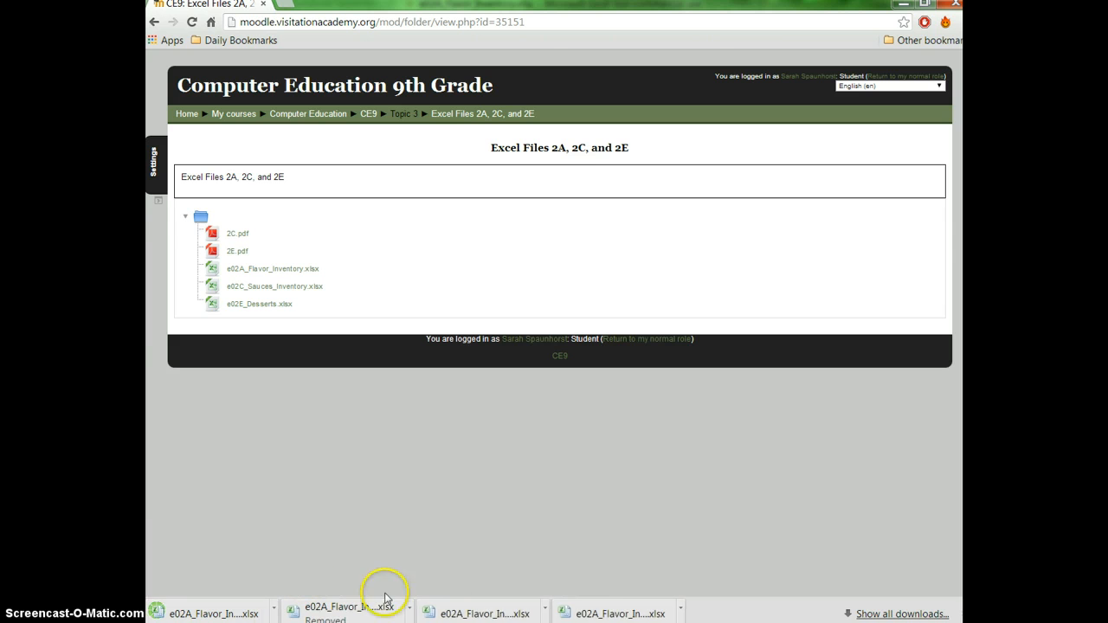
Open the downloaded e02A_Flavor_Inventory.xlsx workbook in Excel.
click(593, 613)
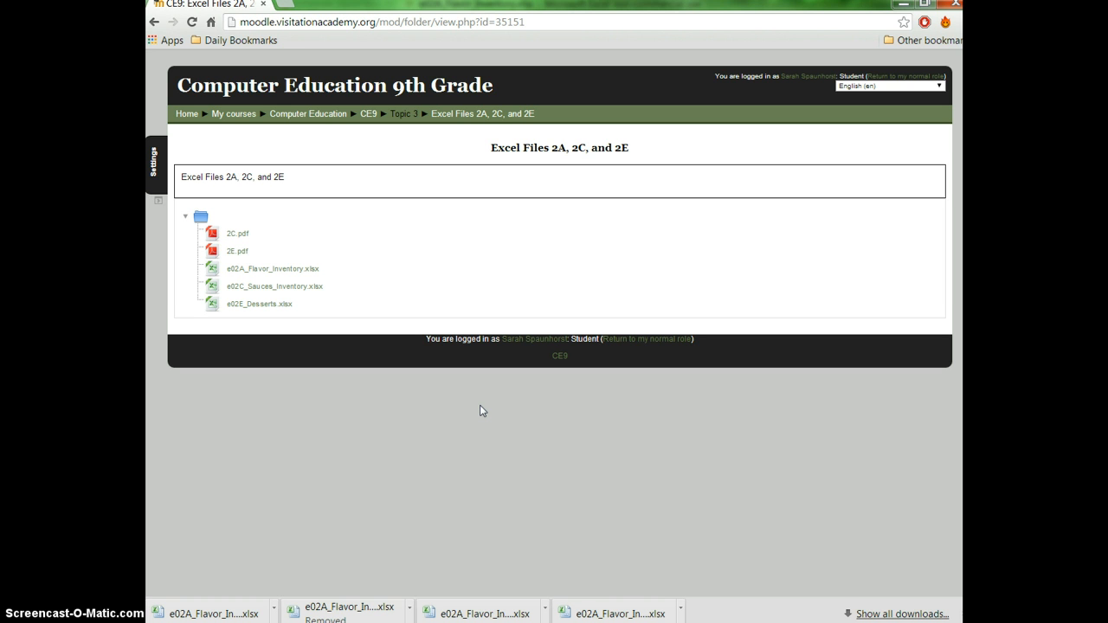
click(603, 614)
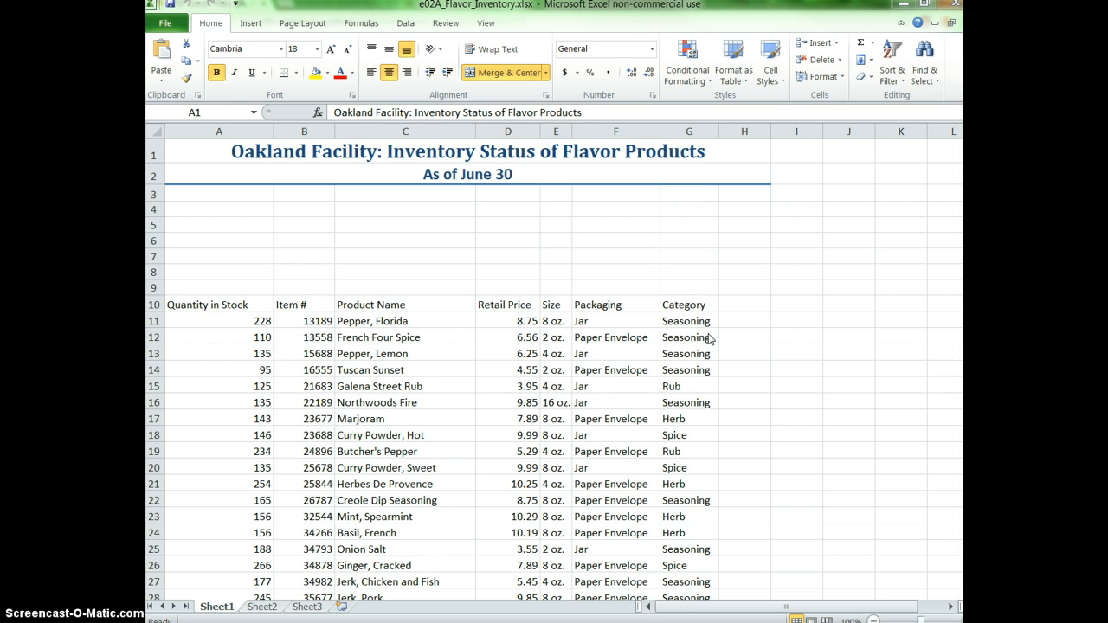
Start saving the workbook as a copy and choose the Documents > 9th grade > Computer > Excel folder as its destination.
click(167, 25)
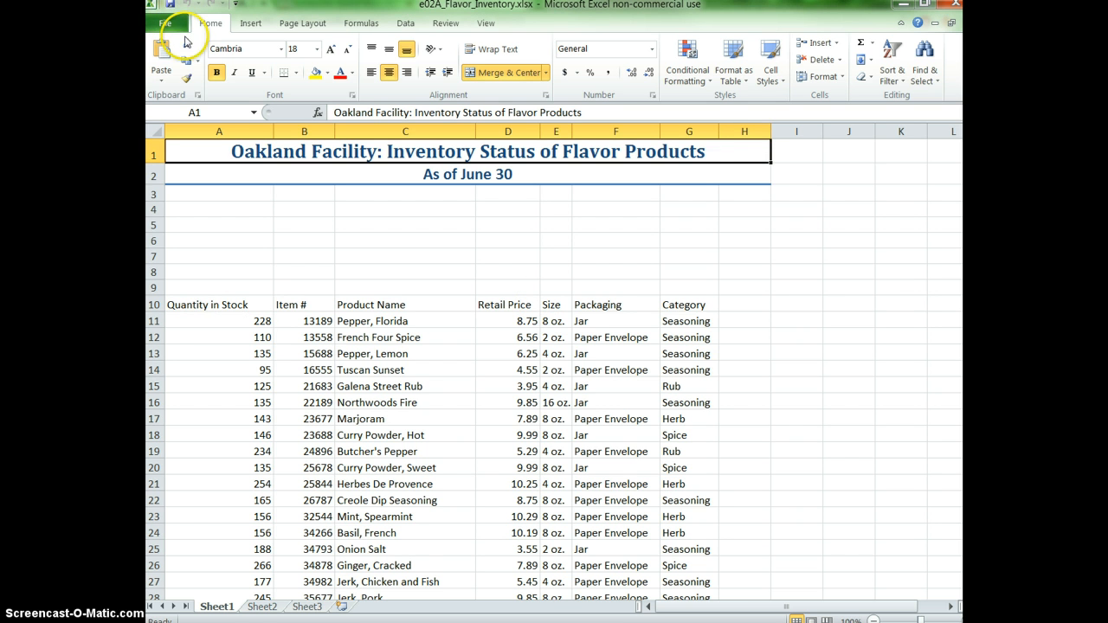
click(178, 21)
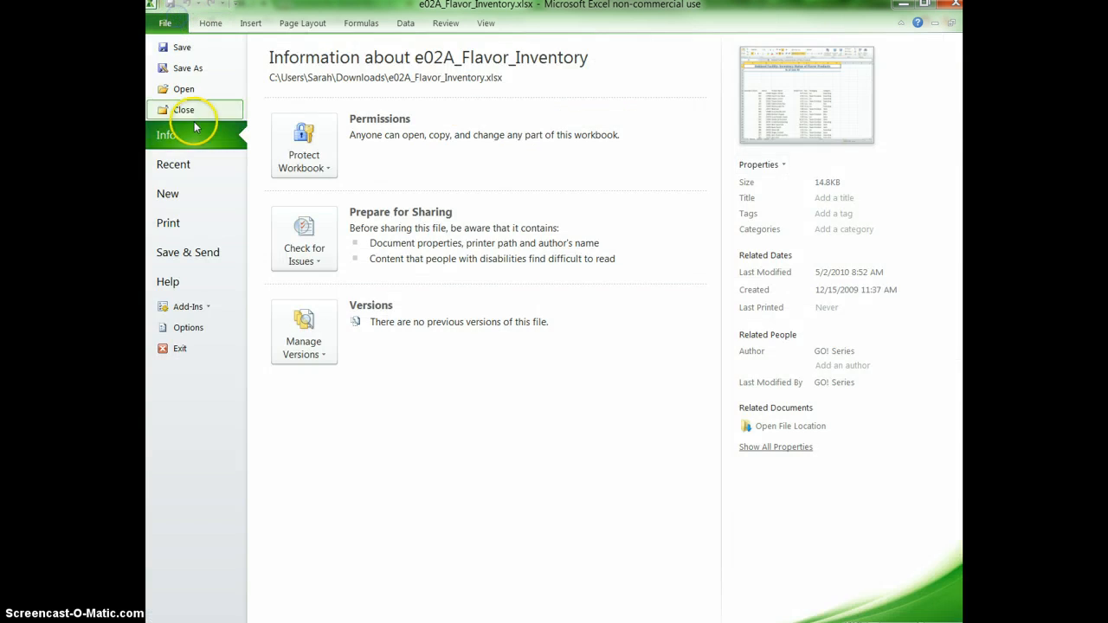
click(194, 68)
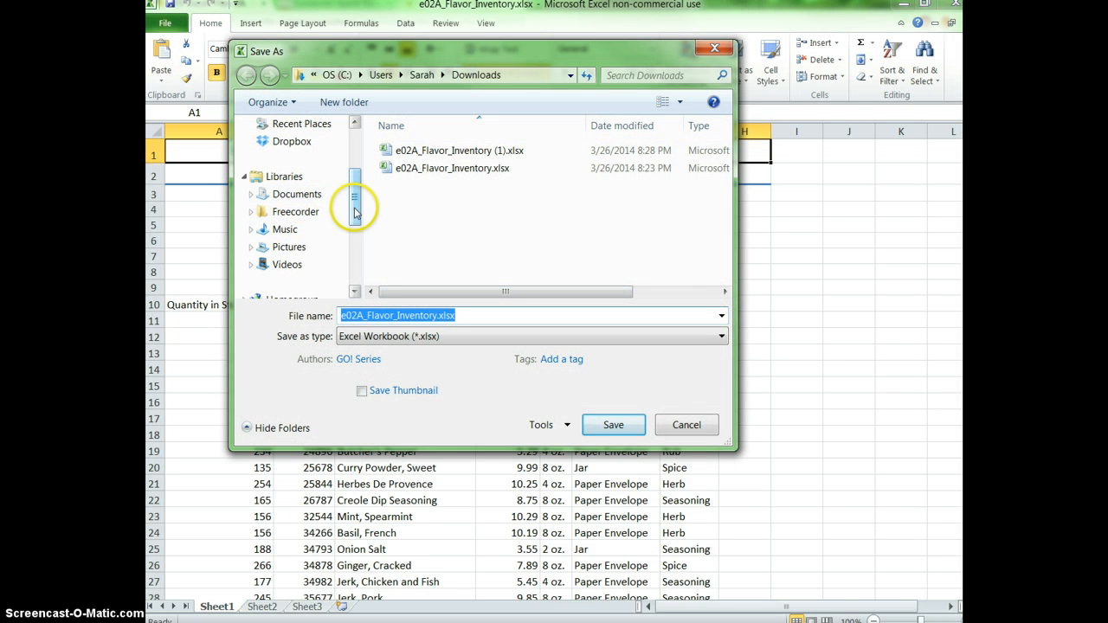
drag(359, 203, 317, 153)
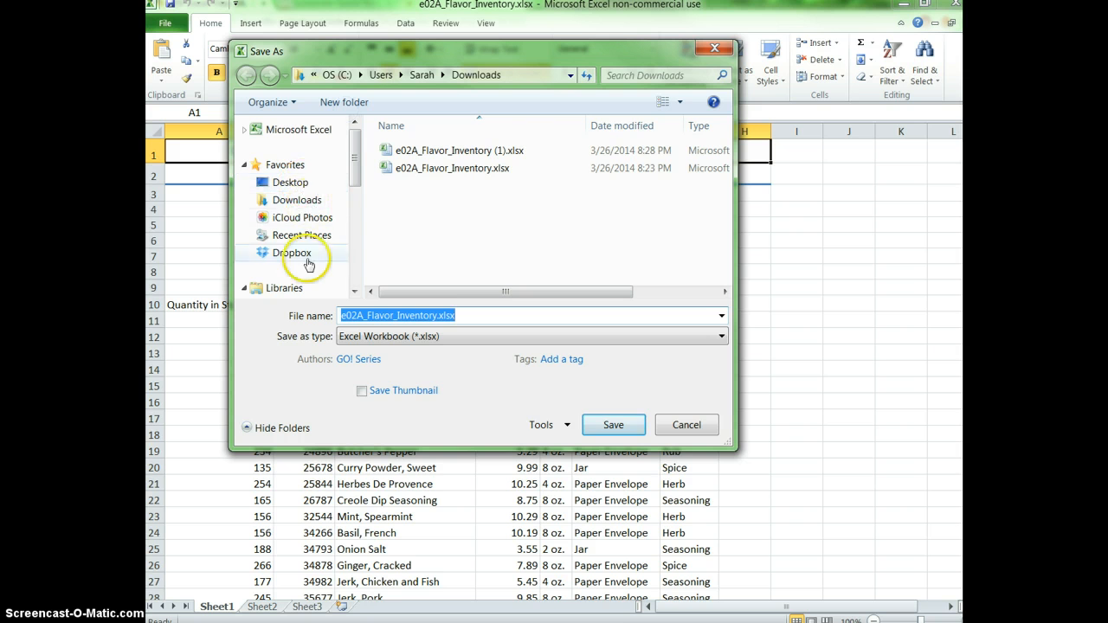
scroll(350, 186, down, 1)
scroll(352, 186, down, 1)
click(317, 211)
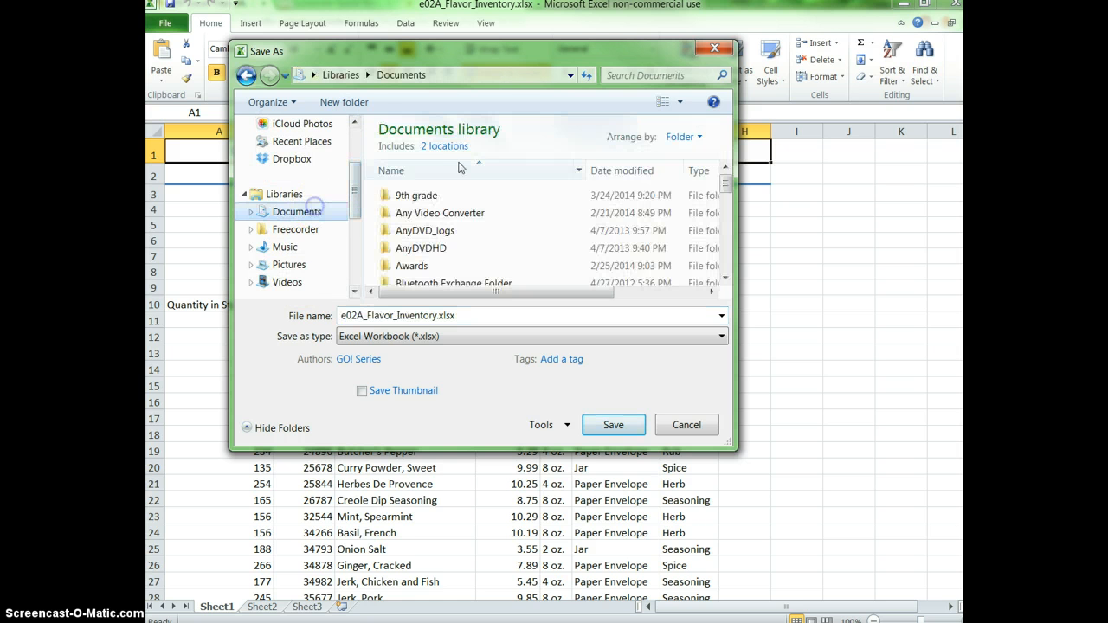
double_click(426, 186)
double_click(424, 194)
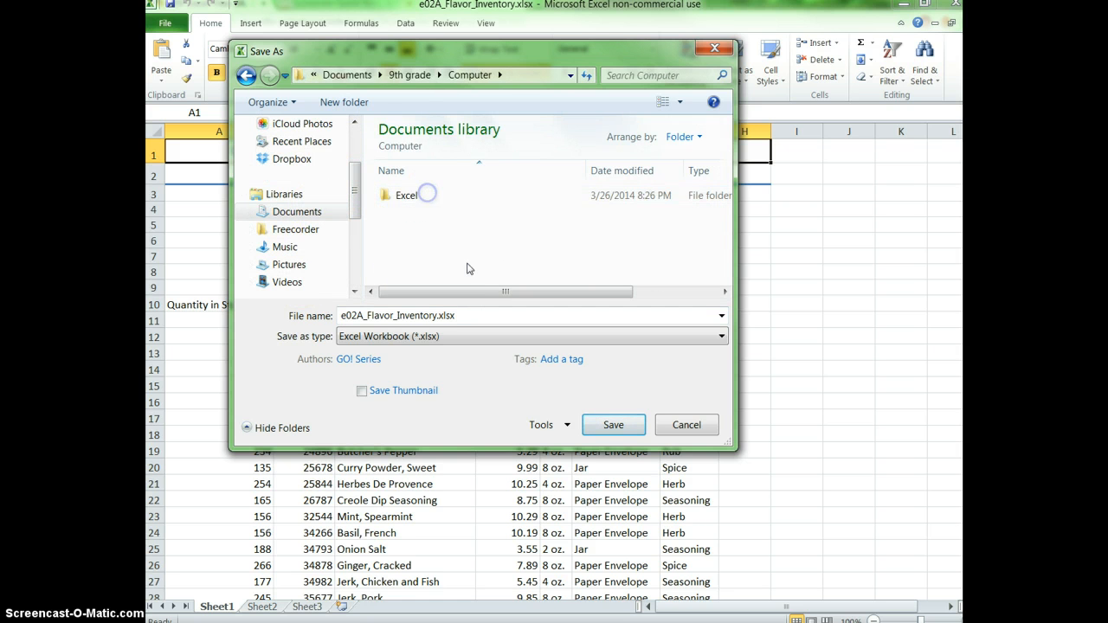
double_click(412, 197)
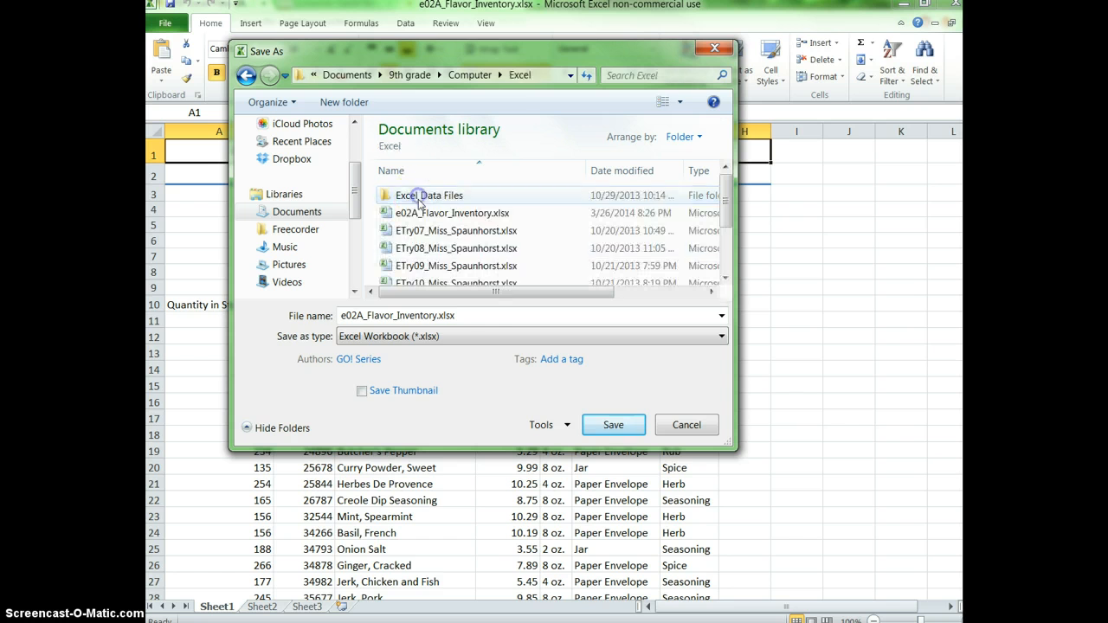
Prefix the file name e02A_Flavor_Inventory with the title and surname, separated by underscores, and save the copy.
double_click(341, 315)
click(341, 315)
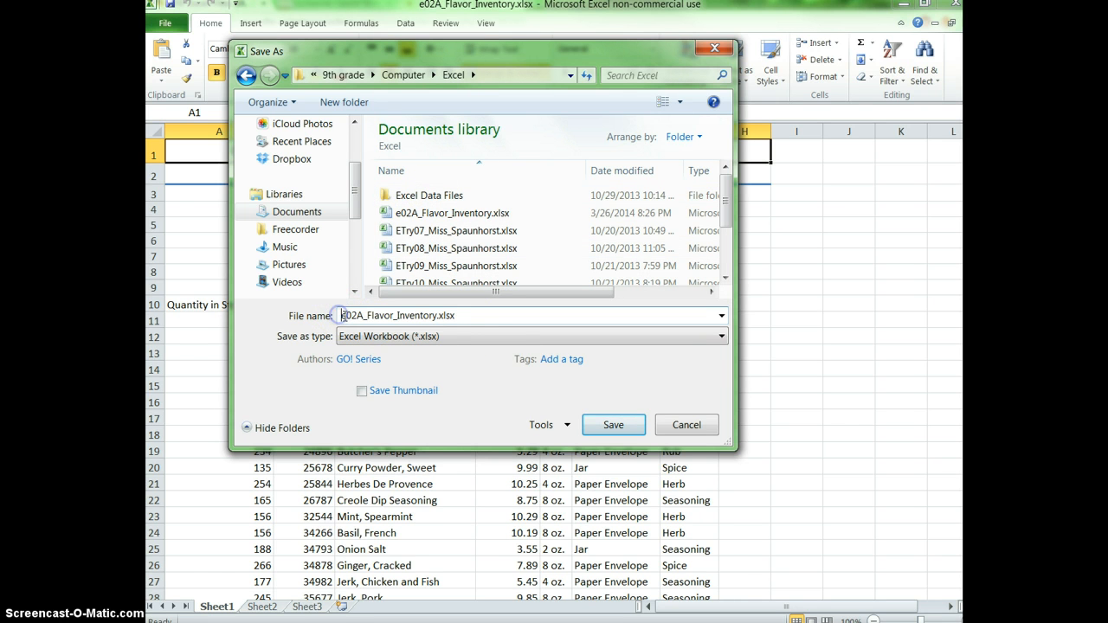
text(Miss_)
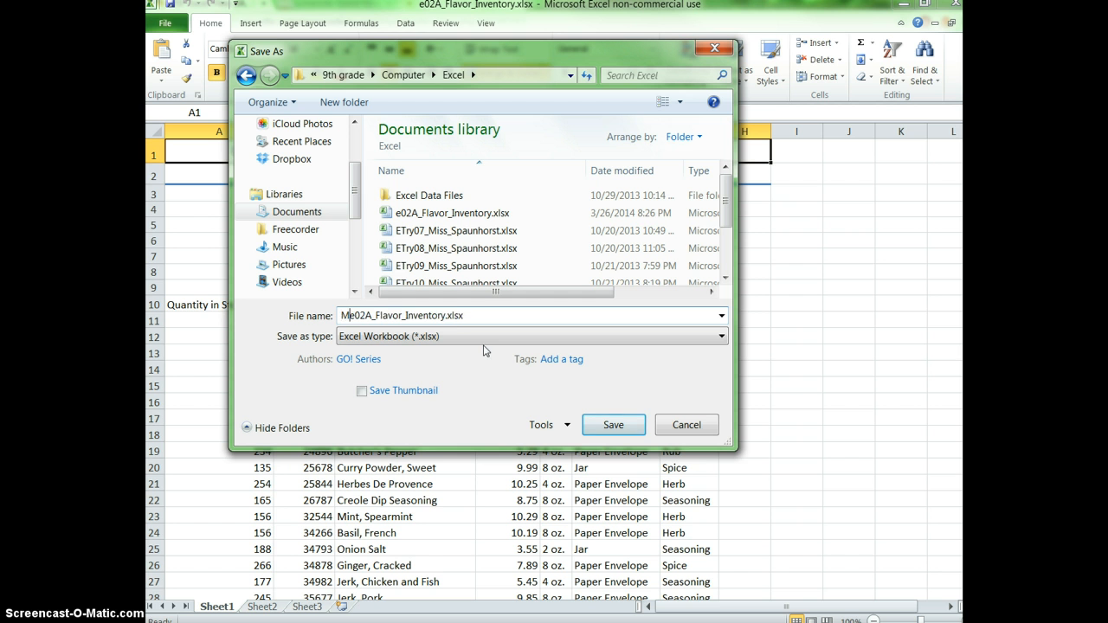
text(Spaunhorst_)
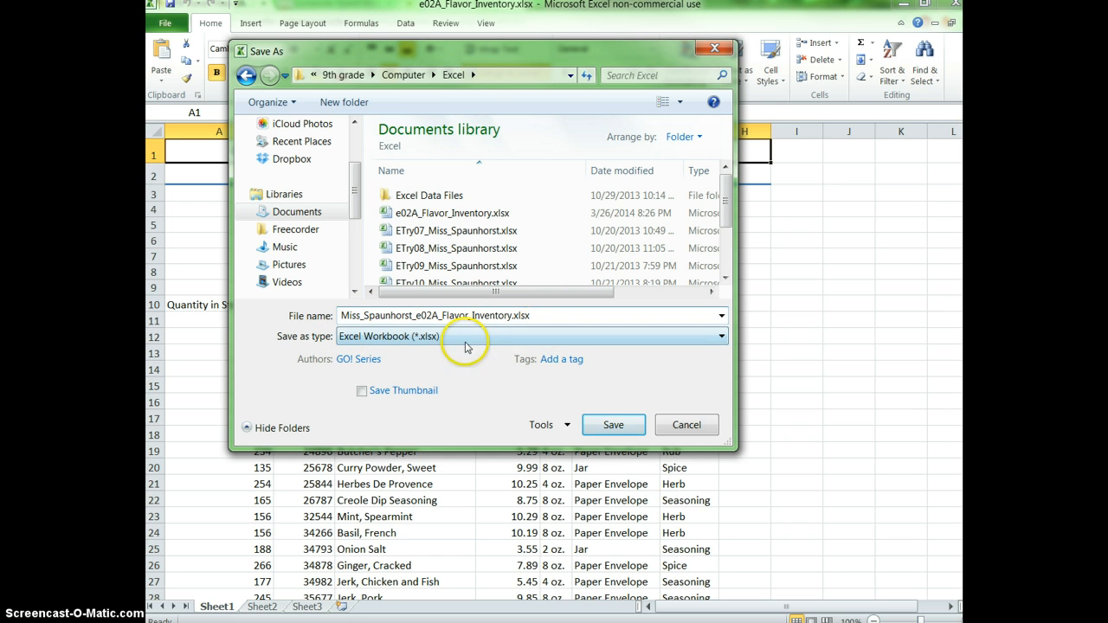
click(618, 431)
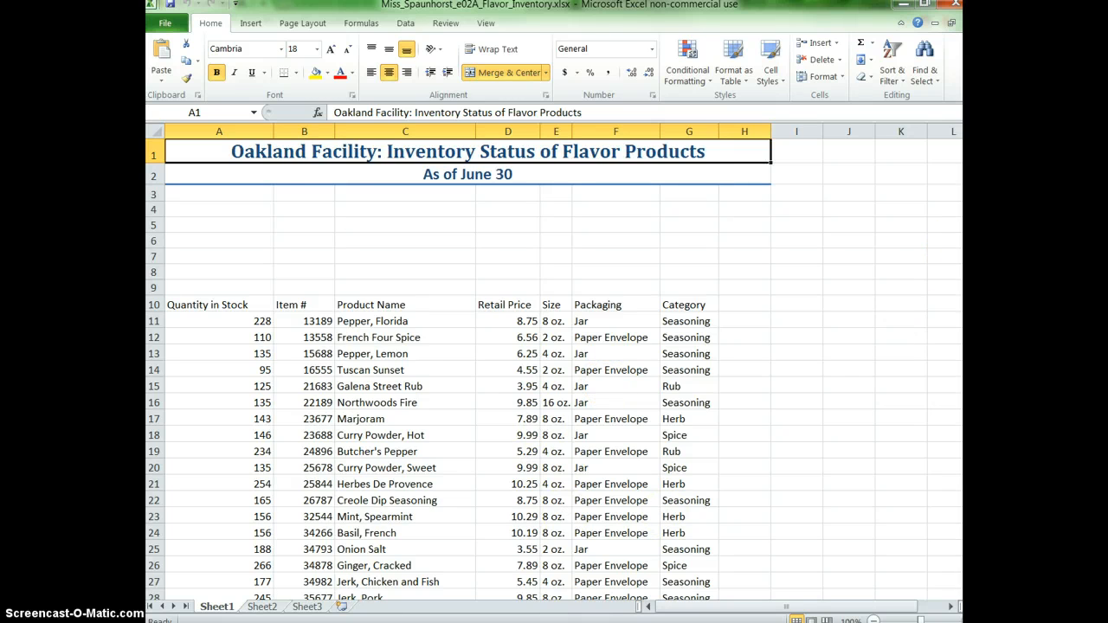
Enter the label "Total Items in Stock" in cell A4.
drag(956, 241, 956, 148)
click(230, 209)
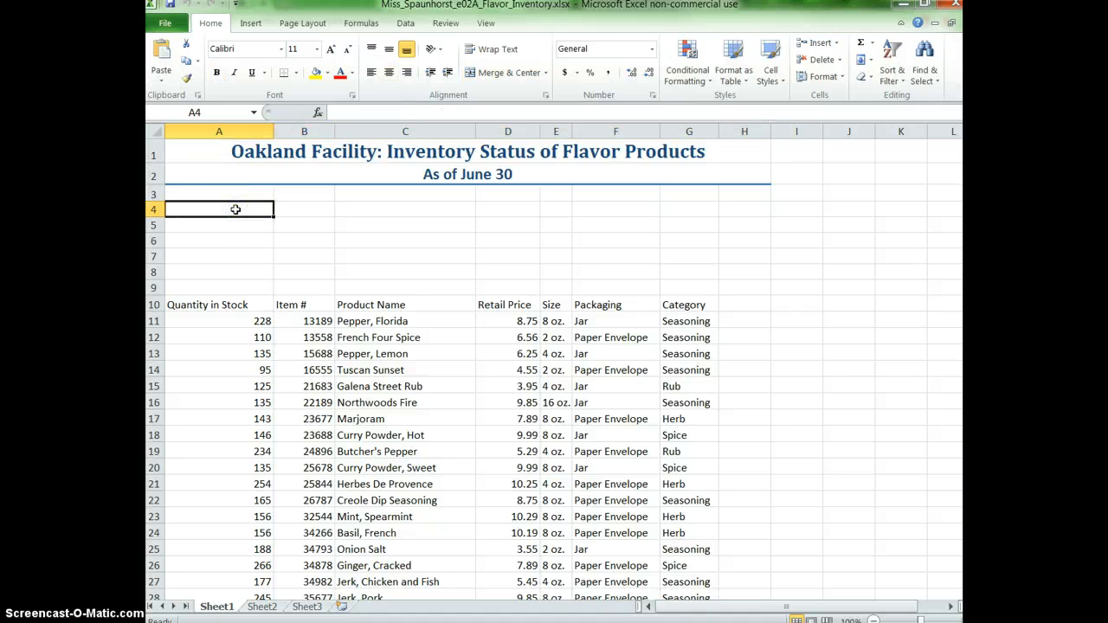
text(Total It)
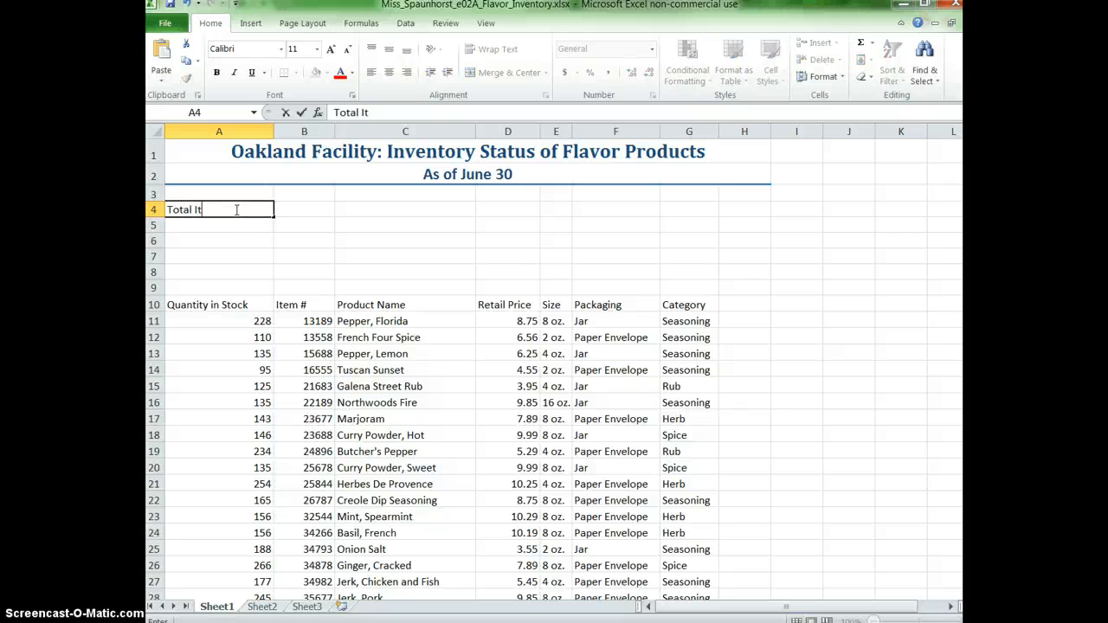
text(ems in Stock)
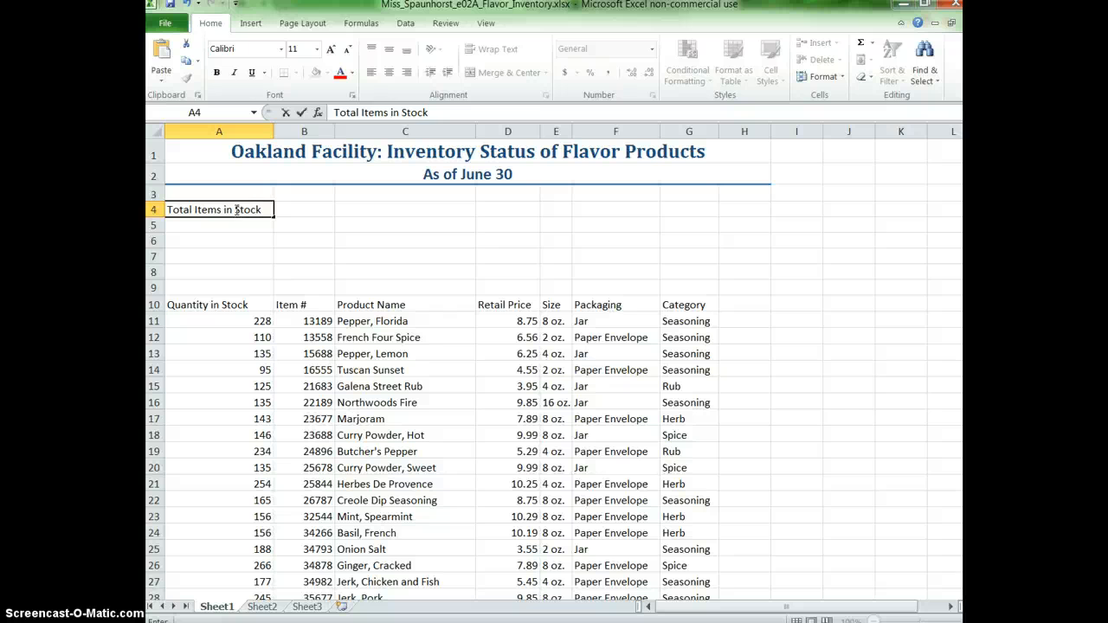
key(Return)
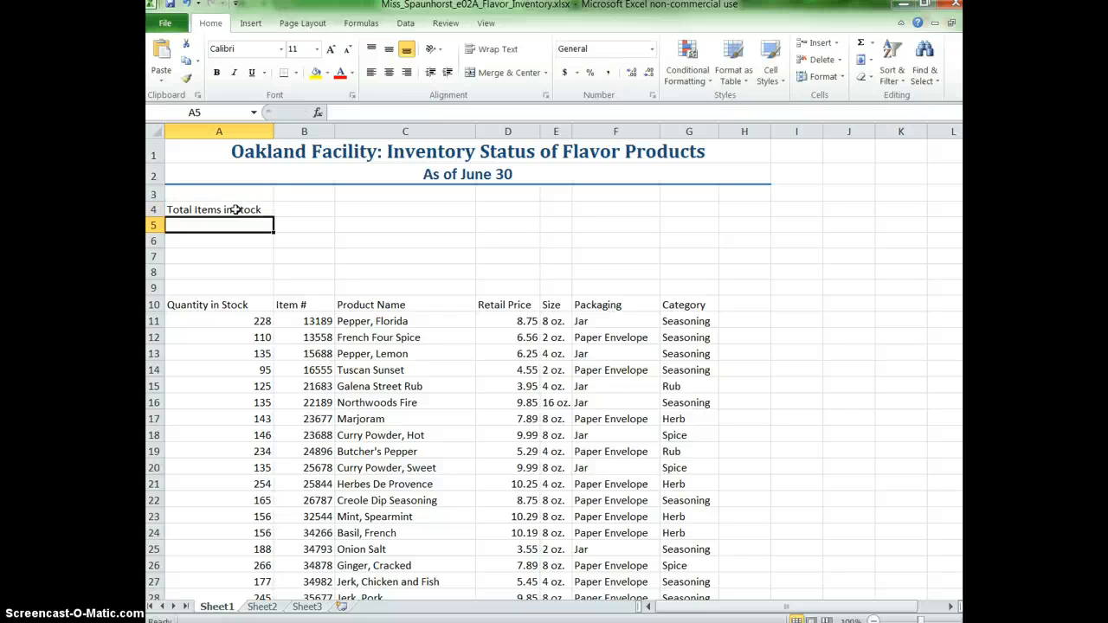
Enter the labels "Average Price" in cell A5 and "Median Price" in cell A6.
text(AVer)
text(rage)
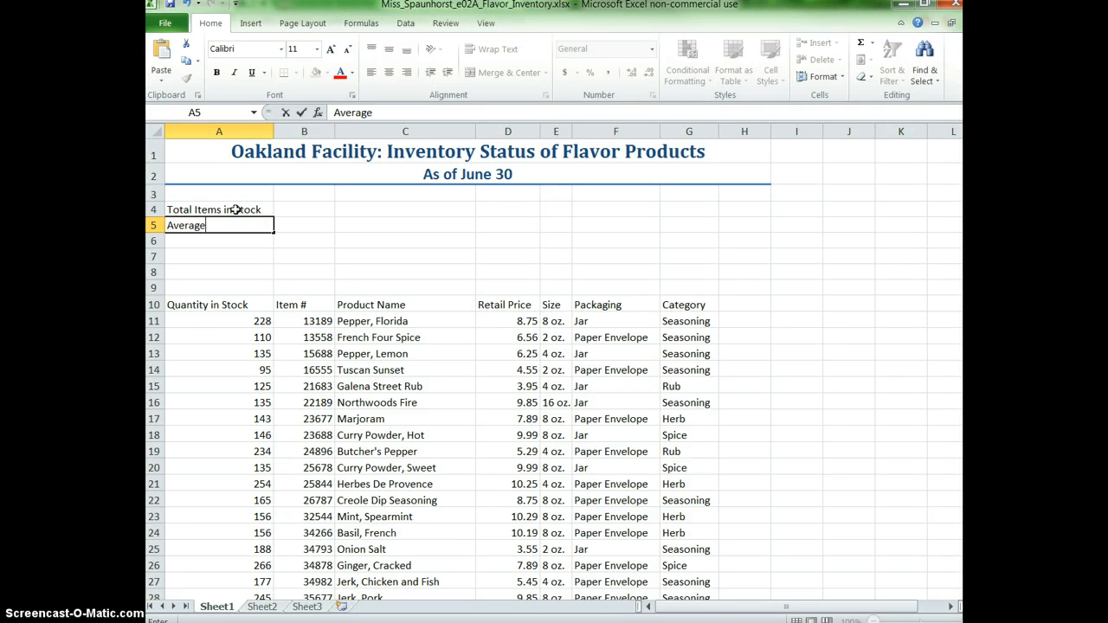
text( Price)
key(Return)
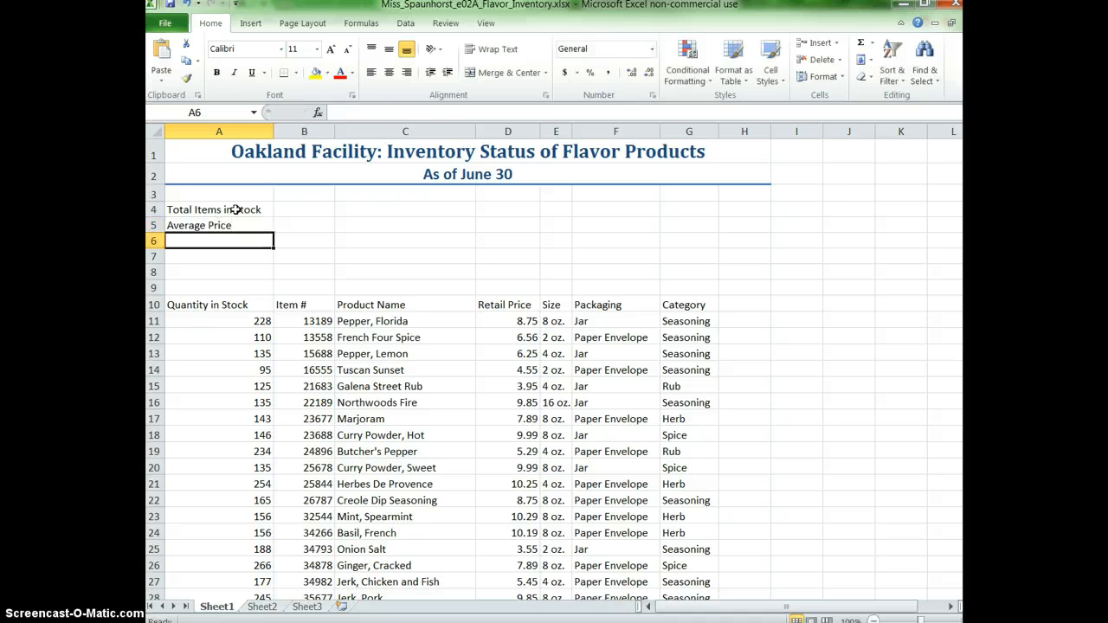
text(Median Price)
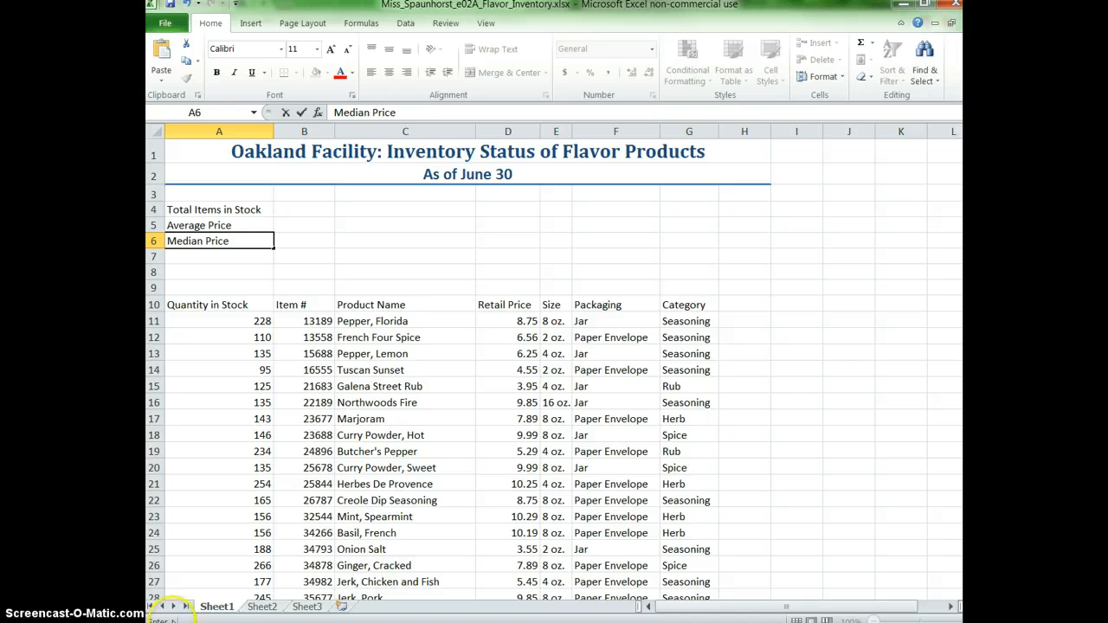
Total the Quantity in Stock column in cell B4 with the formula =sum(A11:A65).
click(289, 209)
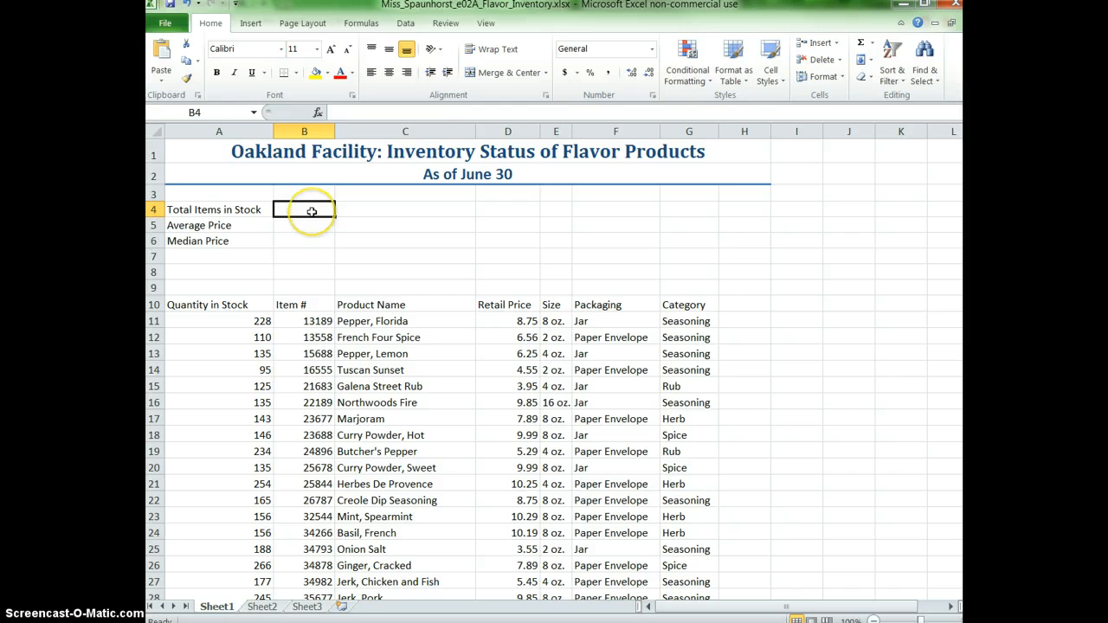
text(=)
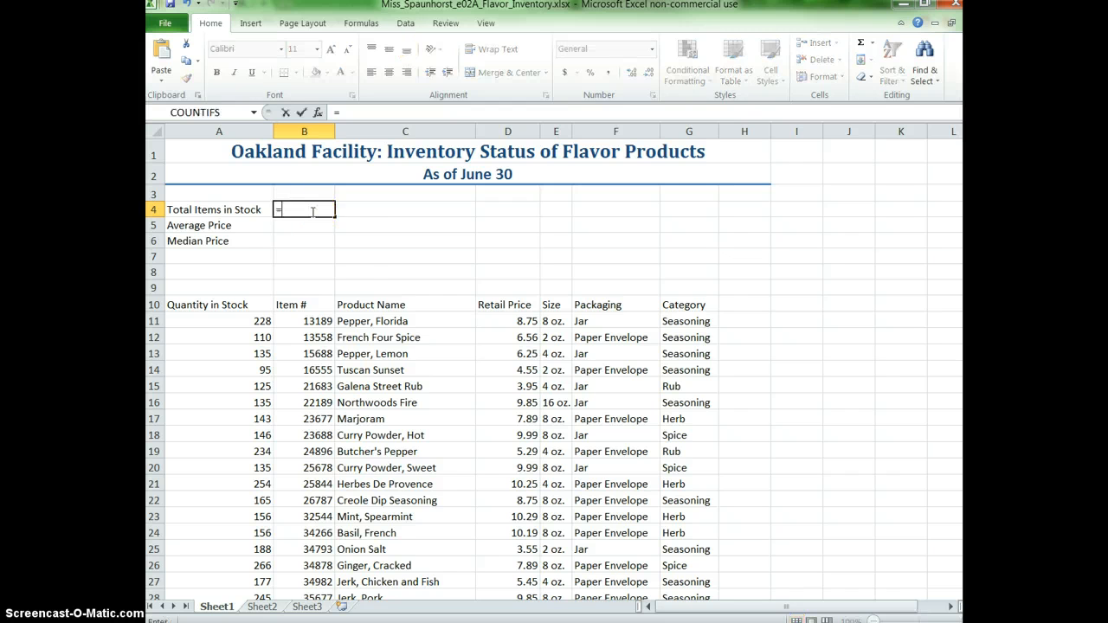
text(sum()
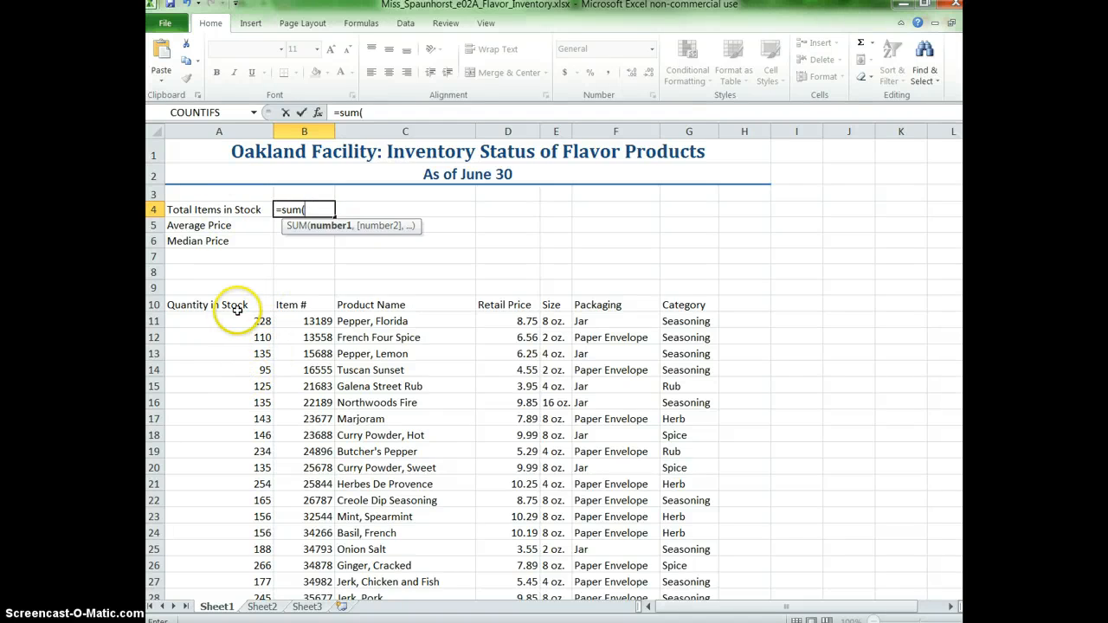
drag(226, 321, 249, 571)
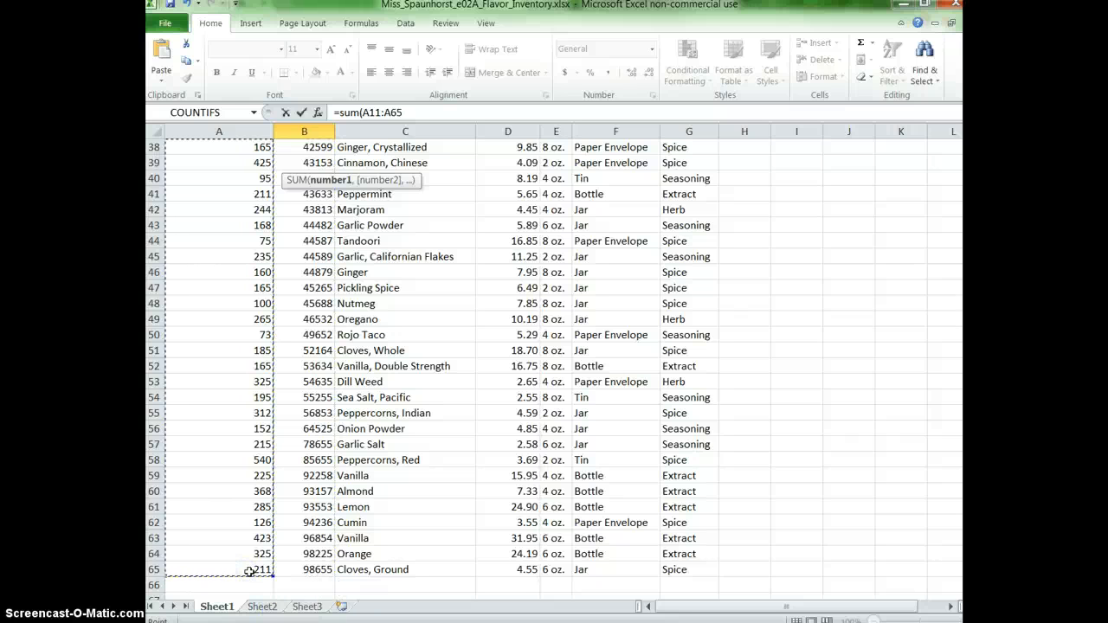
text())
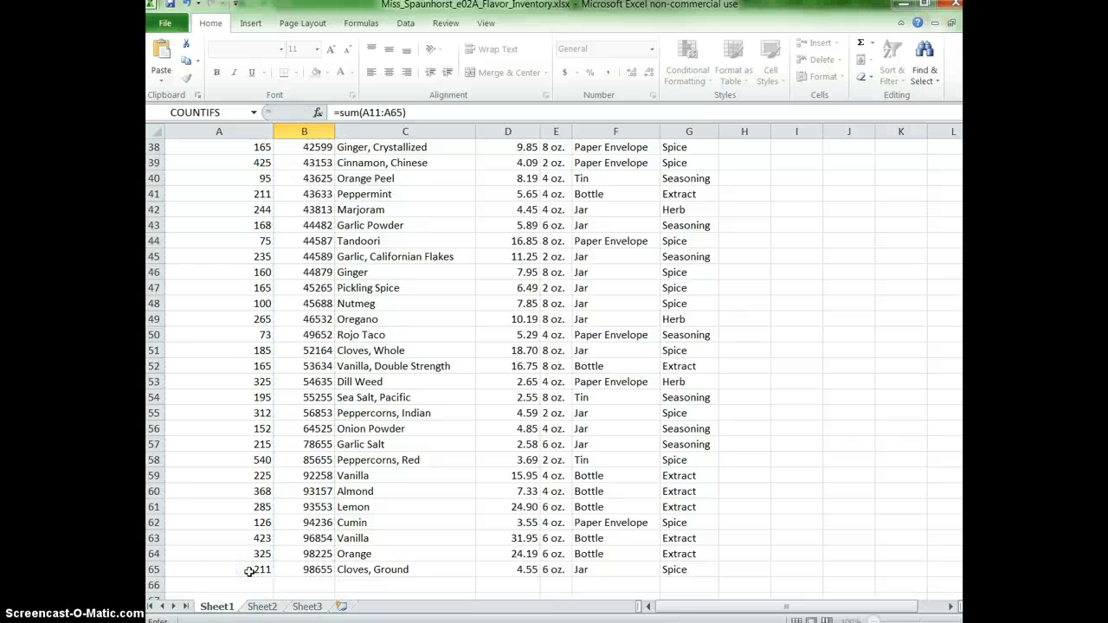
key(Return)
Calculate the average retail price in cell B5 with the formula =average(D11:D65).
scroll(235, 450, up, 2)
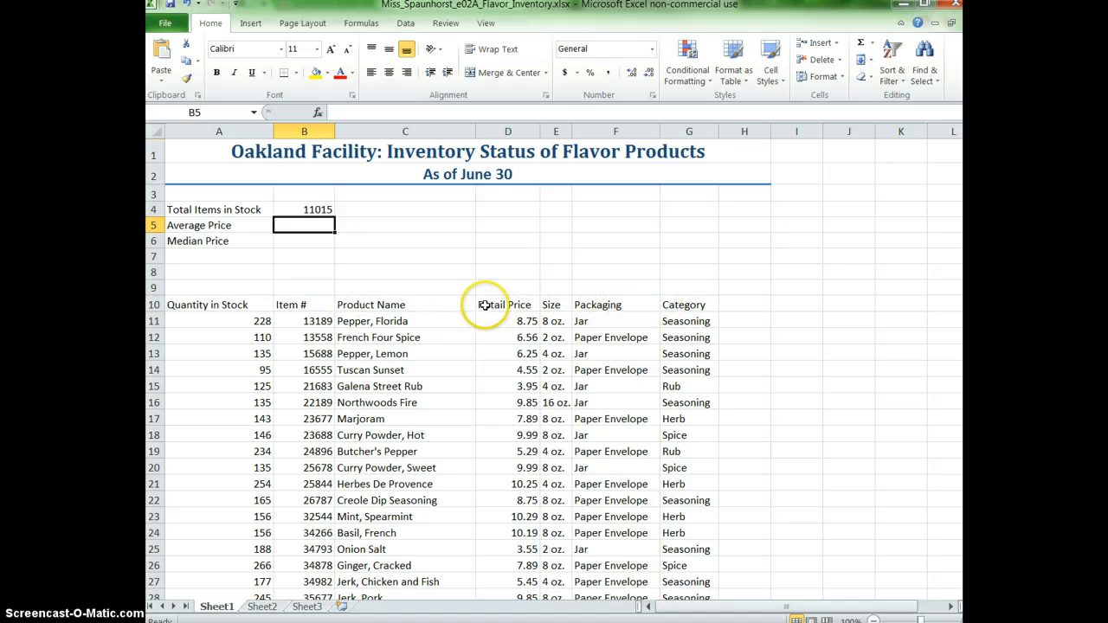
text(=)
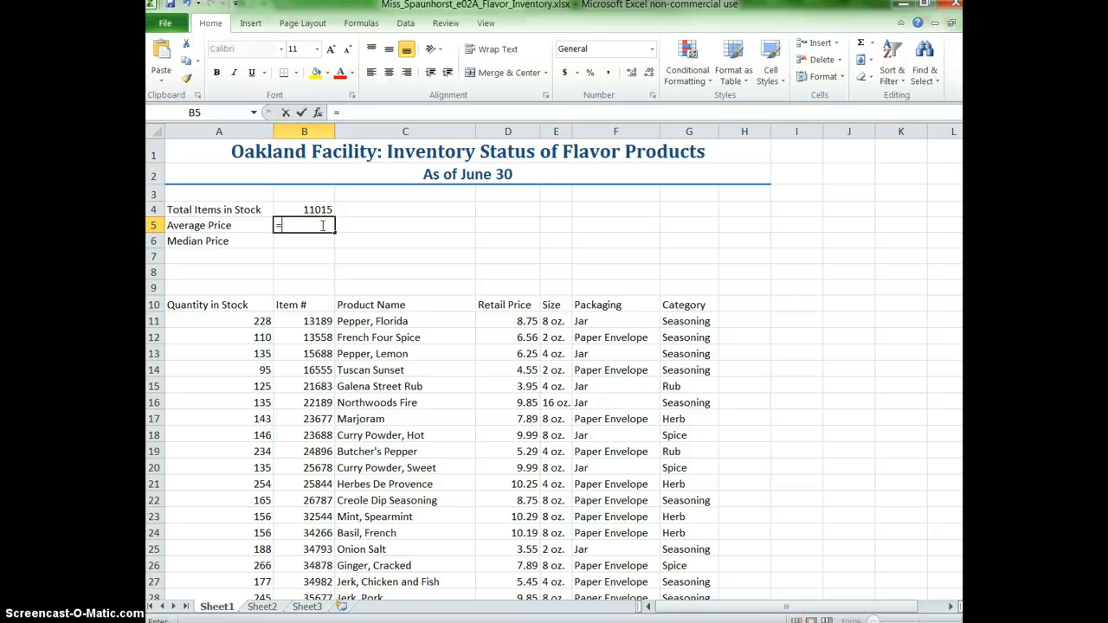
text(avera)
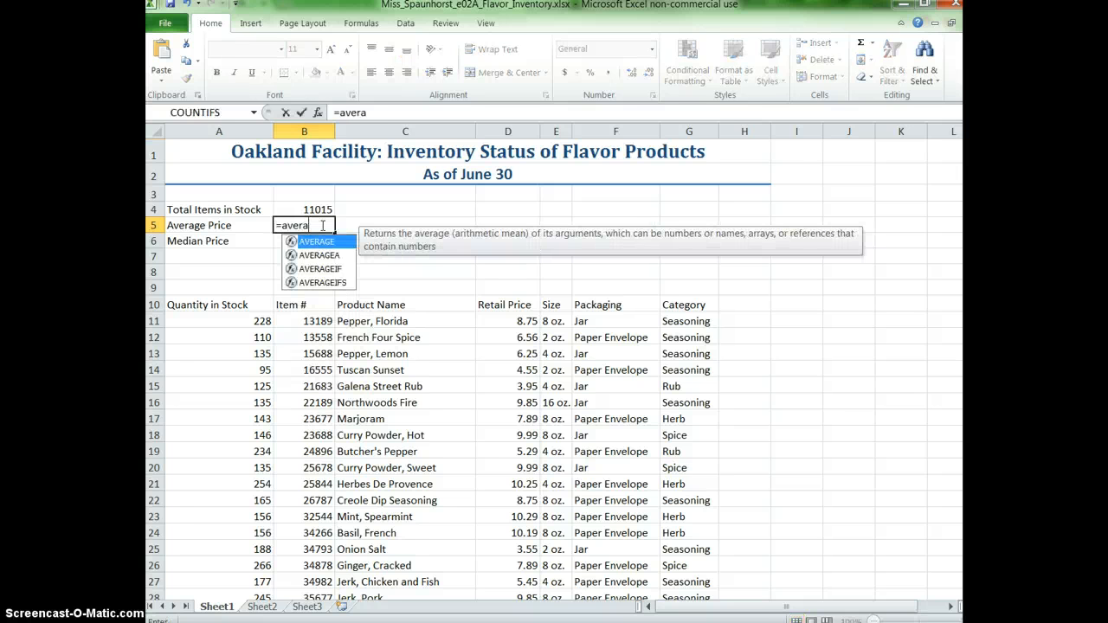
text(ge()
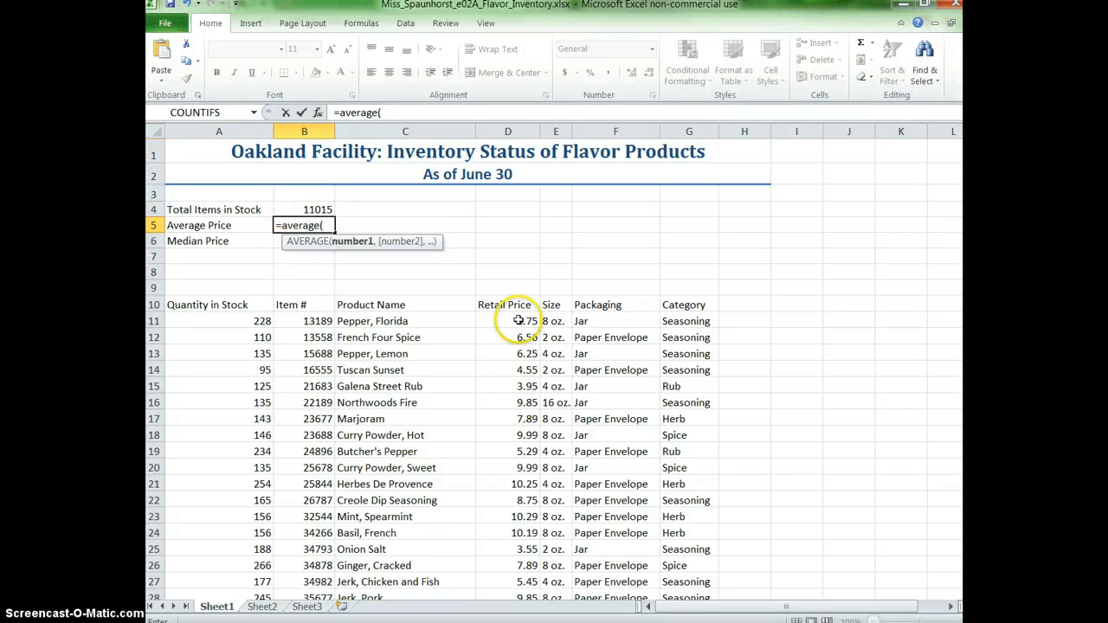
drag(518, 318, 534, 558)
text())
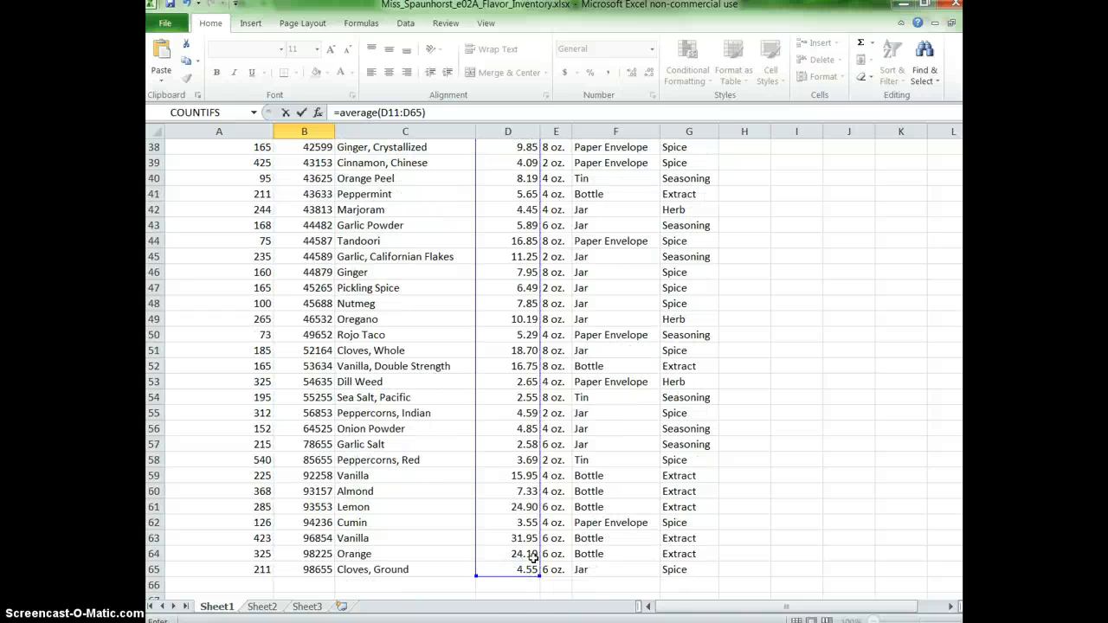
key(Return)
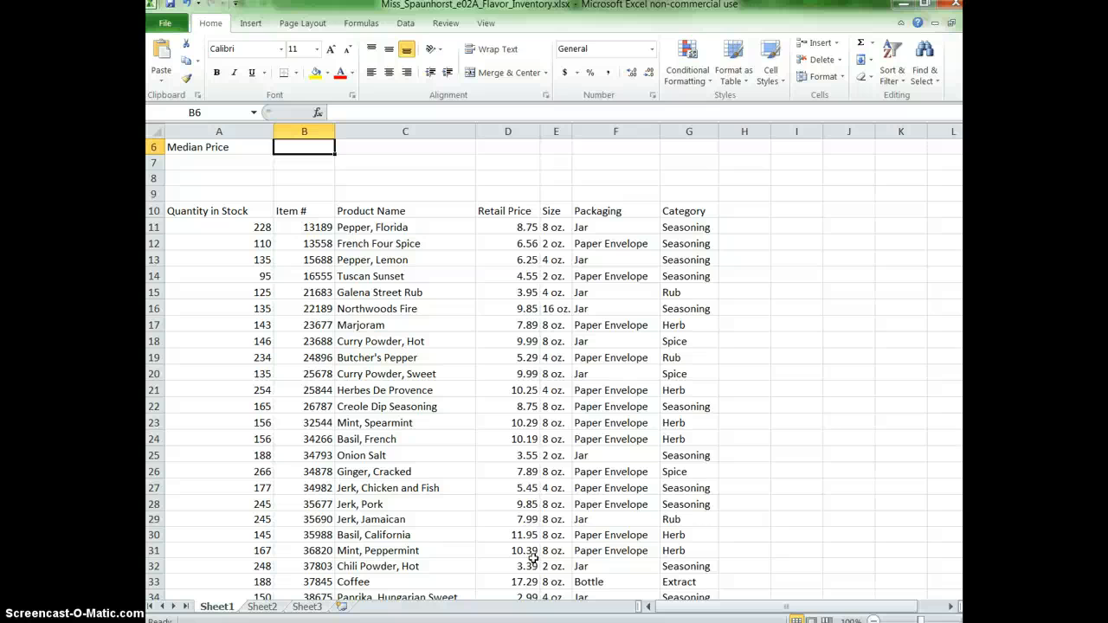
Calculate the median retail price in cell B6 with the formula =median(D11:D65).
text(=me)
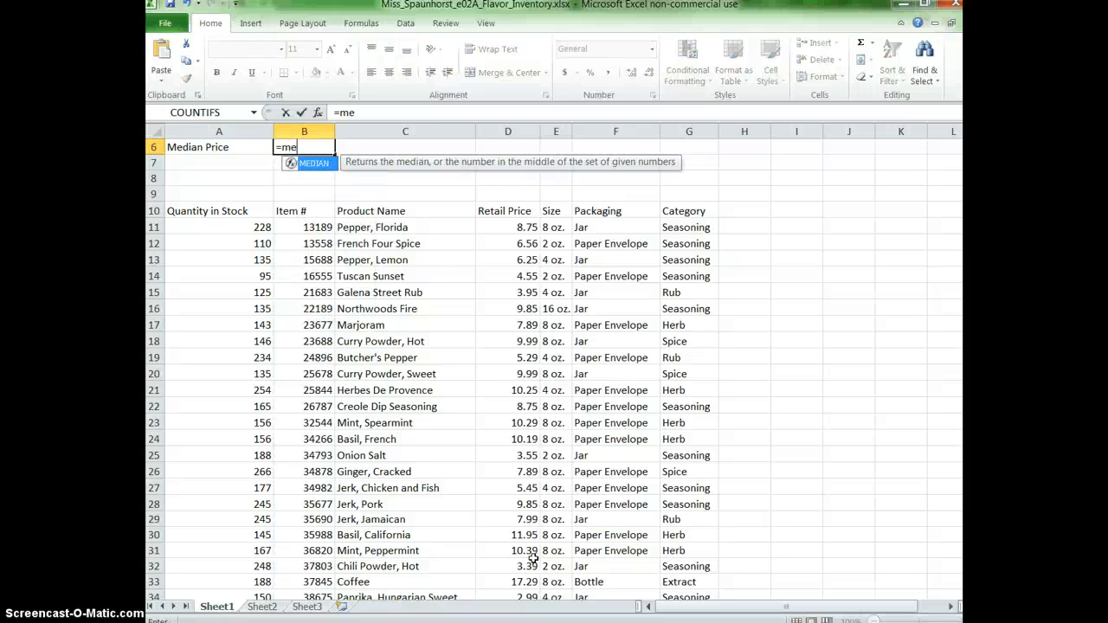
text(dian()
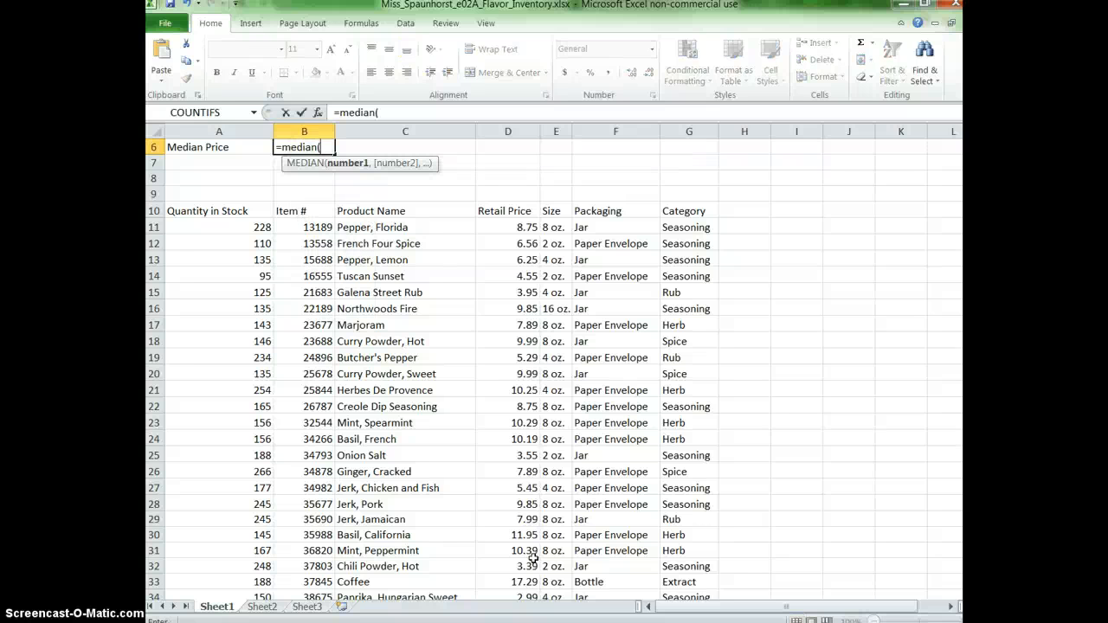
drag(507, 227, 520, 569)
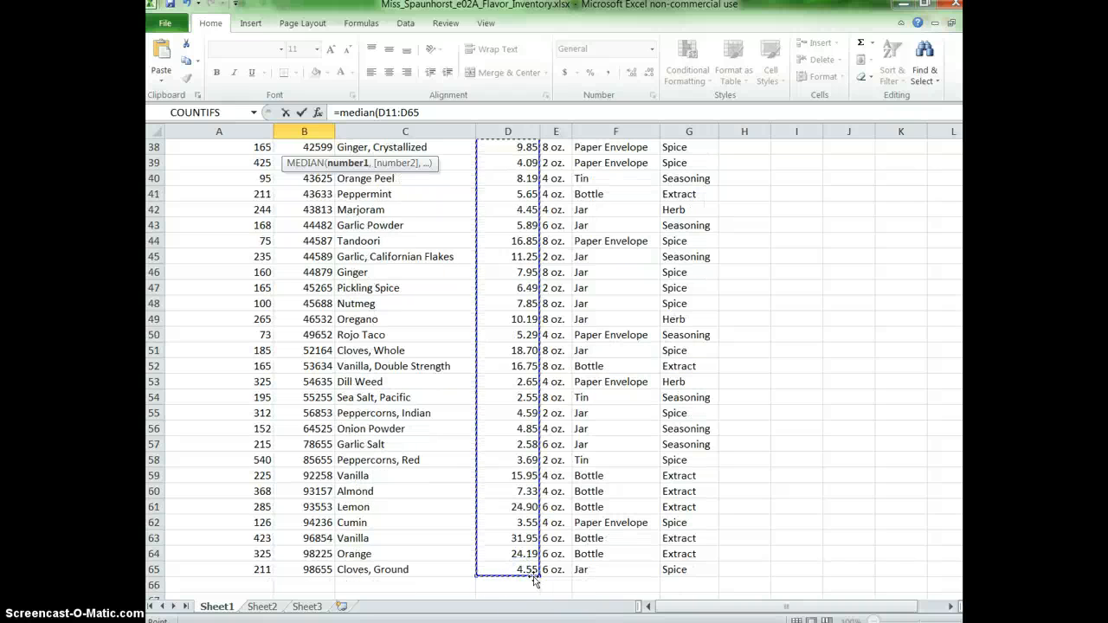
text())
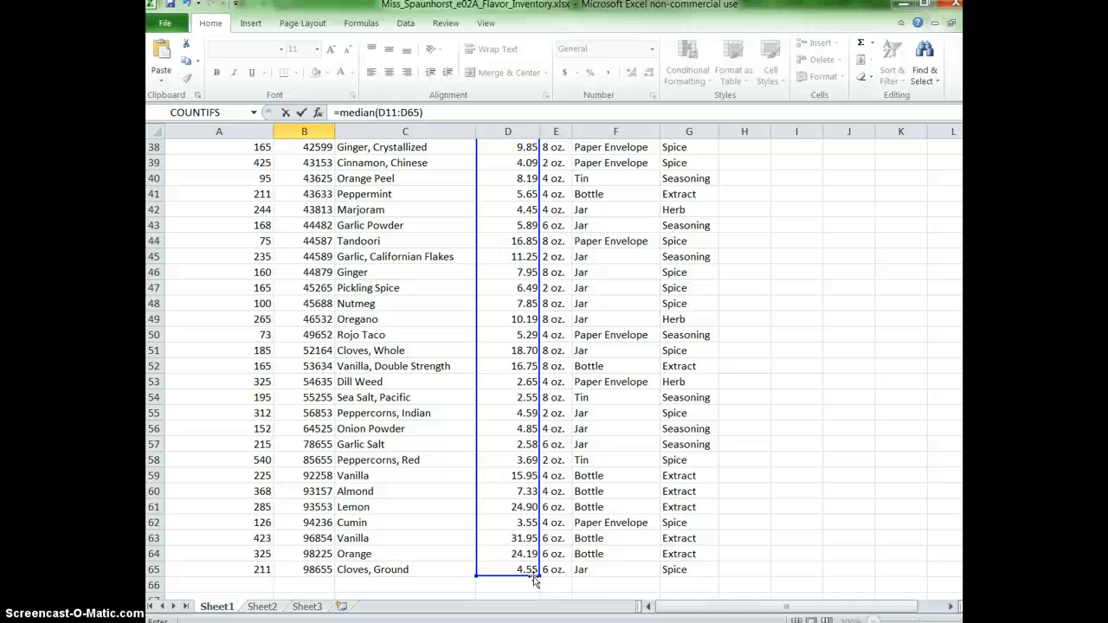
key(Return)
Enter the labels "Lowest Price" in cell A7 and "Highest Price" in cell A8.
scroll(640, 342, up, 2)
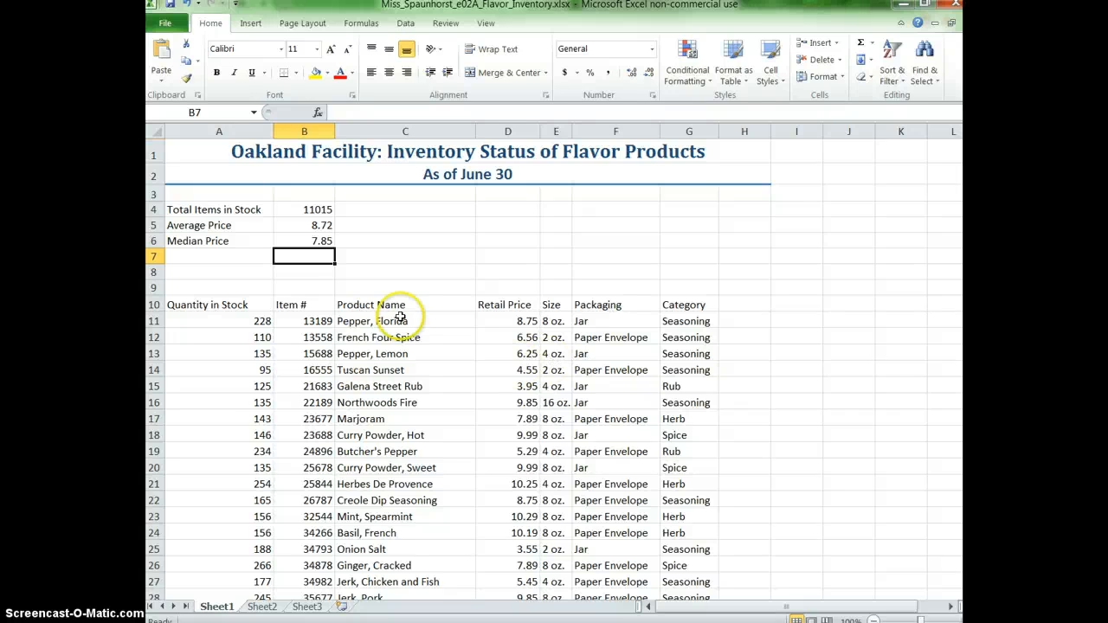
click(220, 257)
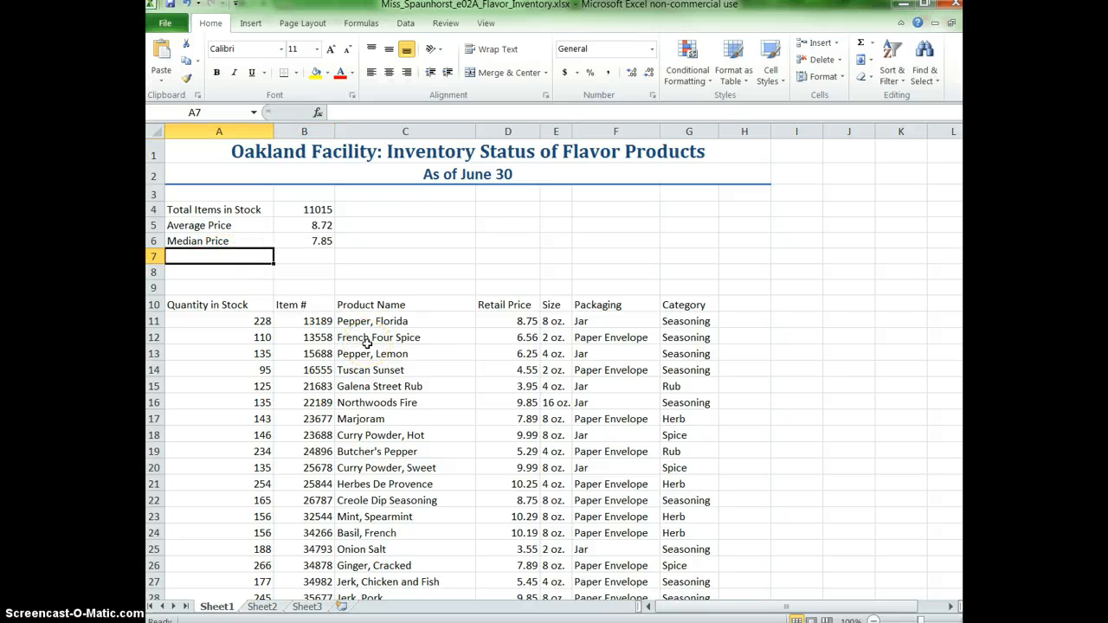
text(Lowest Price)
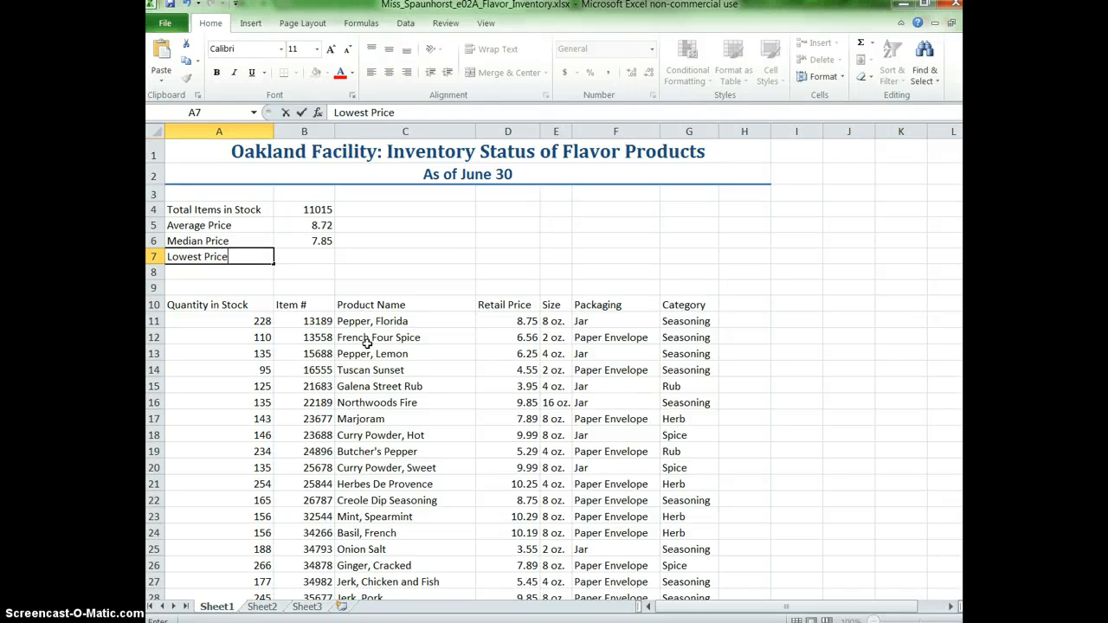
key(Return)
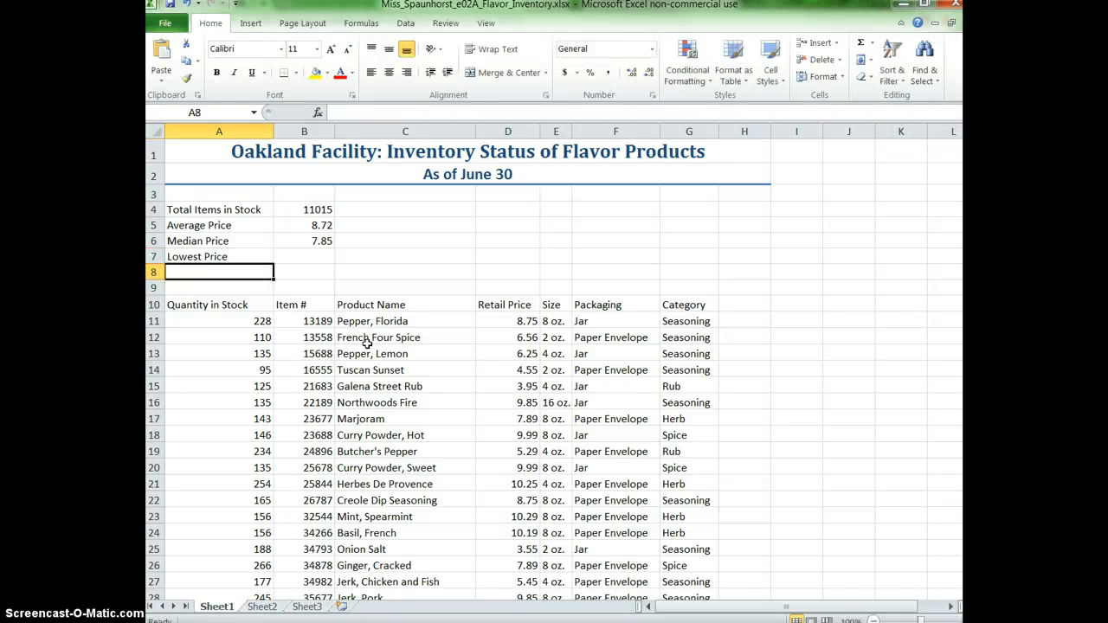
text(Highest Price)
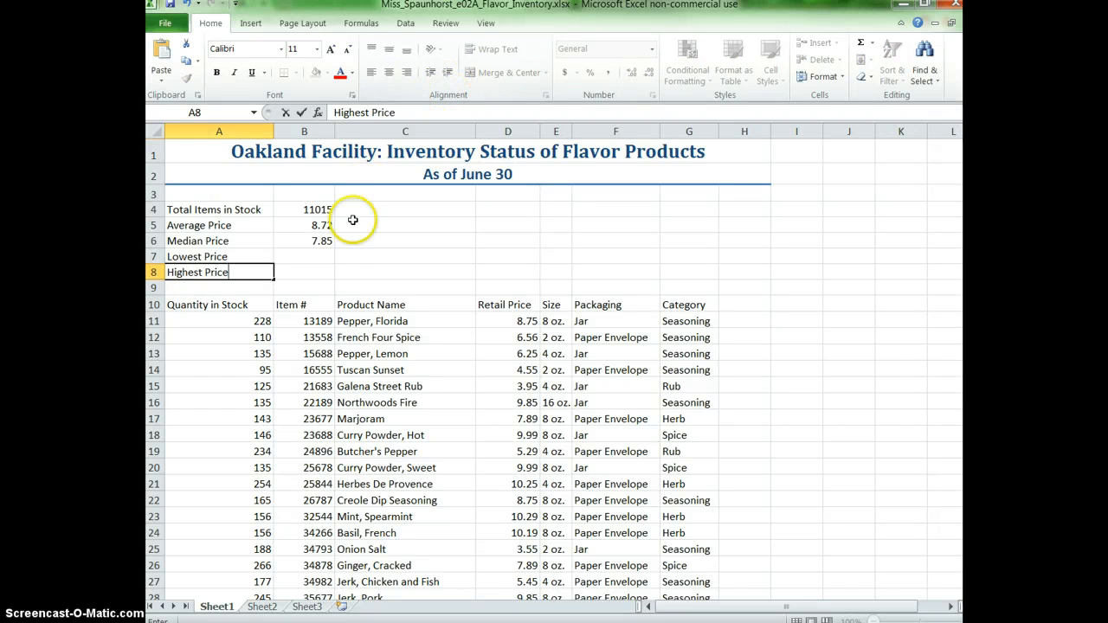
Find the lowest retail price in cell B7 with the formula =min(D11:D65).
click(326, 256)
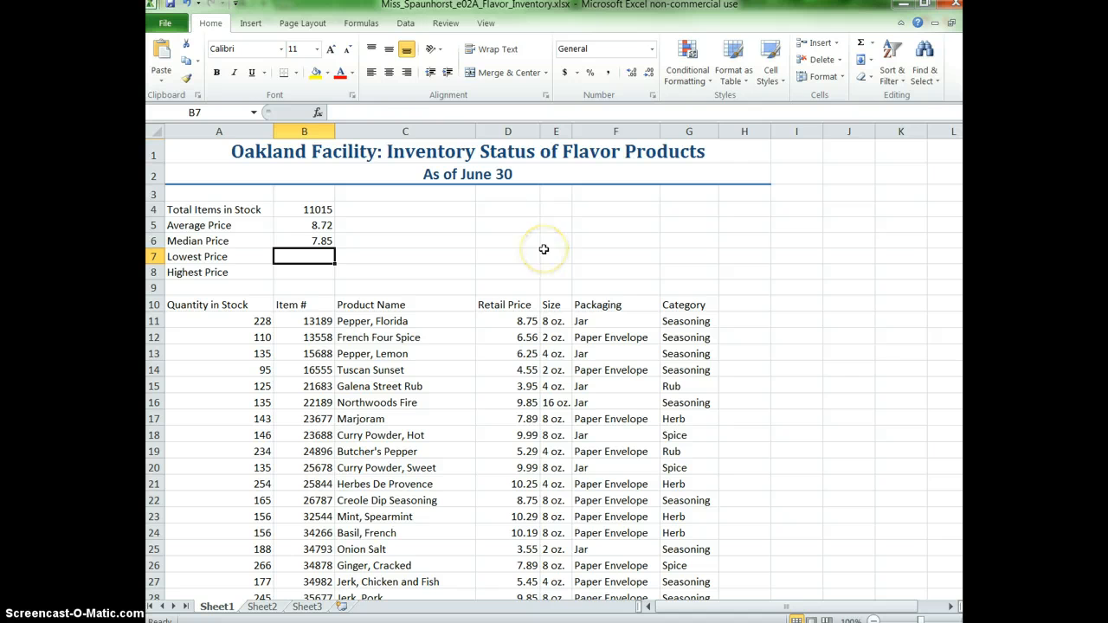
text(=)
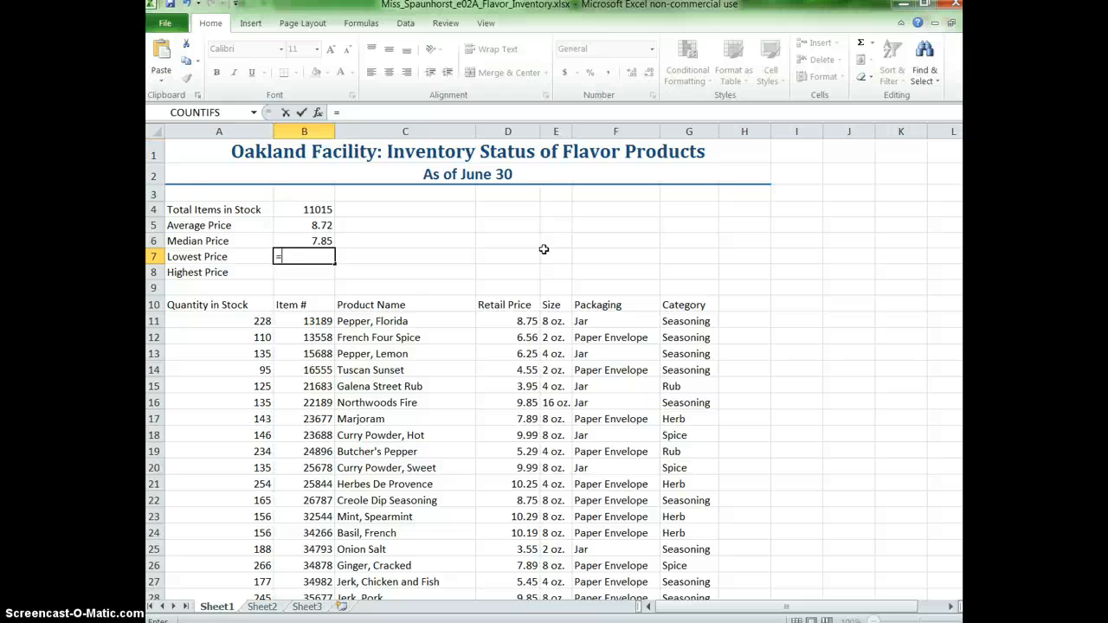
text(in)
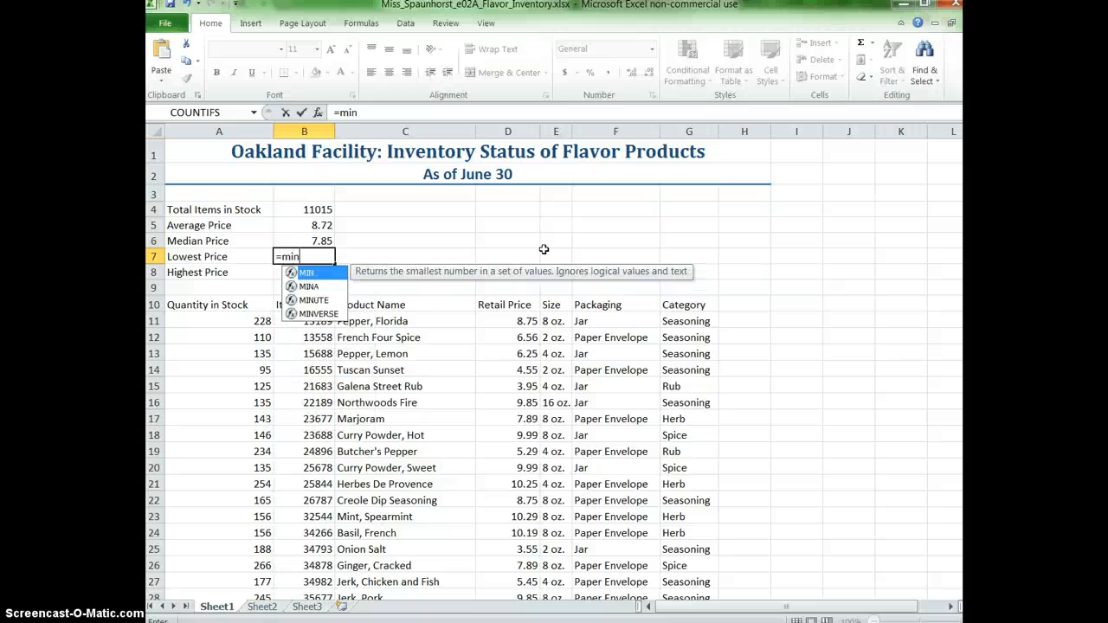
text(()
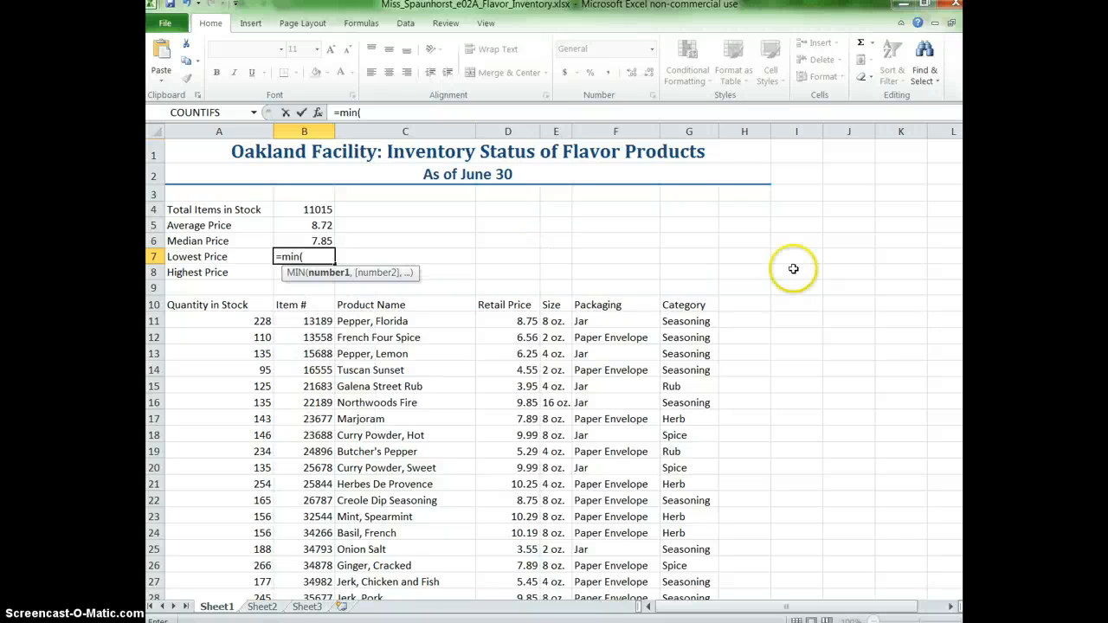
drag(519, 324, 543, 570)
text())
key(Return)
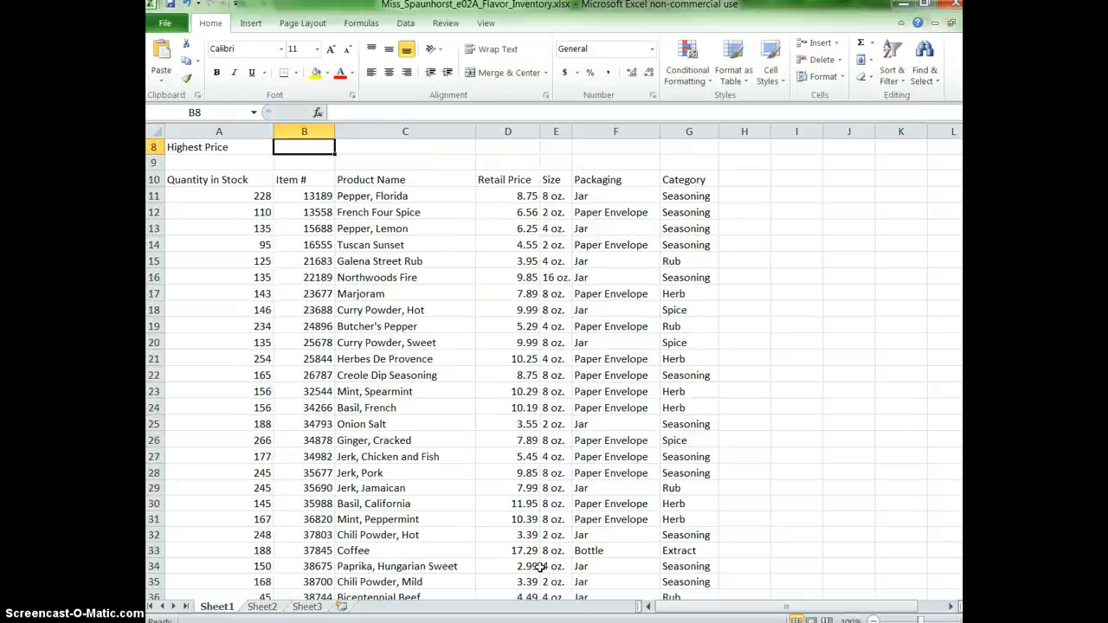
Find the highest retail price in cell B8 with the formula =max(D11:D65).
text(=)
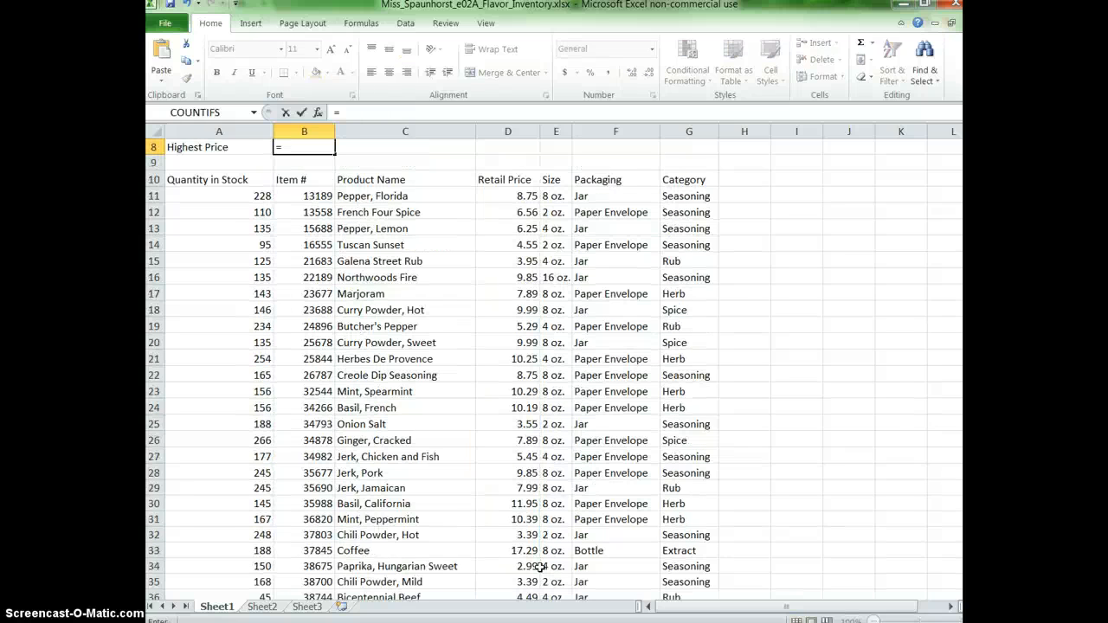
text(max()
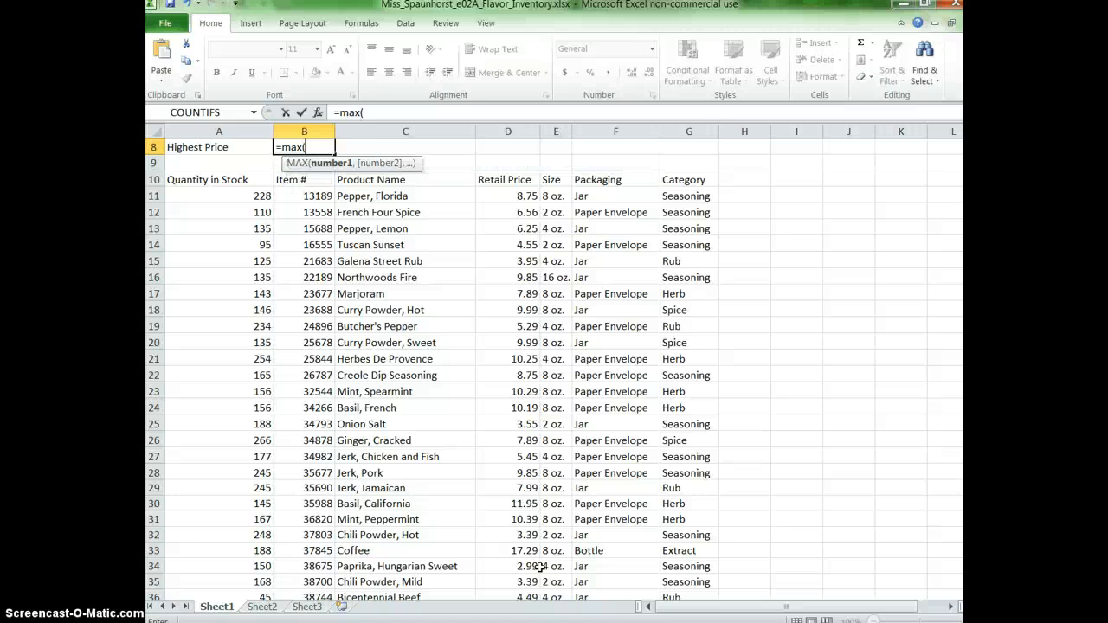
drag(513, 191, 536, 568)
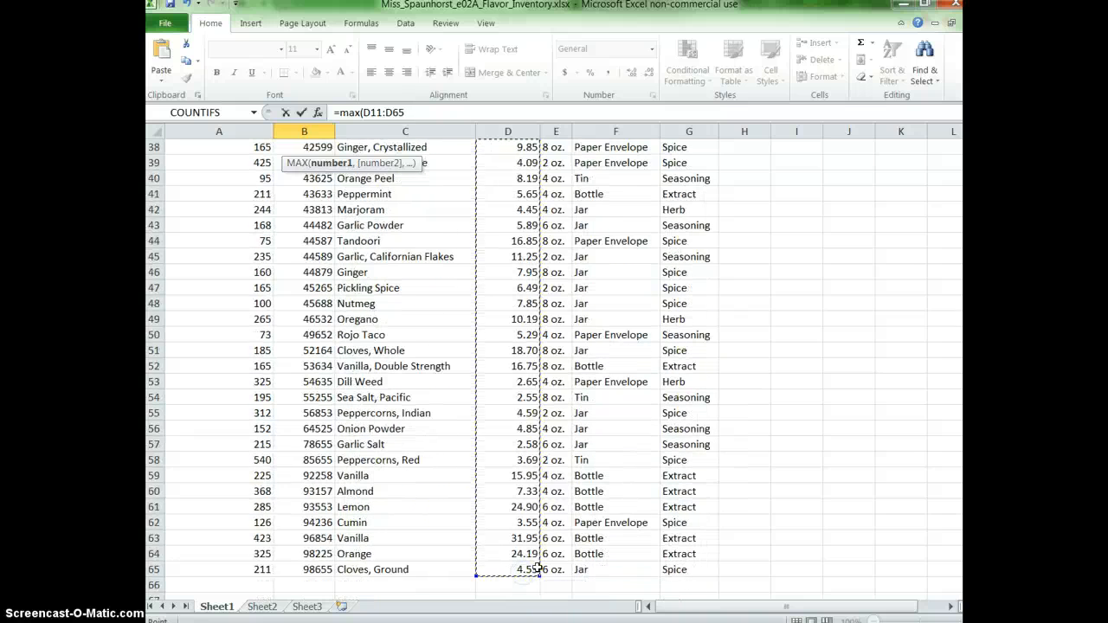
key(Return)
scroll(618, 389, up, 3)
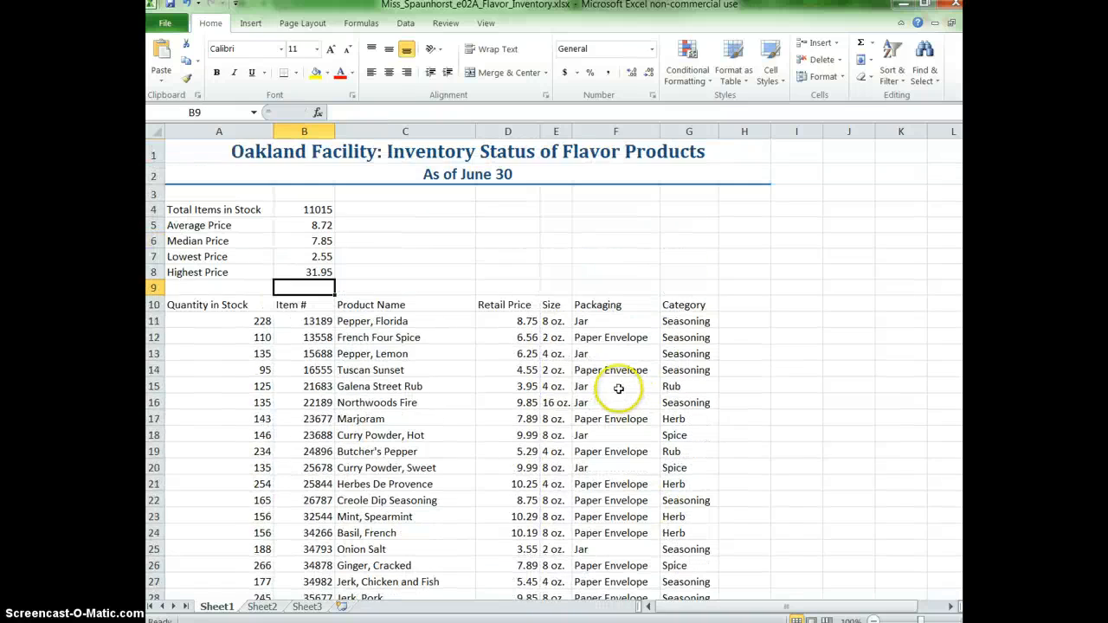
click(294, 271)
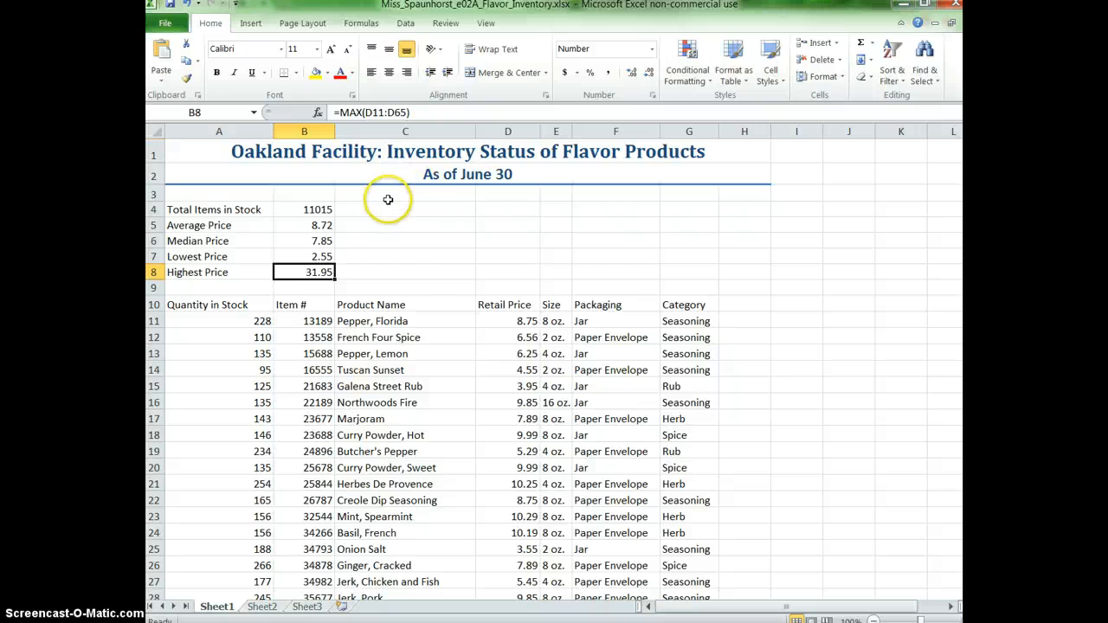
Format the total items in stock in cell B4 with comma style and no decimal places.
click(279, 210)
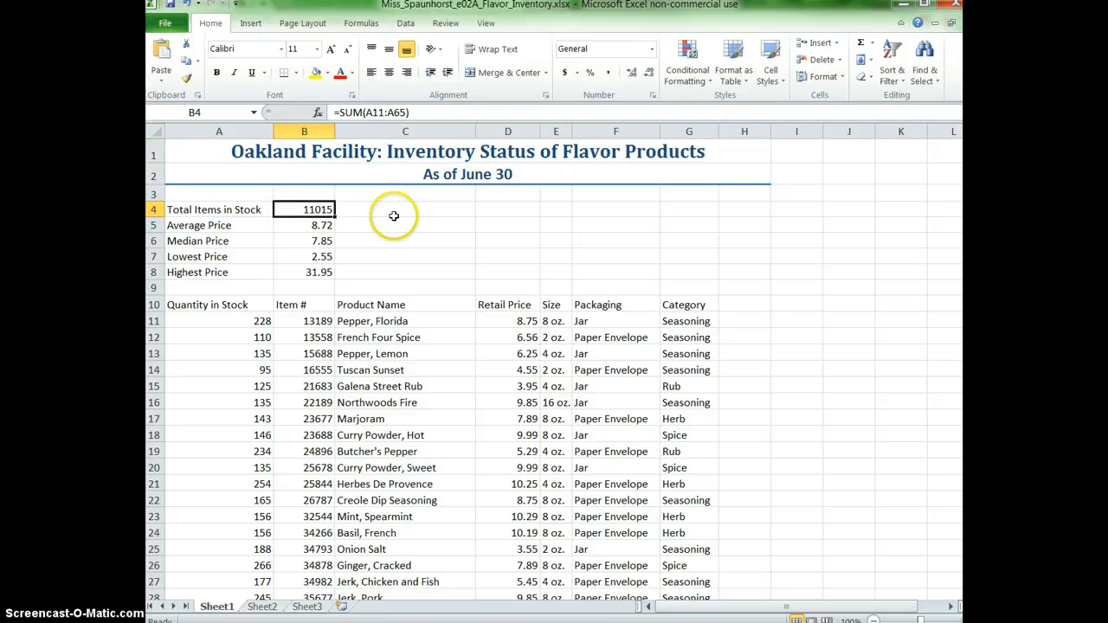
click(607, 74)
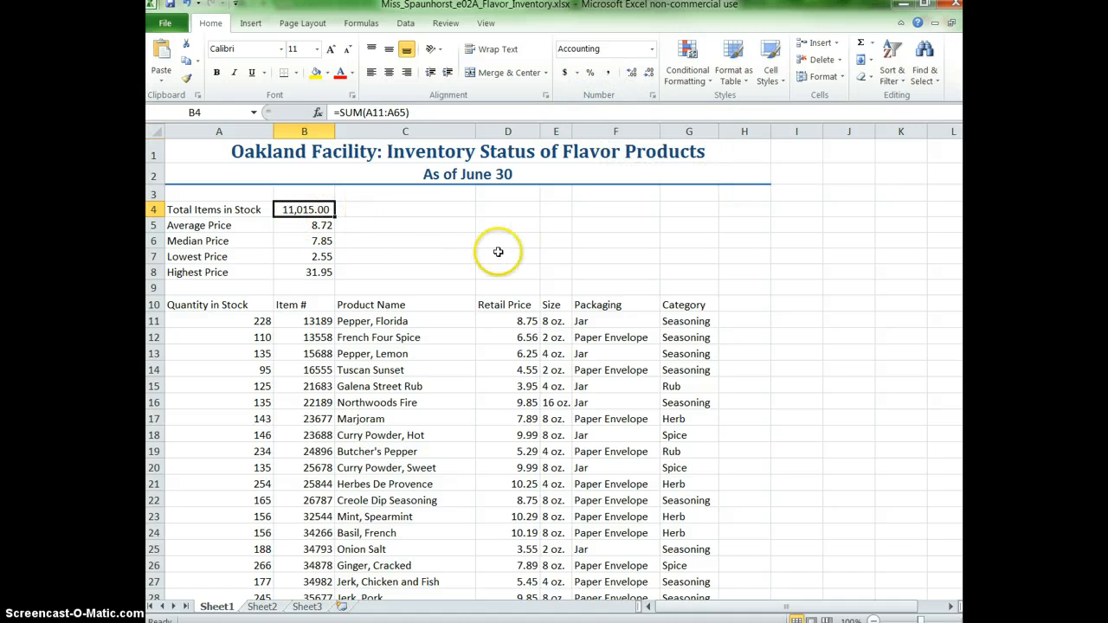
click(649, 72)
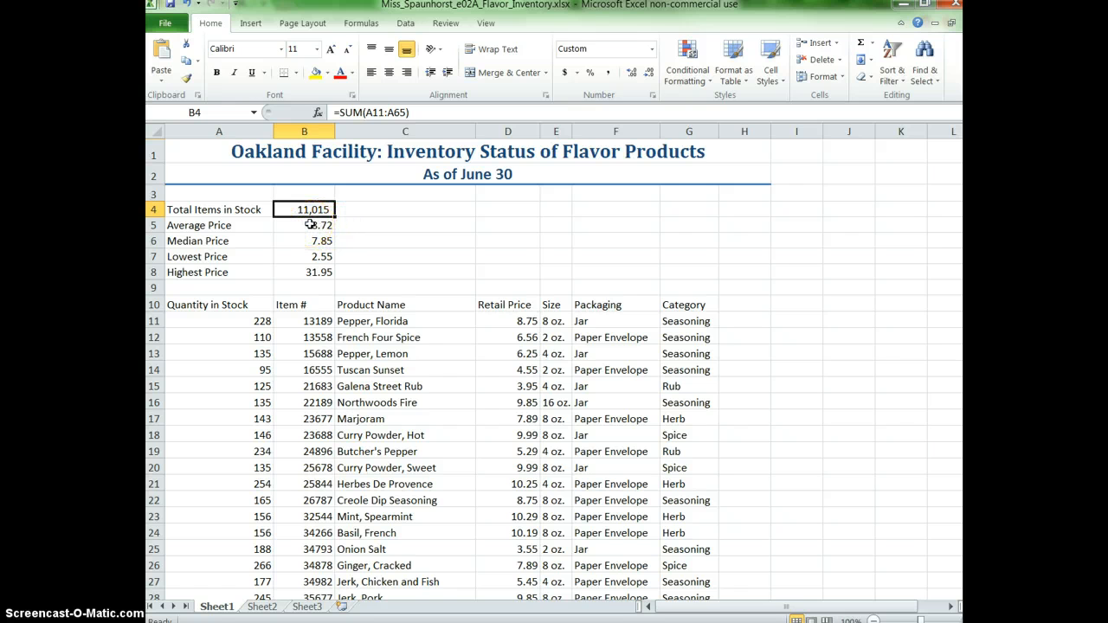
Apply the Accounting number format with a dollar sign to the four prices in B5:B8.
drag(310, 225, 311, 270)
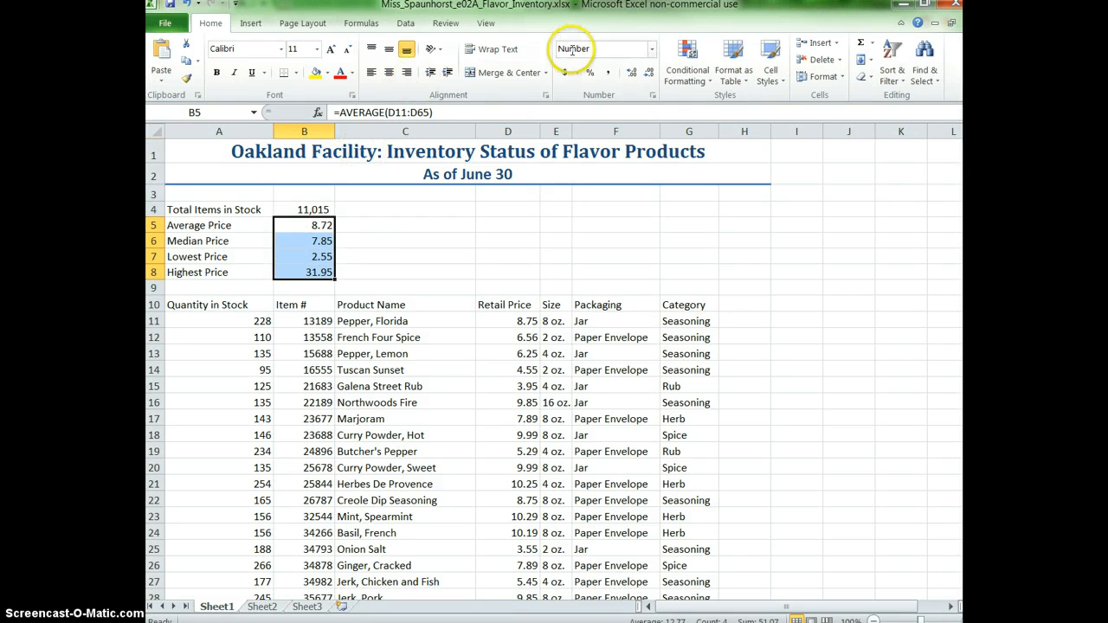
click(562, 74)
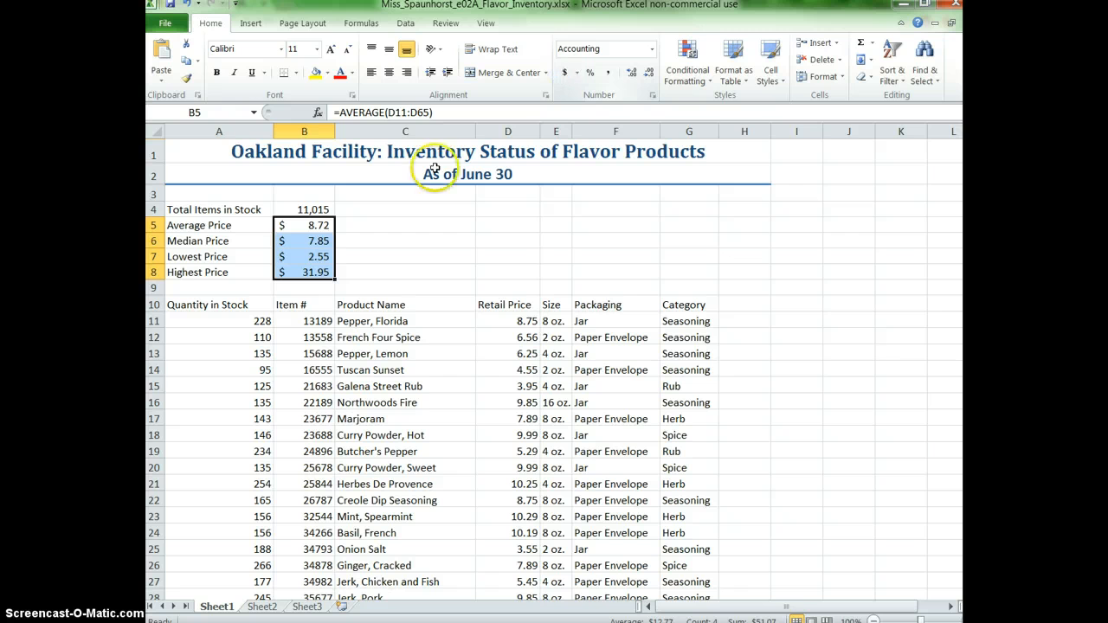
click(322, 257)
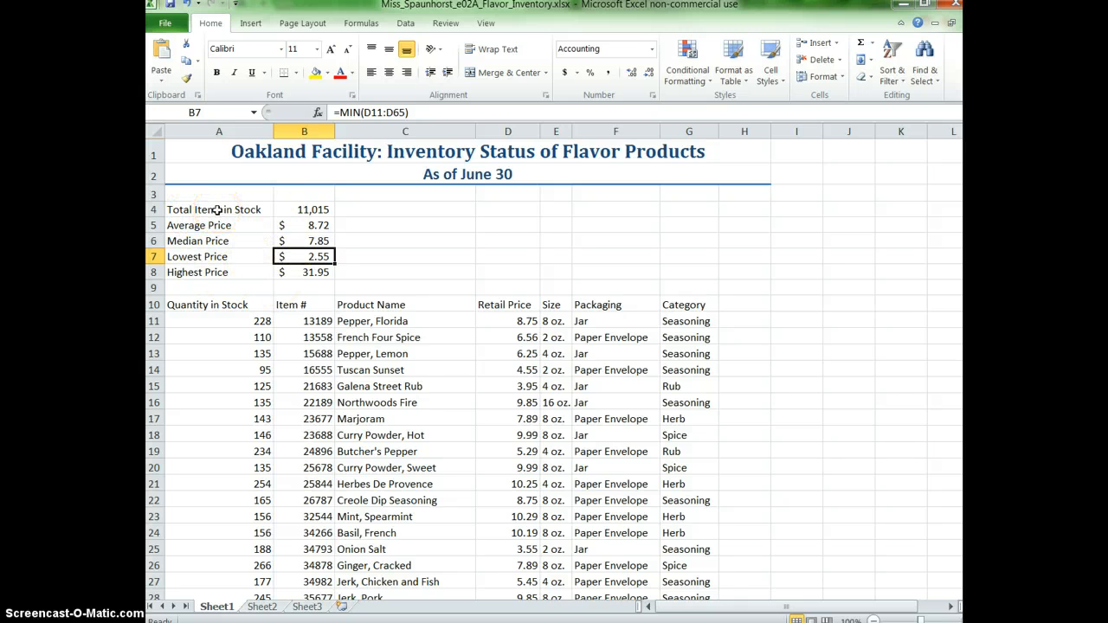
Move the summary labels and values from A4:B8 to D4:E8.
drag(216, 210, 303, 272)
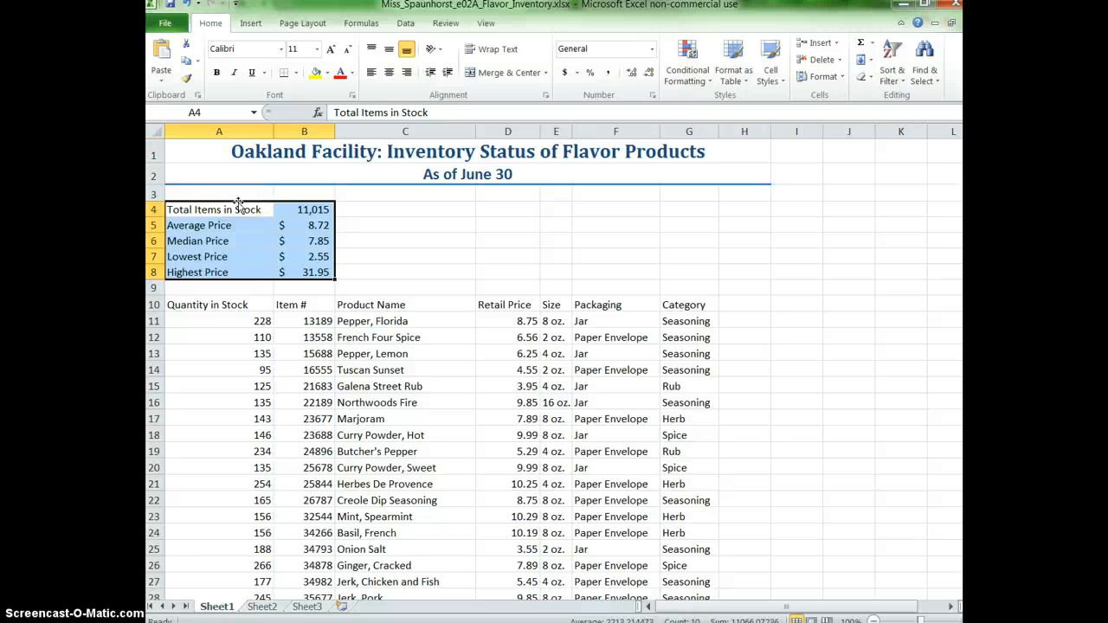
drag(244, 206, 512, 212)
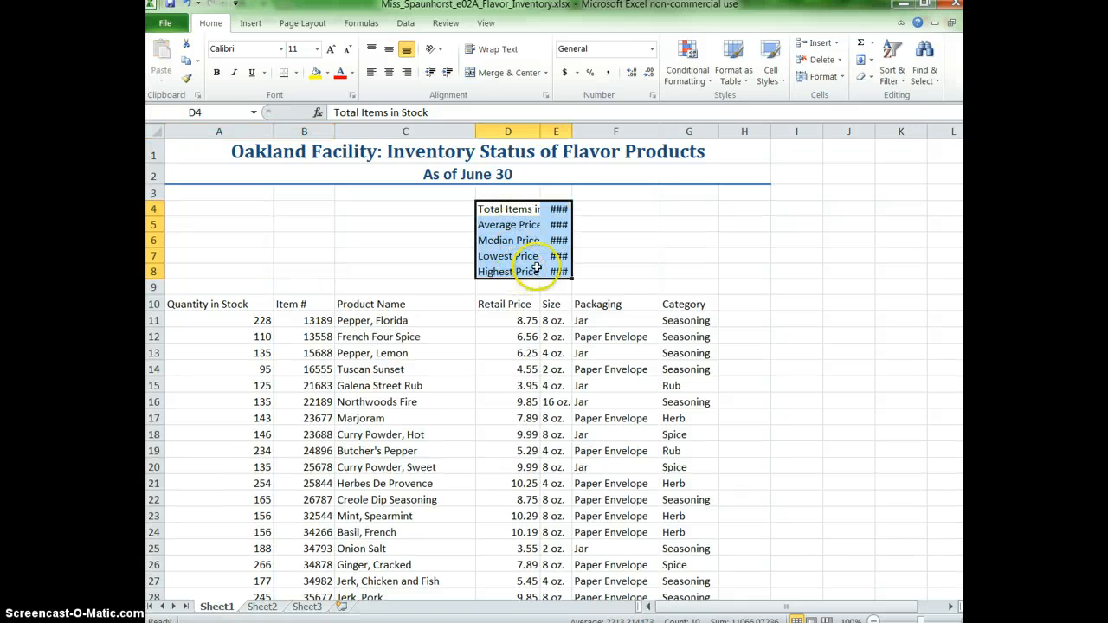
click(520, 210)
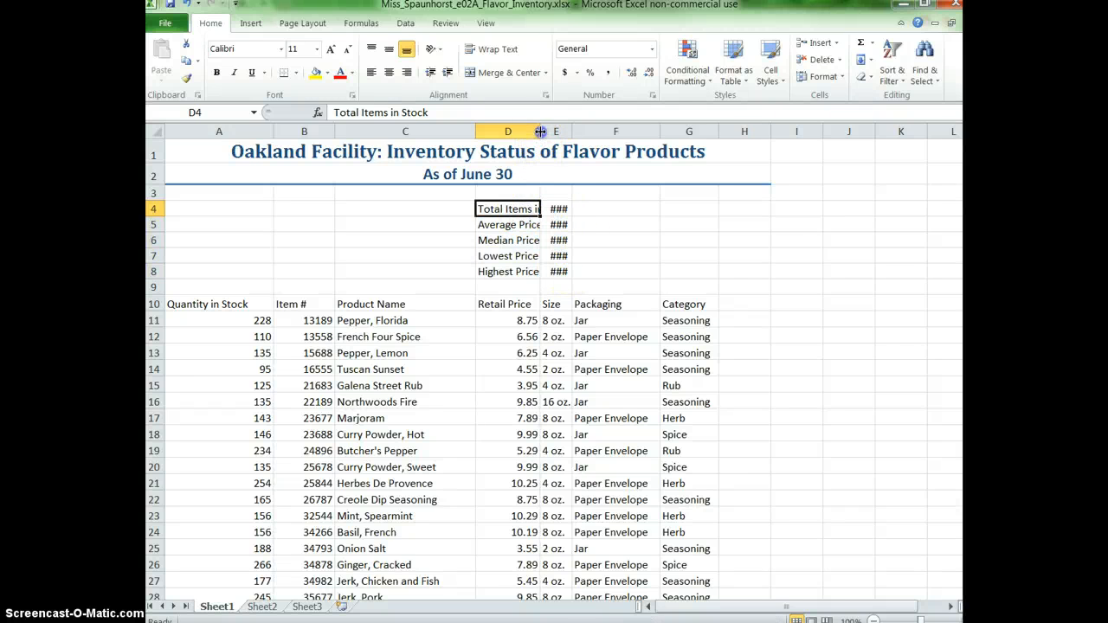
Autofit the widths of columns D and E to their contents.
double_click(541, 130)
drag(607, 133, 608, 131)
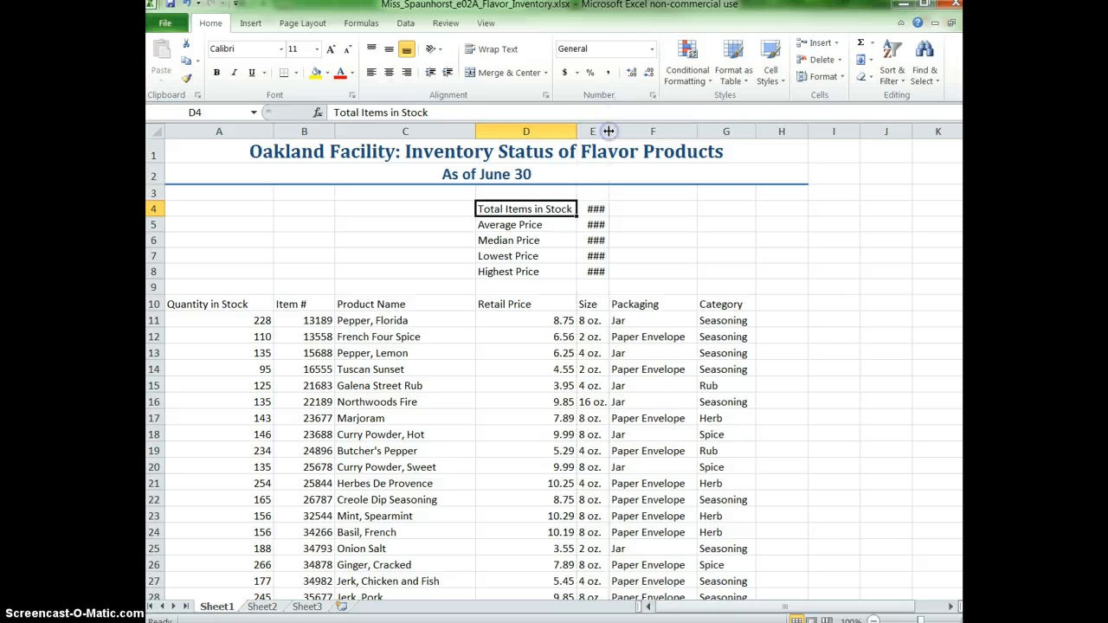
double_click(607, 131)
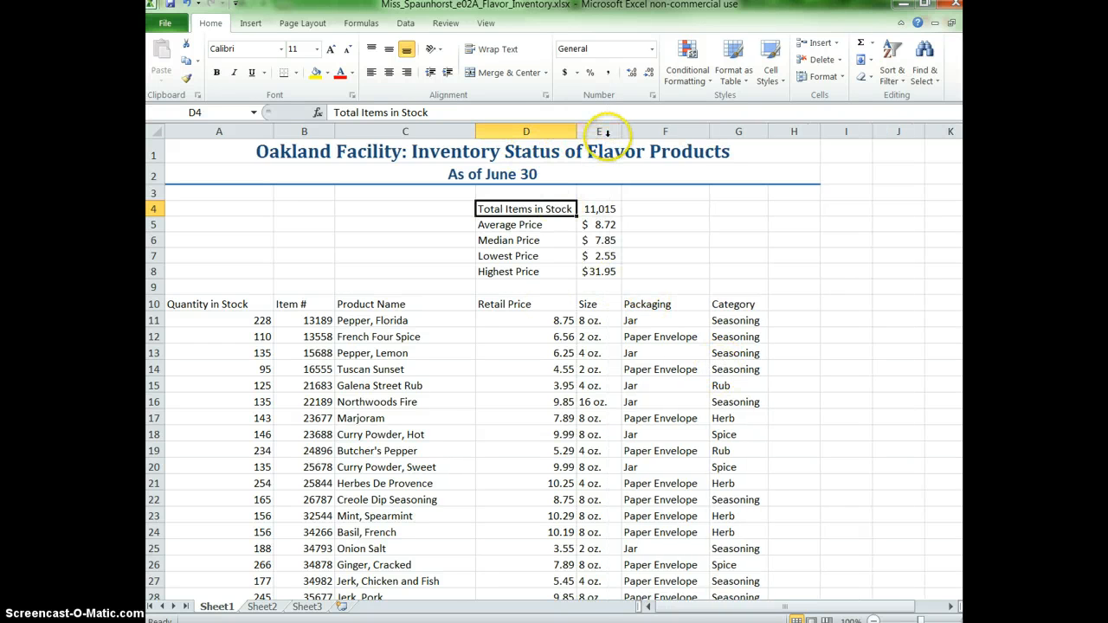
Merge and center cells C4:C8 and enter the label "Flavor Statistics" in the merged cell.
click(377, 239)
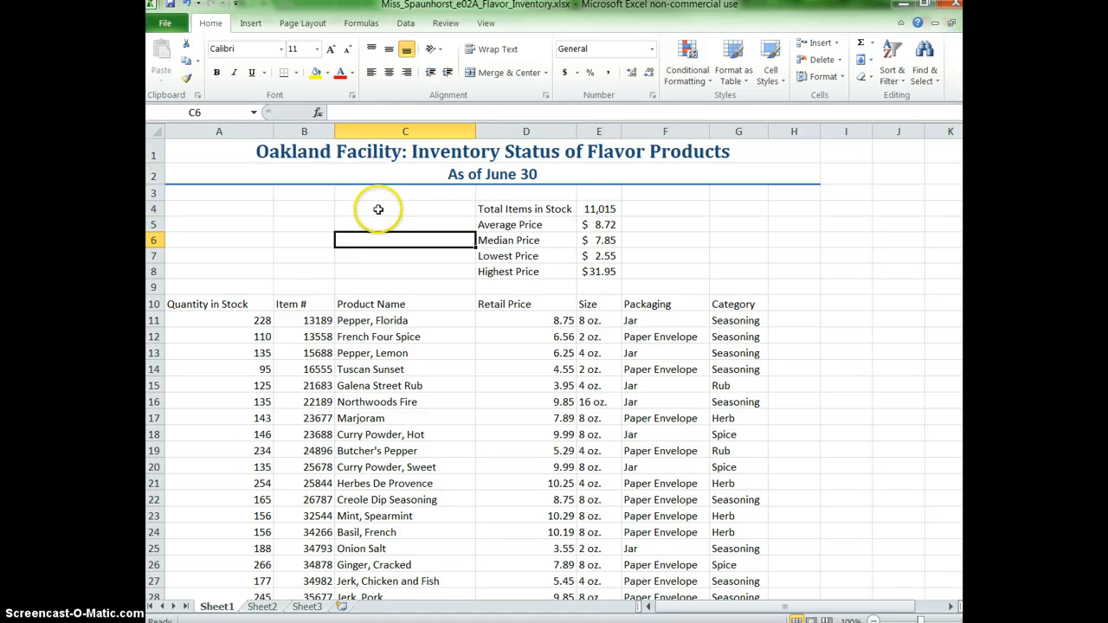
drag(378, 209, 380, 269)
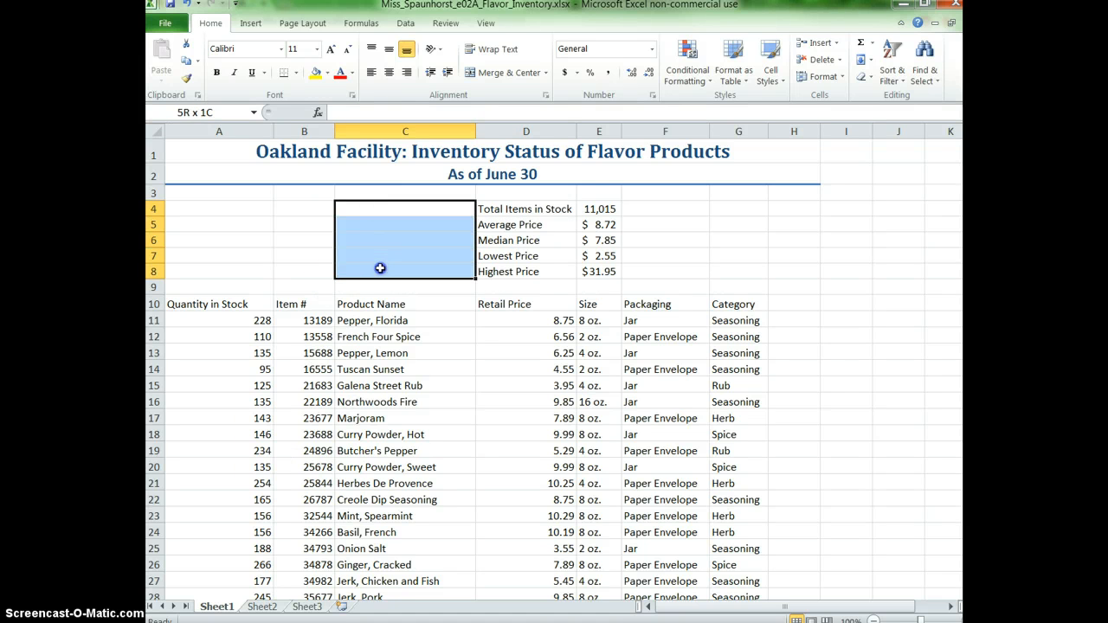
click(493, 72)
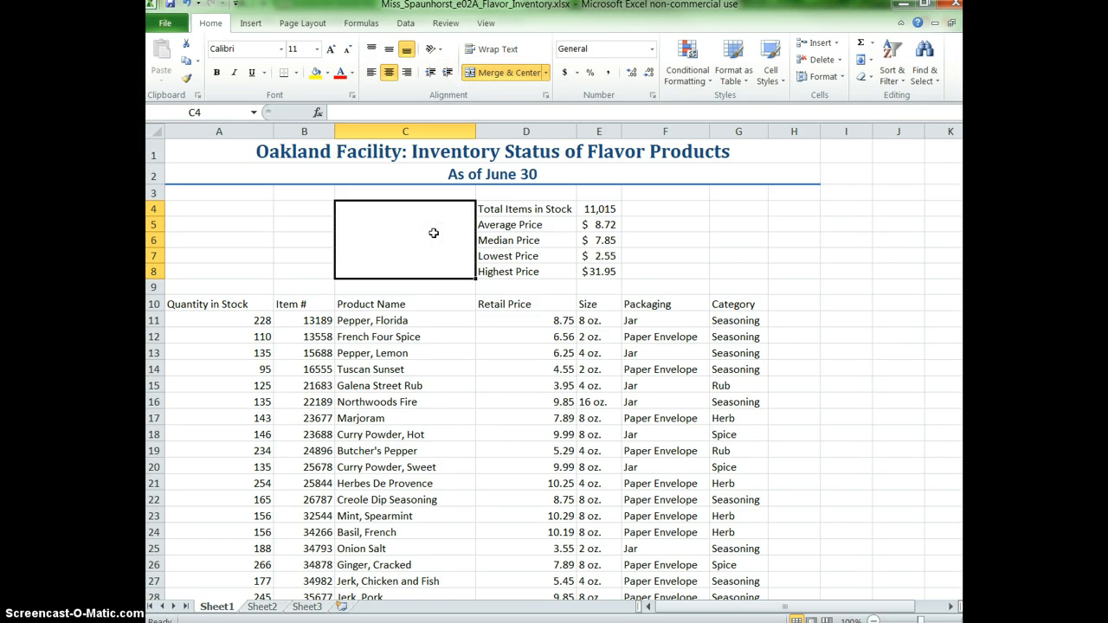
text(Flavor Statistics)
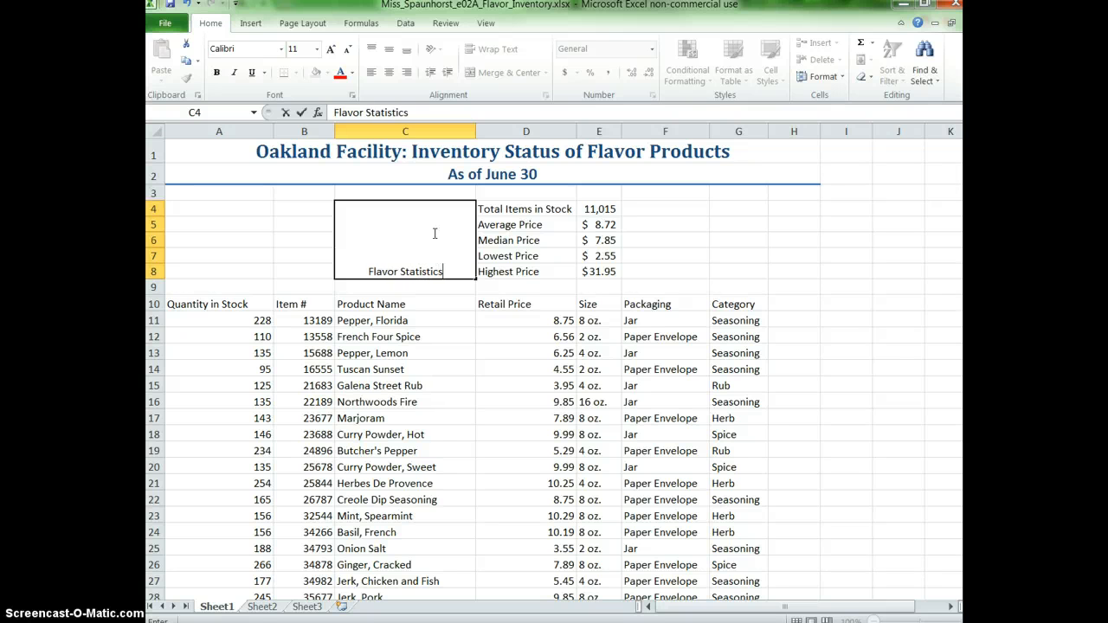
Format the "Flavor Statistics" label in merged cell C4 with a dark purple font color and size 24.
right_click(398, 259)
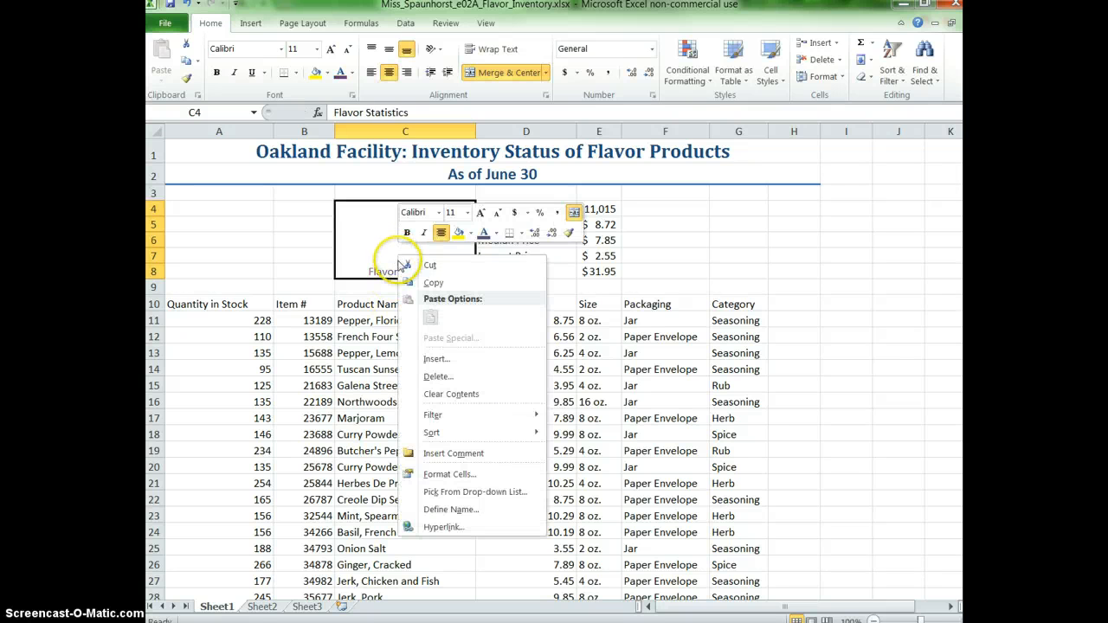
click(482, 473)
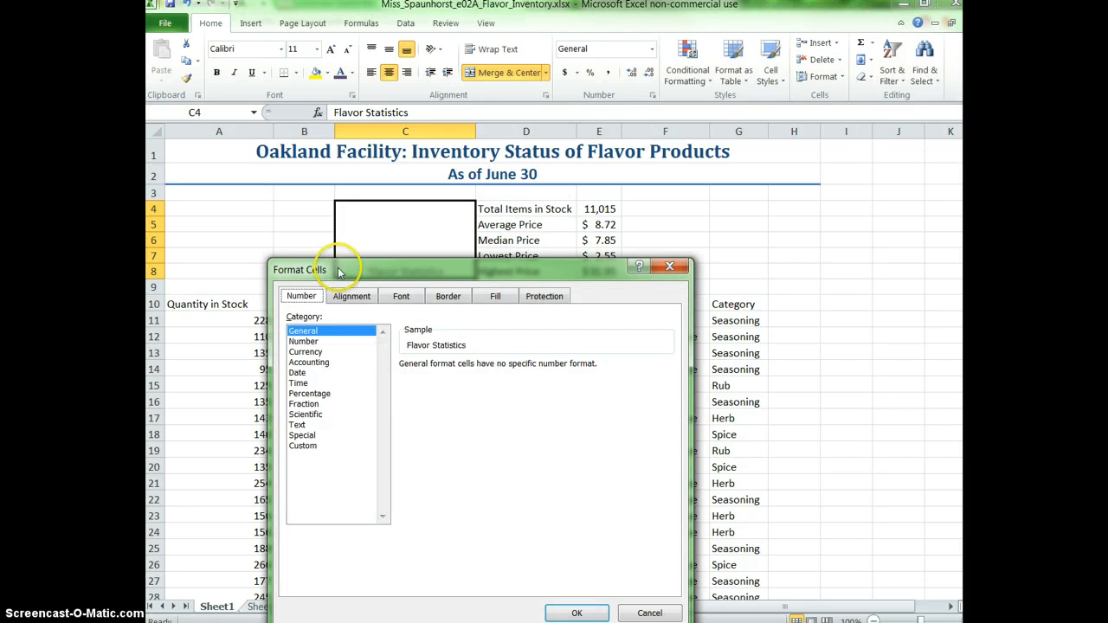
click(401, 296)
click(566, 430)
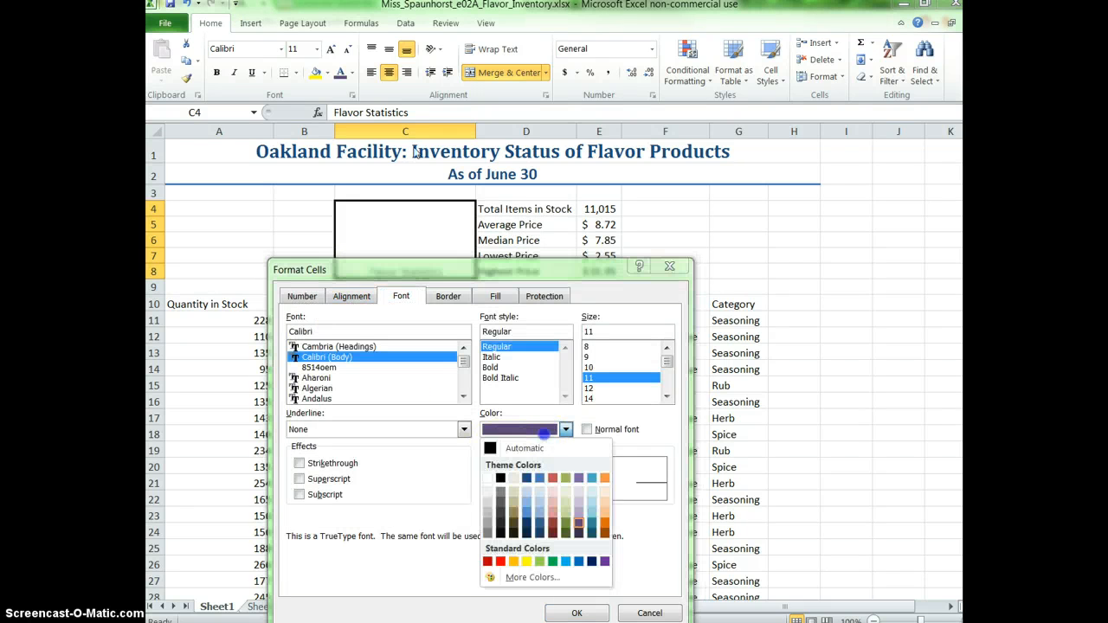
click(579, 530)
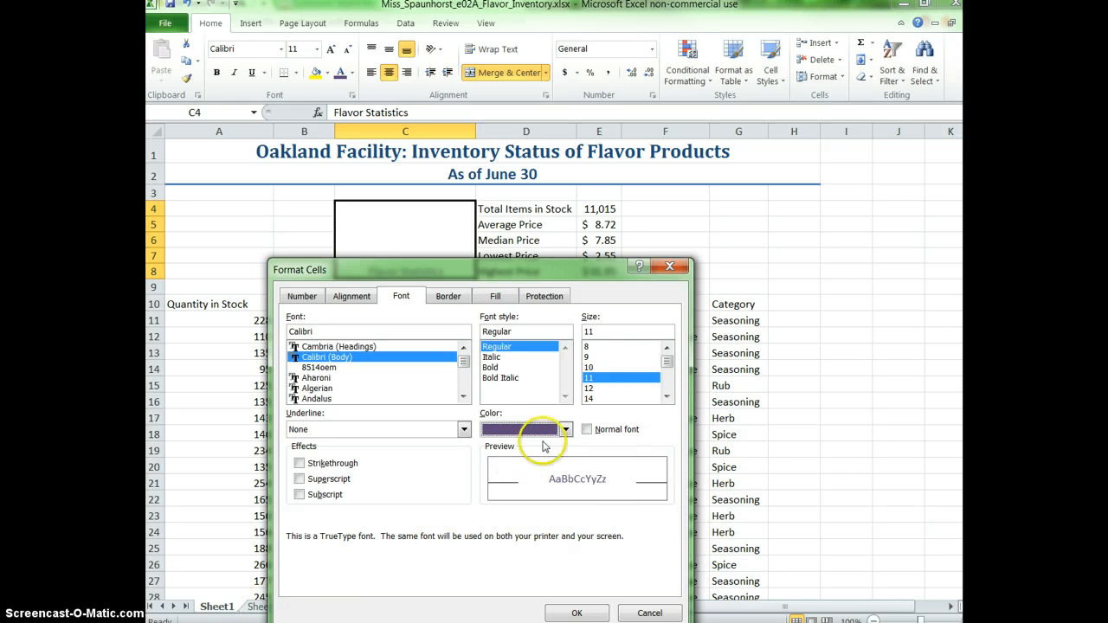
drag(666, 362, 664, 376)
click(593, 398)
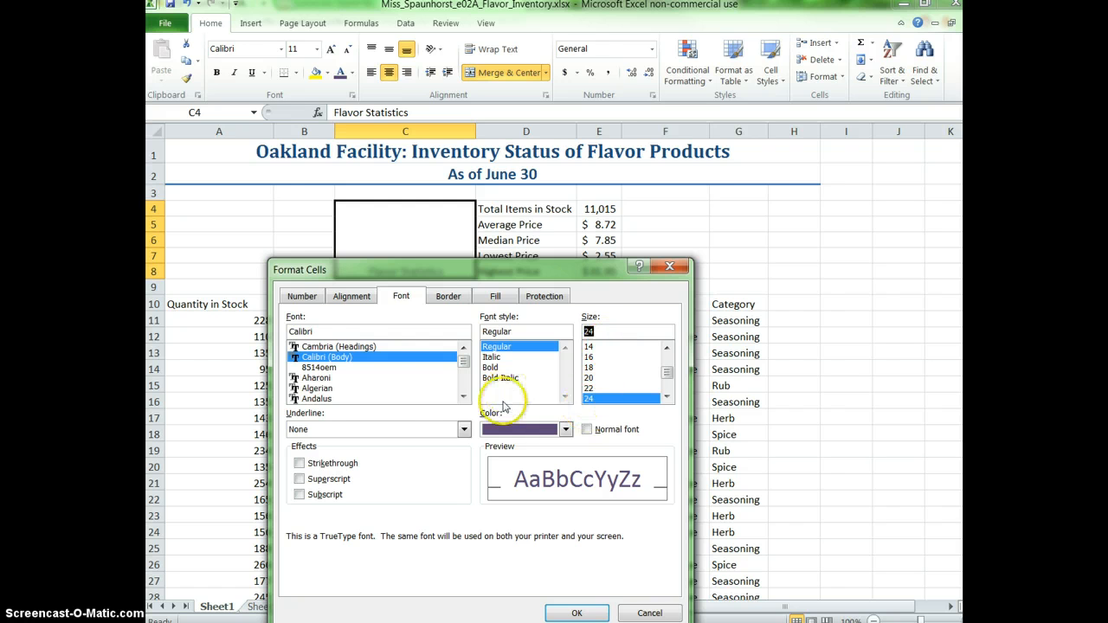
Rotate the "Flavor Statistics" label to a 45-degree orientation and apply the cell formatting.
click(351, 296)
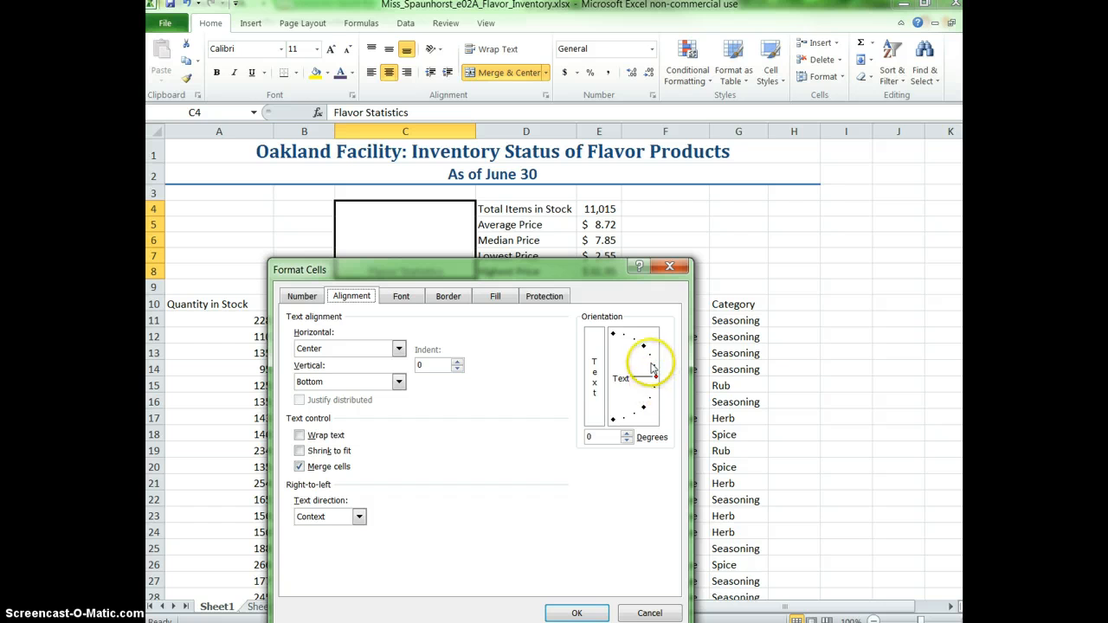
drag(654, 376, 656, 367)
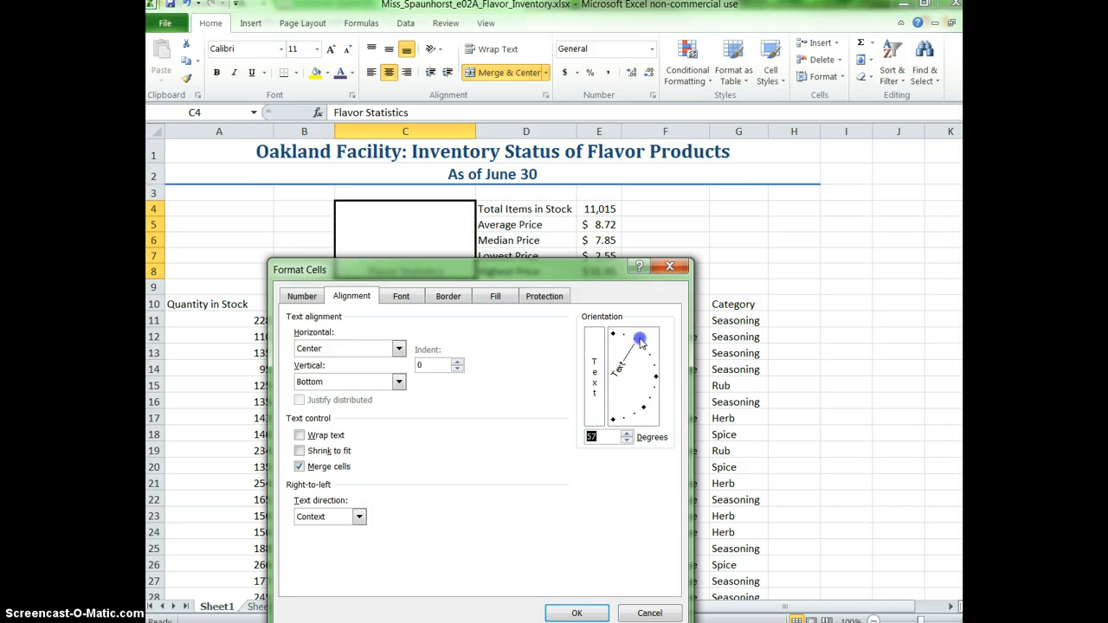
click(576, 612)
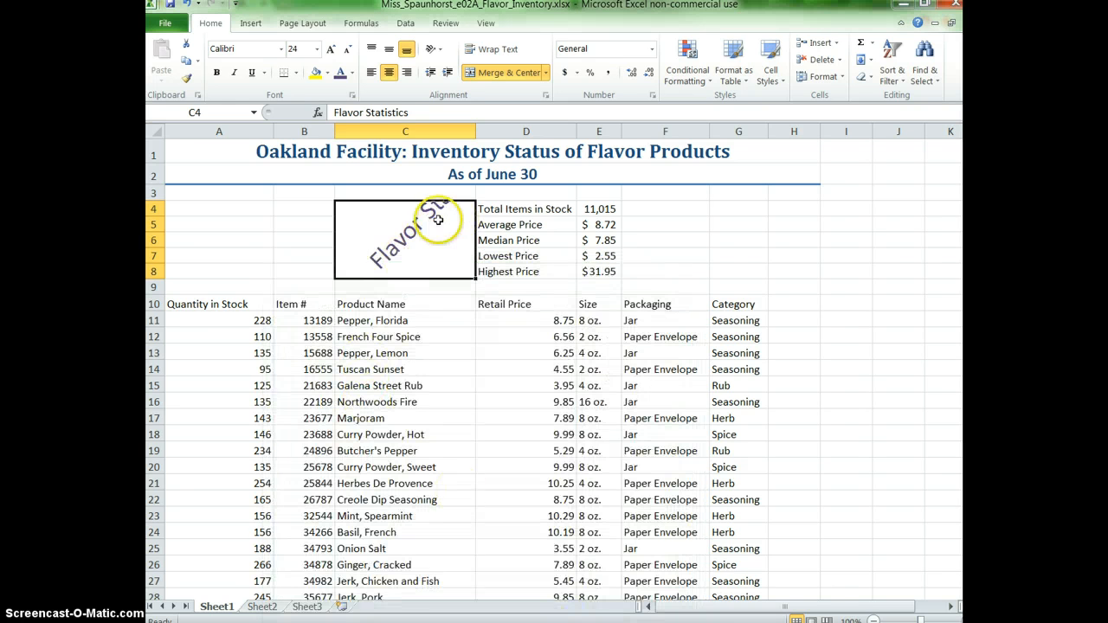
Set the "Flavor Statistics" label's font size to 14 and make it bold and italic.
click(316, 49)
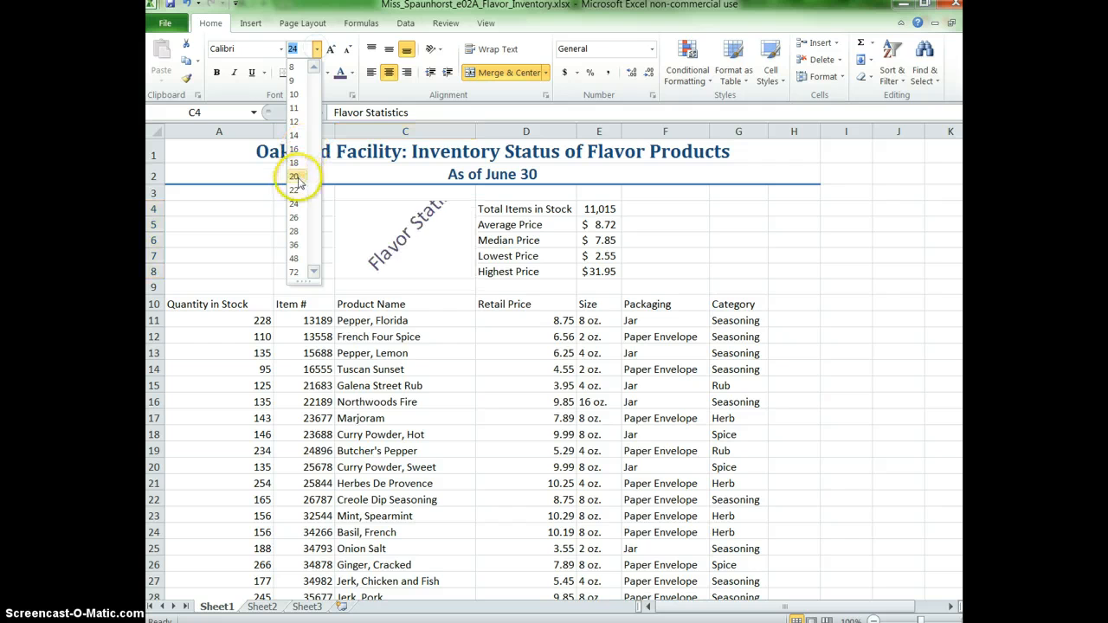
click(295, 135)
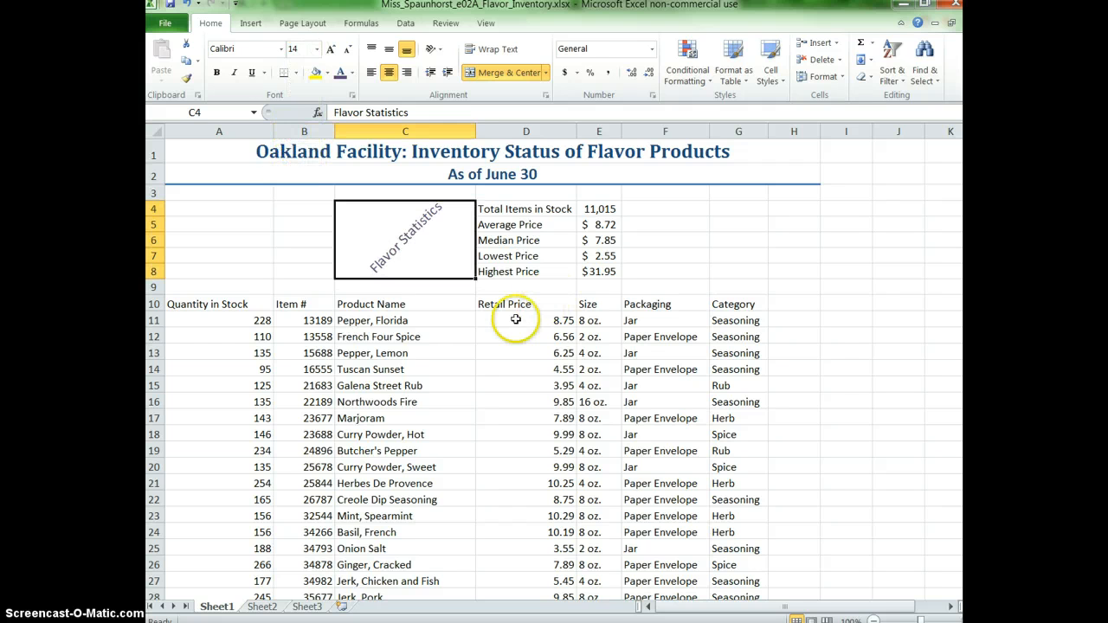
click(456, 282)
click(459, 260)
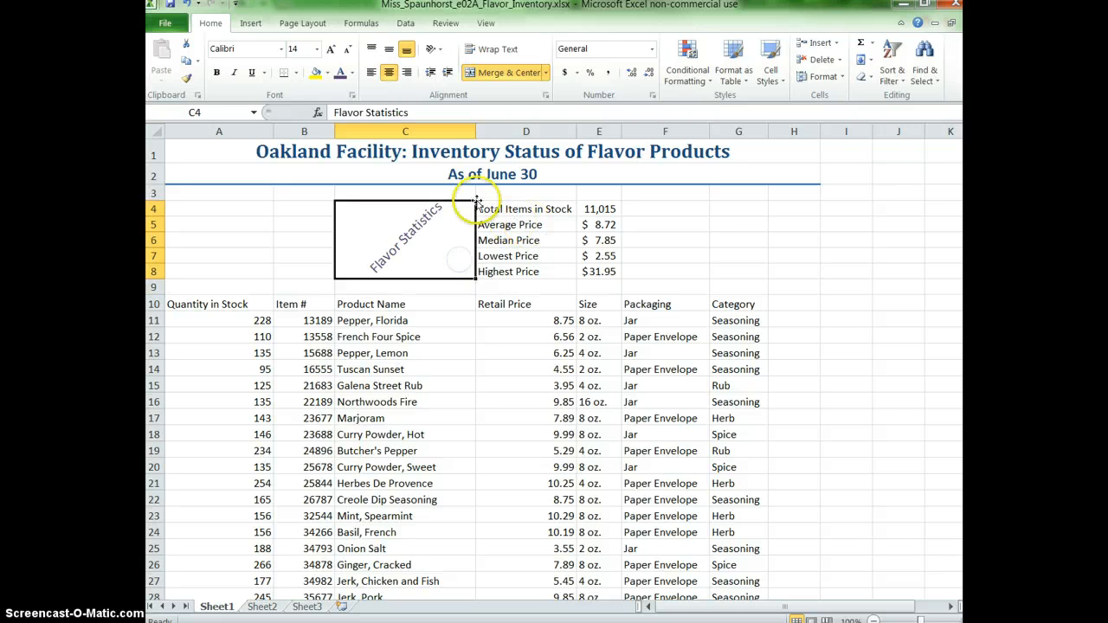
click(218, 74)
click(235, 74)
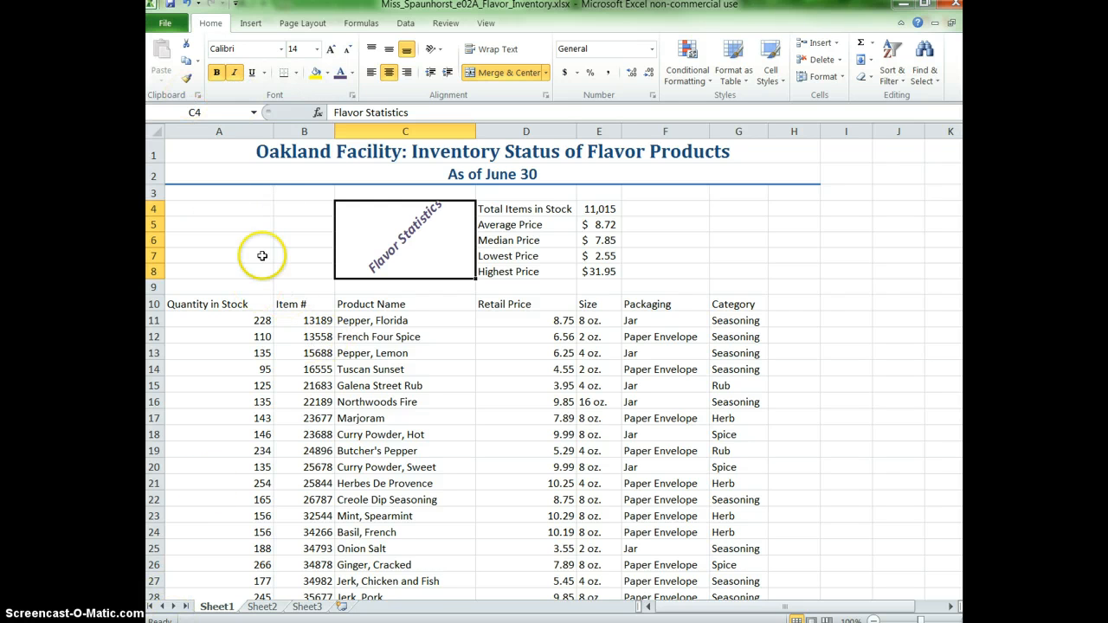
click(275, 229)
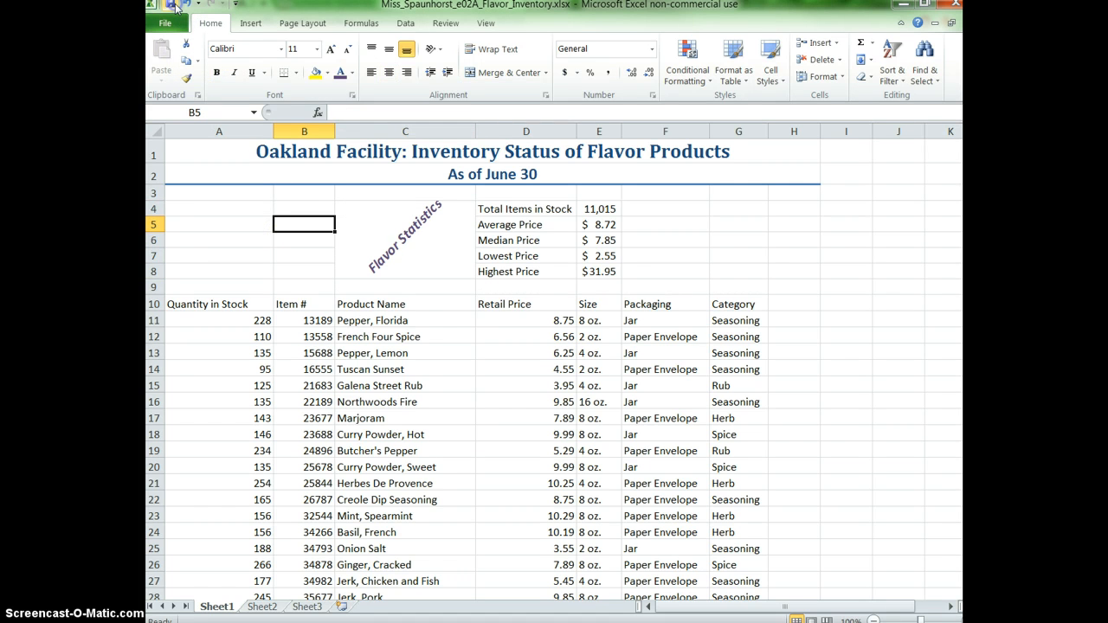
Insert three blank rows above the table's header row, starting at row 10.
click(154, 303)
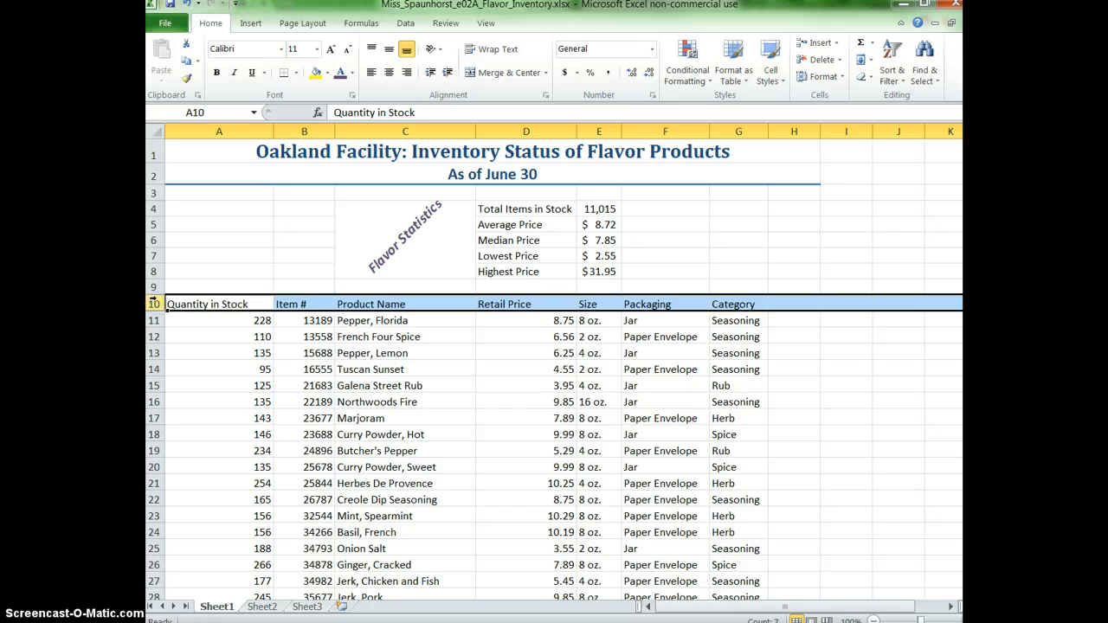
right_click(154, 304)
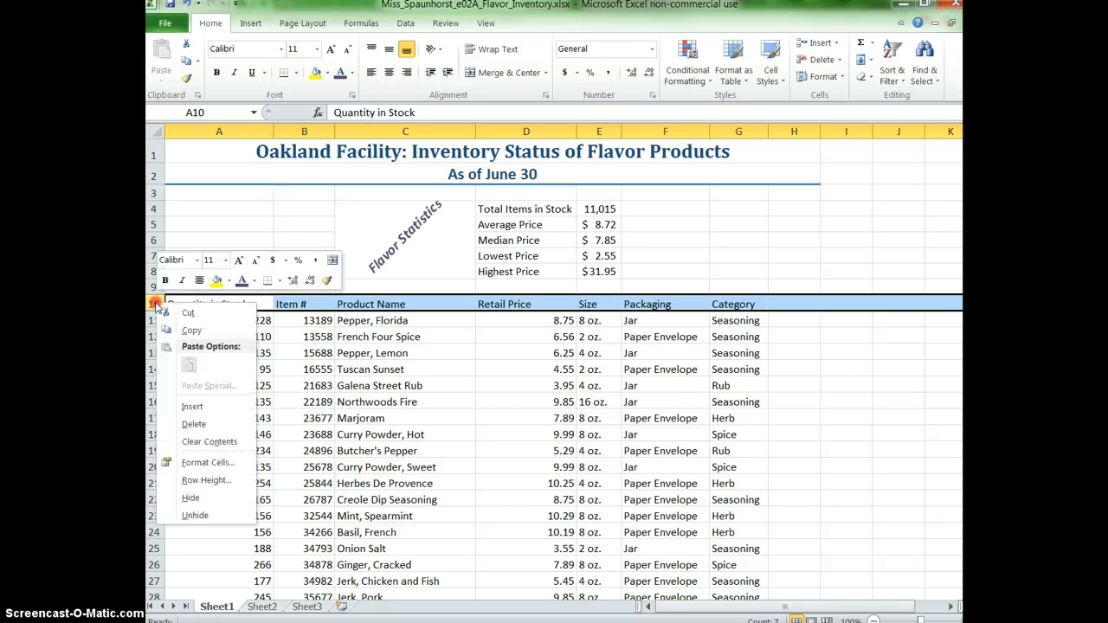
click(192, 406)
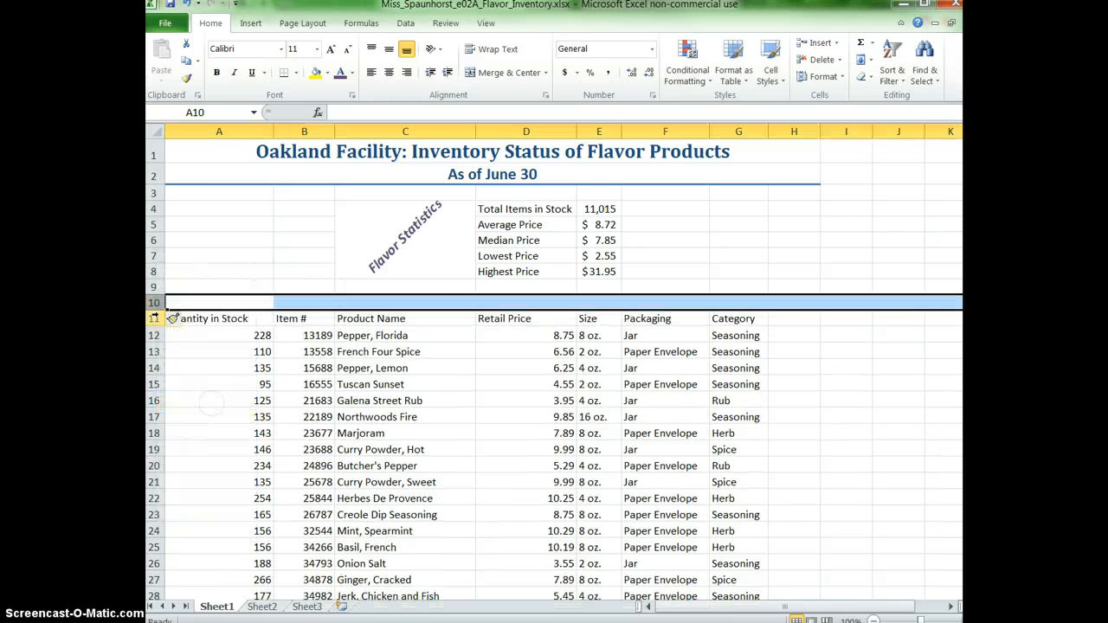
right_click(154, 303)
click(192, 407)
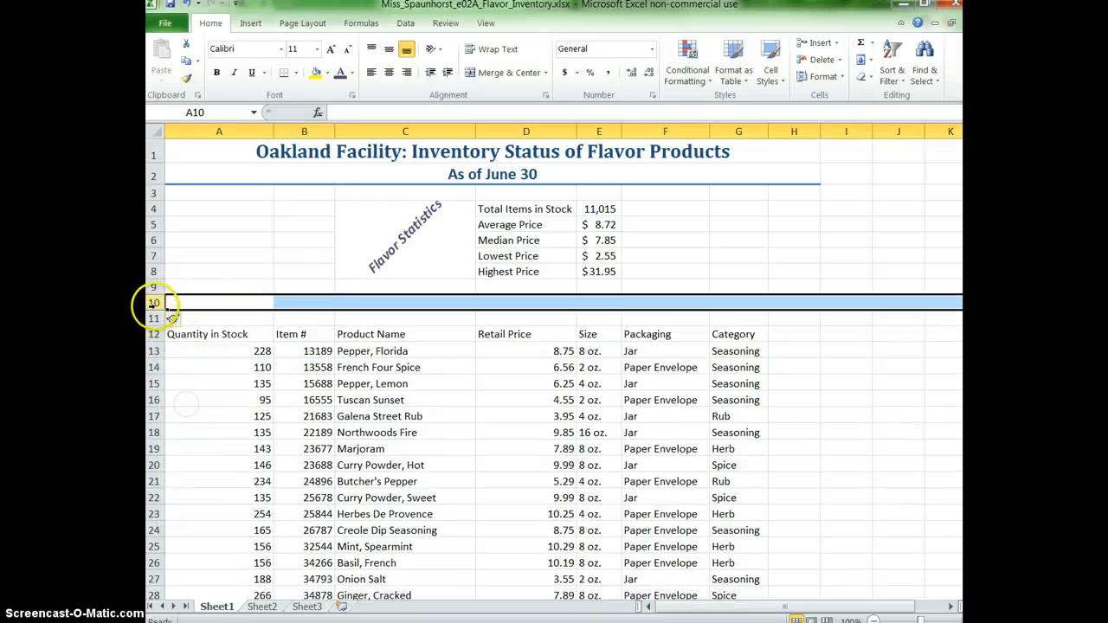
right_click(154, 303)
click(196, 411)
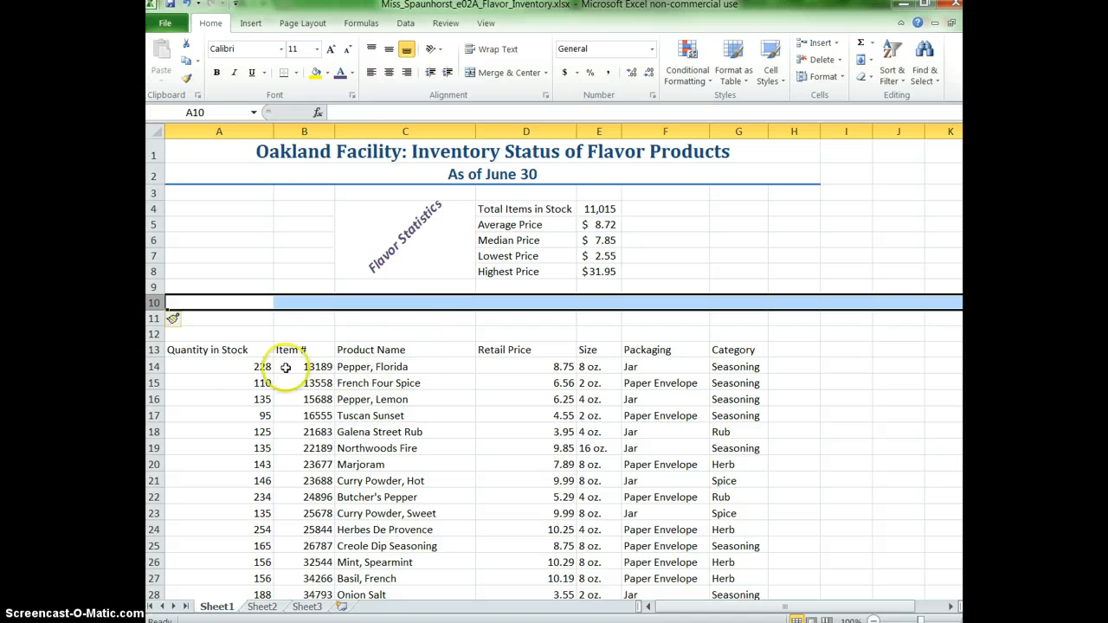
Inspect the SUM formula in E4 to check which stock quantity cells it references.
click(201, 350)
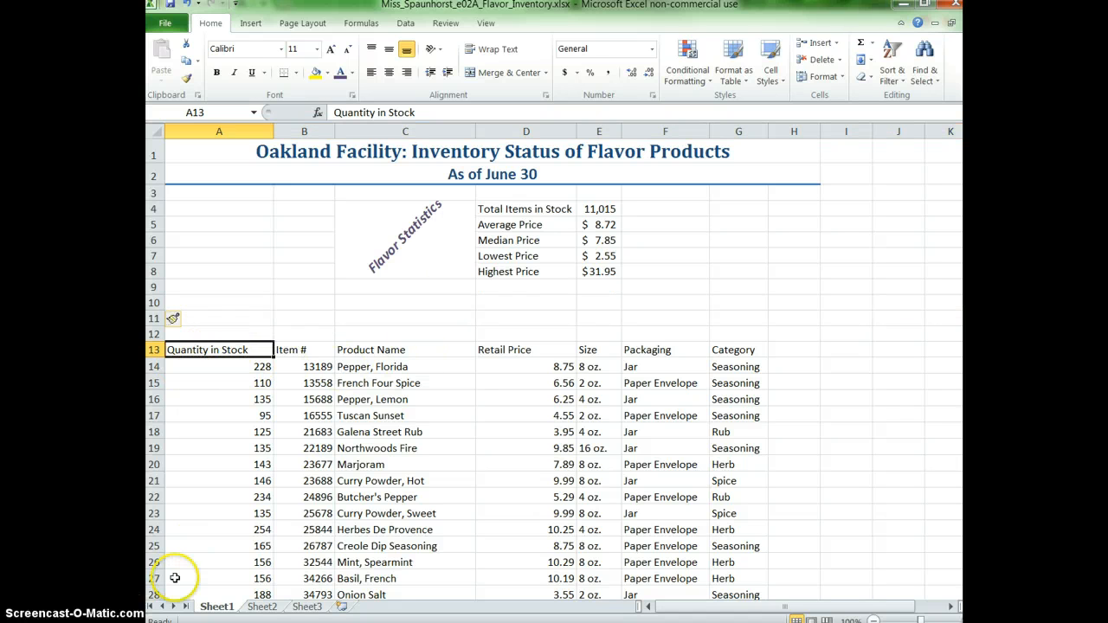
click(604, 210)
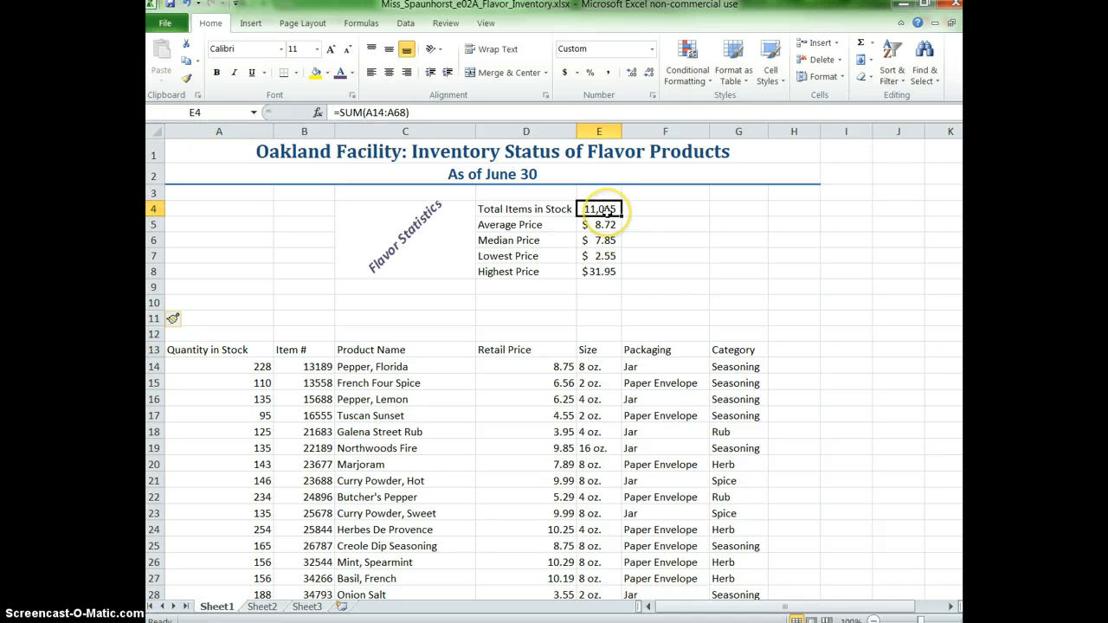
double_click(604, 210)
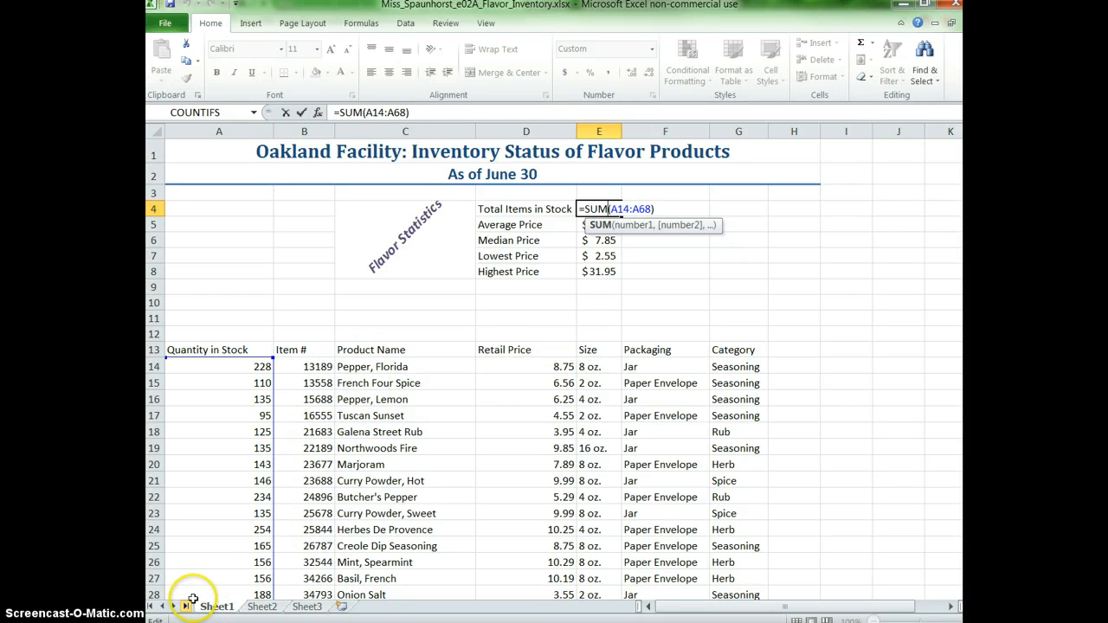
Enter the label "Seasoning Types" in cell A10.
click(241, 303)
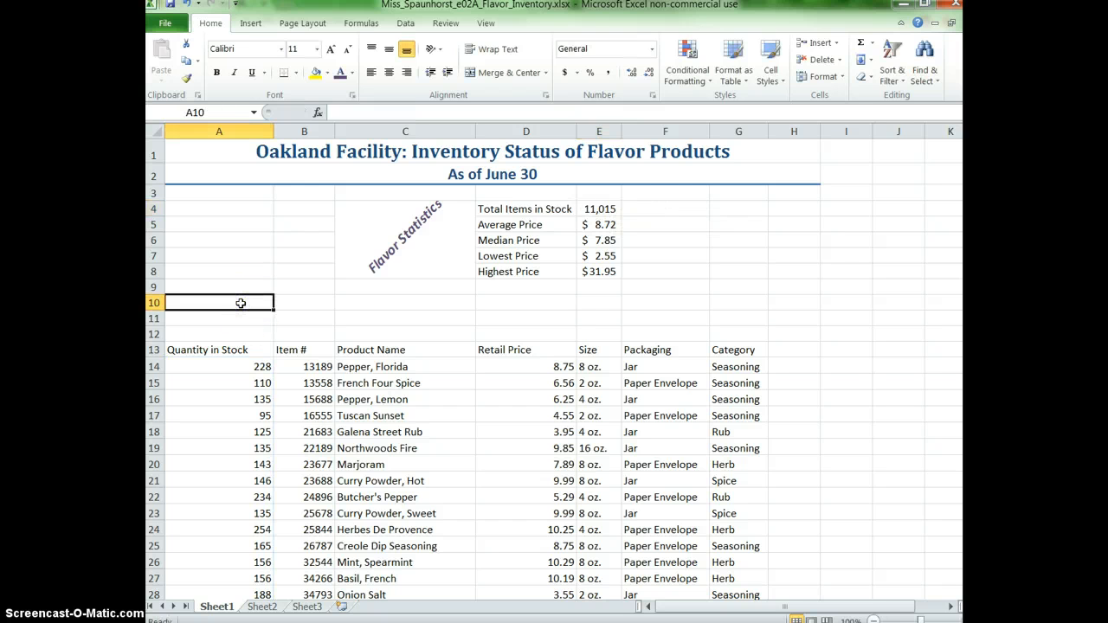
text(Seasoning Types)
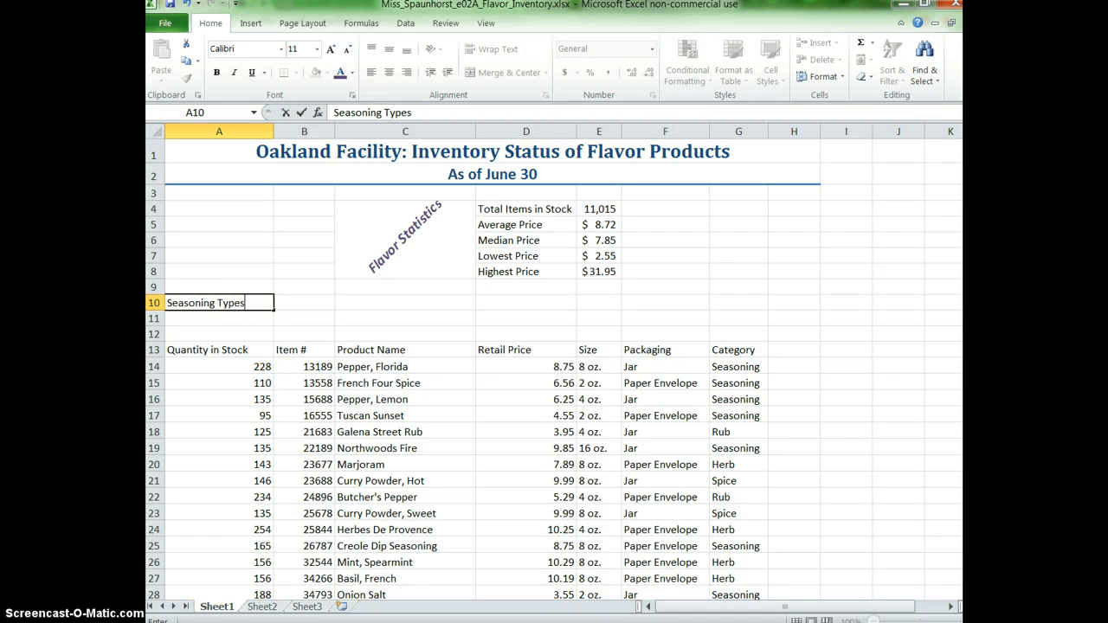
click(296, 305)
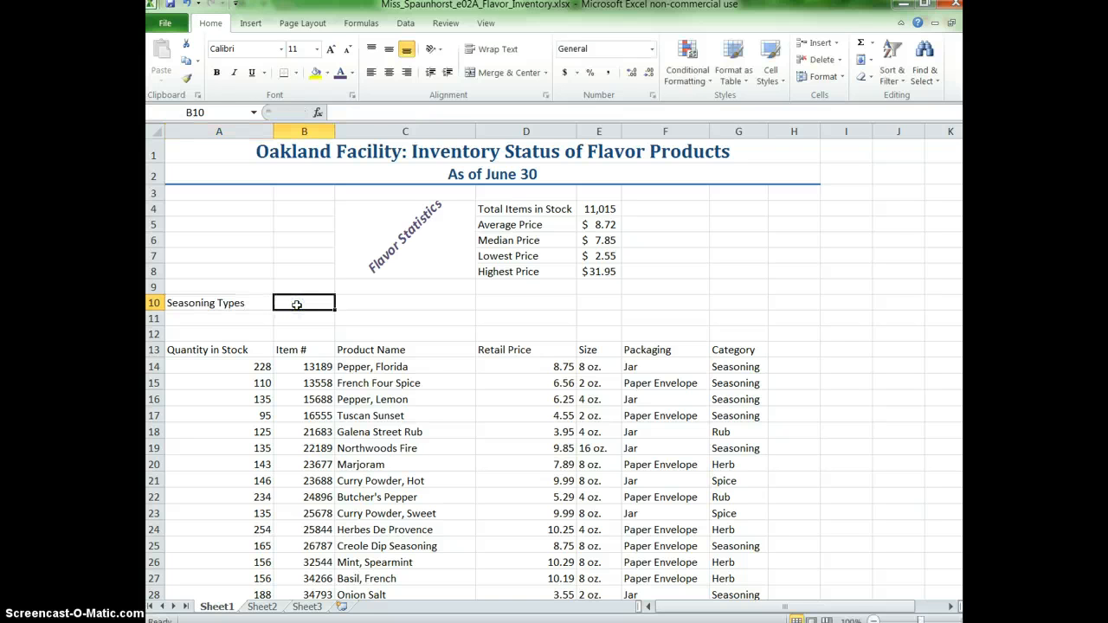
Start a COUNTIF formula in B10, open its function arguments and move the dialog off the table.
text(=)
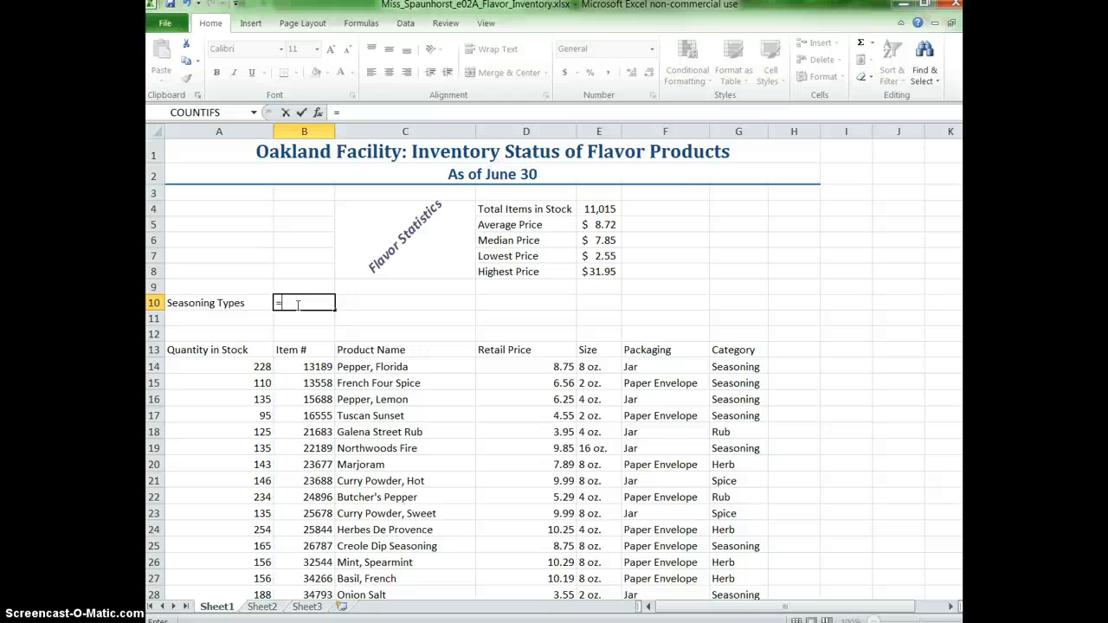
text(Countif)
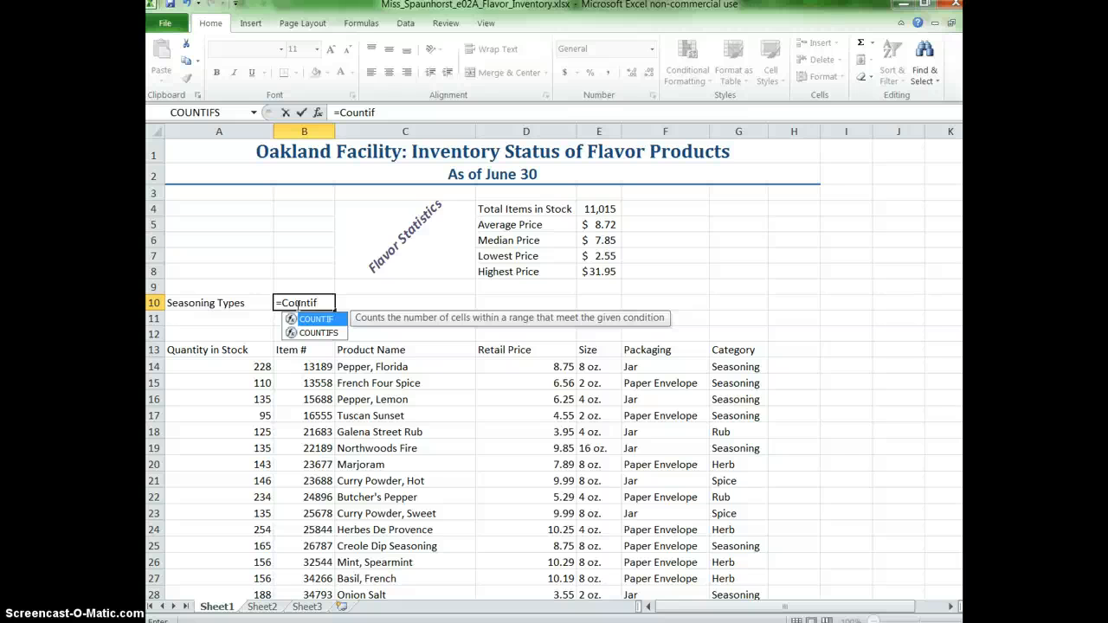
double_click(318, 319)
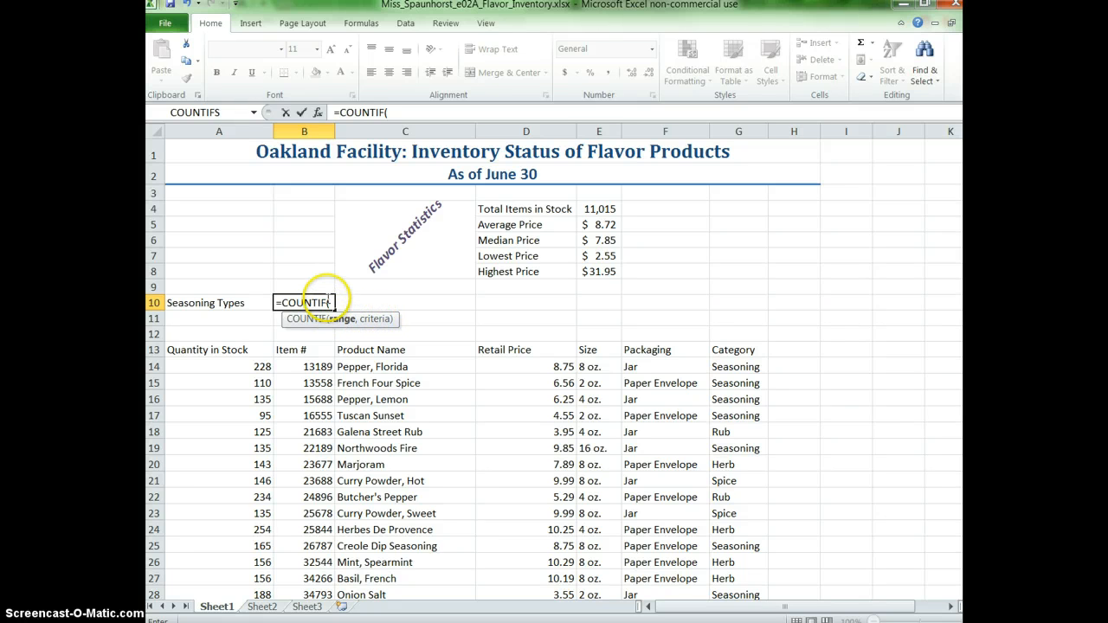
click(319, 112)
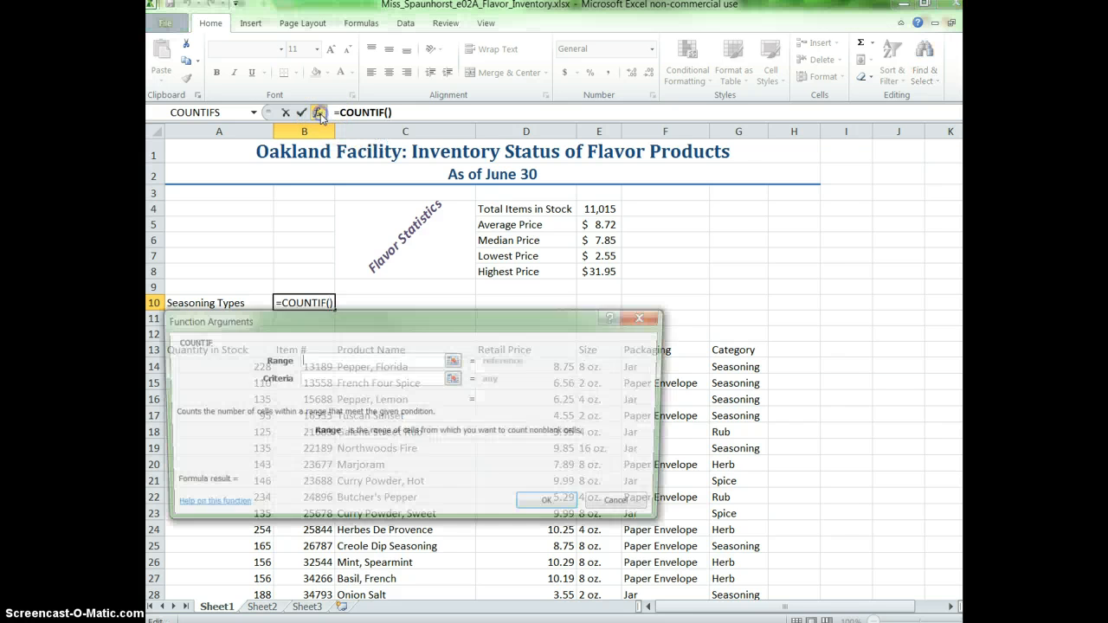
drag(372, 322, 534, 104)
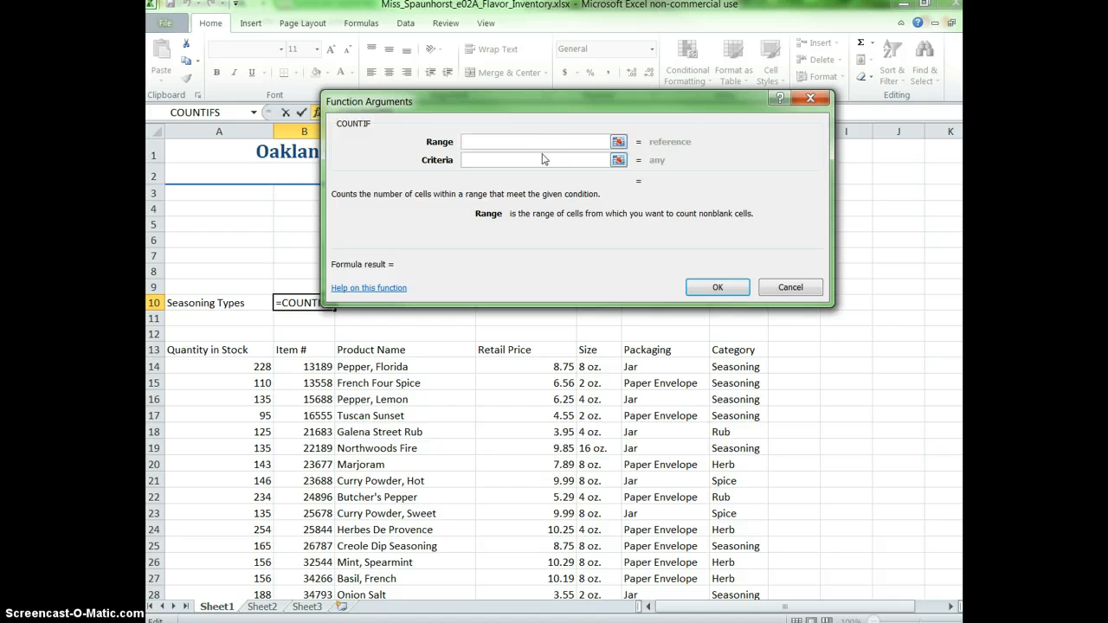
click(555, 104)
mouse_move(554, 104)
mouse_down()
mouse_move(549, 76)
mouse_move(552, 97)
mouse_up()
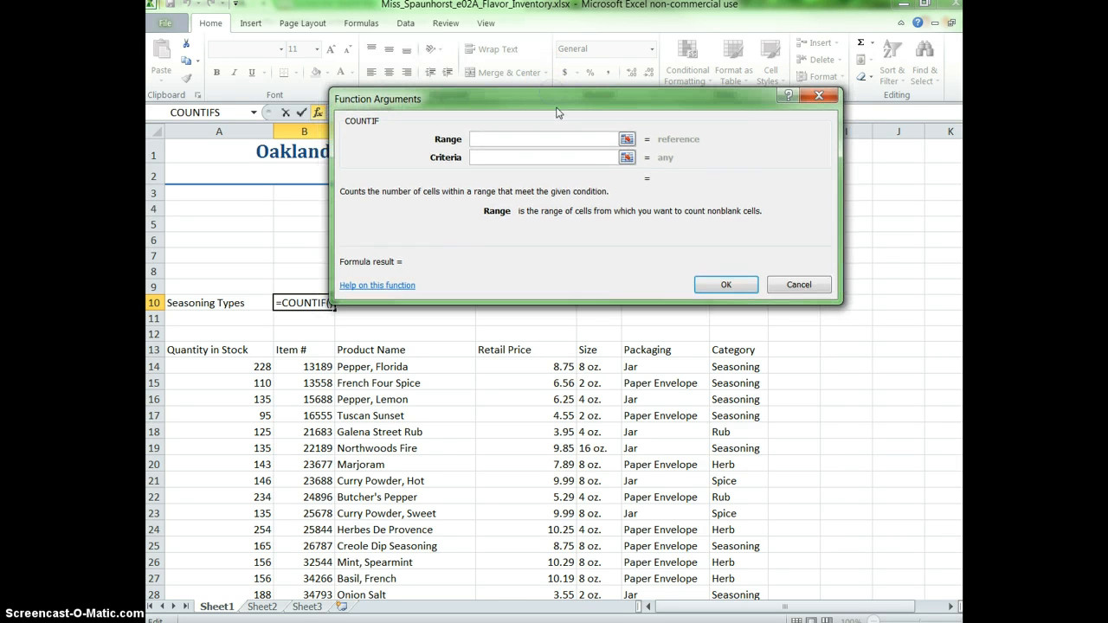
Complete the COUNTIF formula in B10 with the category range G14:G68 and the criterion "Seasoning".
click(627, 140)
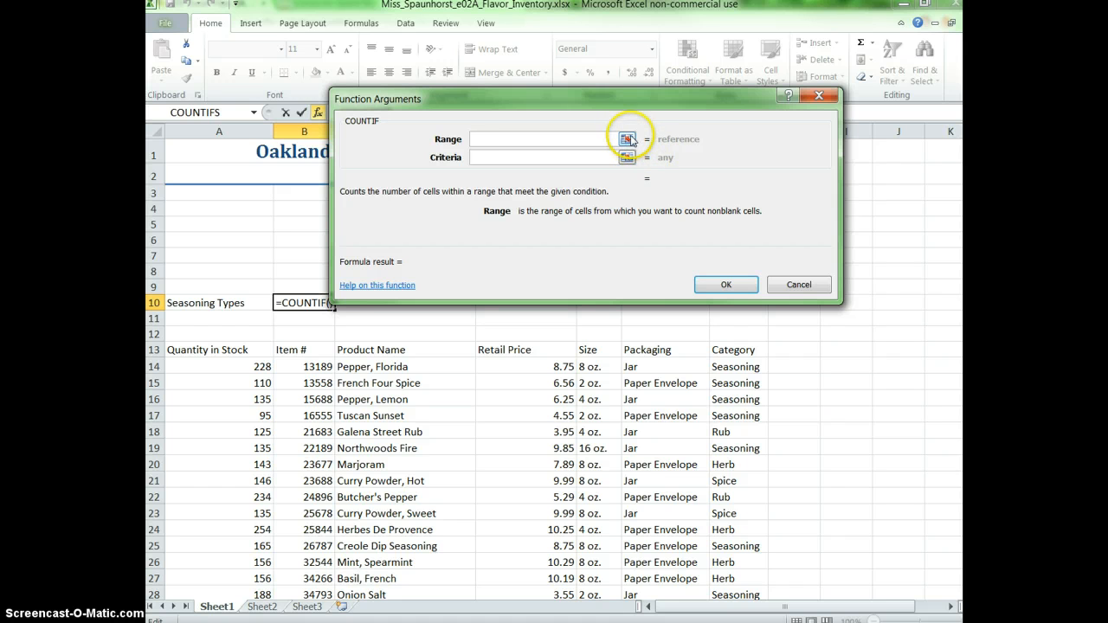
click(627, 139)
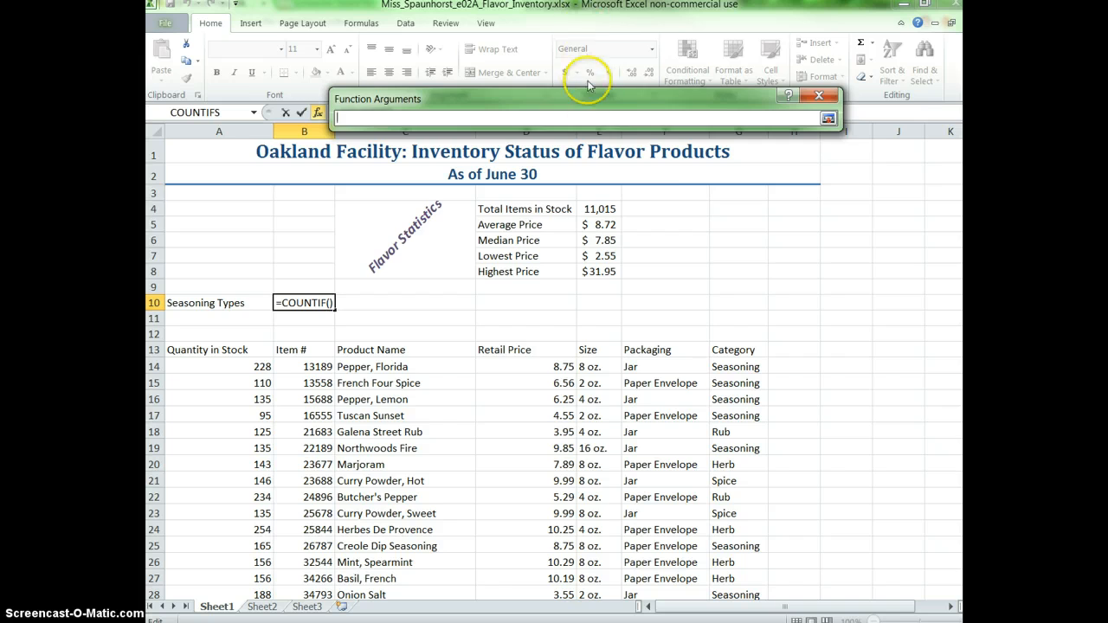
drag(587, 98, 422, 200)
drag(743, 357, 719, 554)
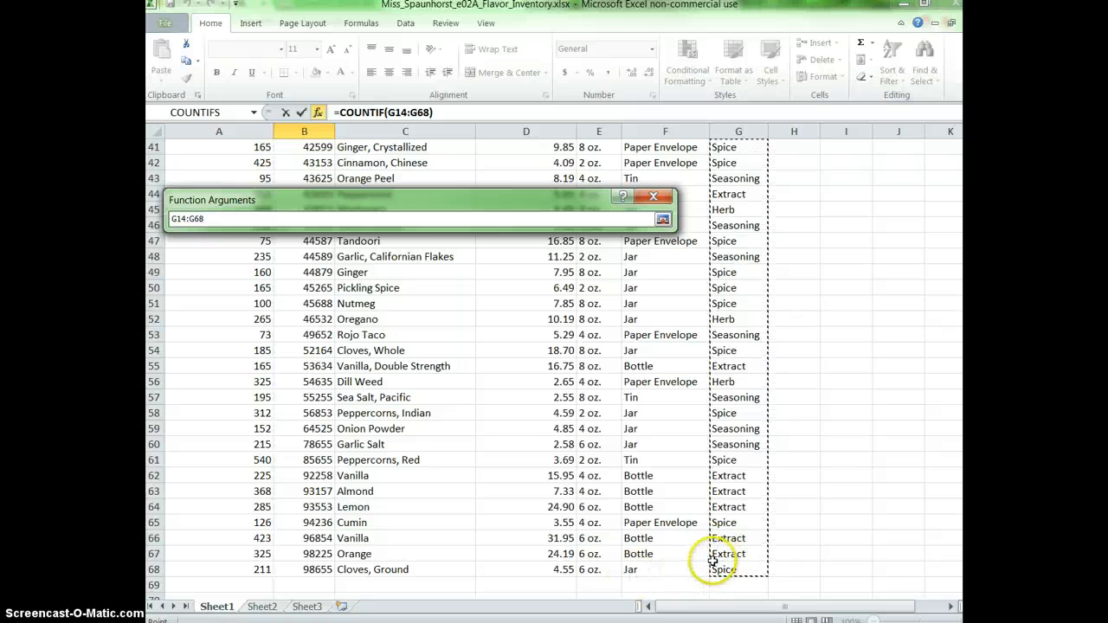
click(662, 219)
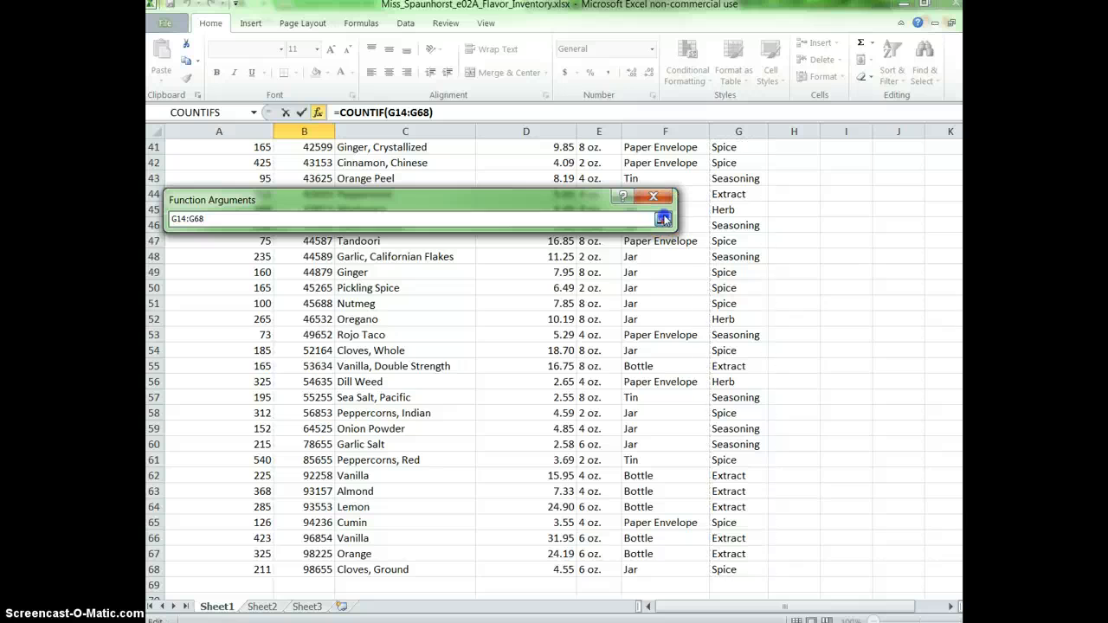
click(417, 258)
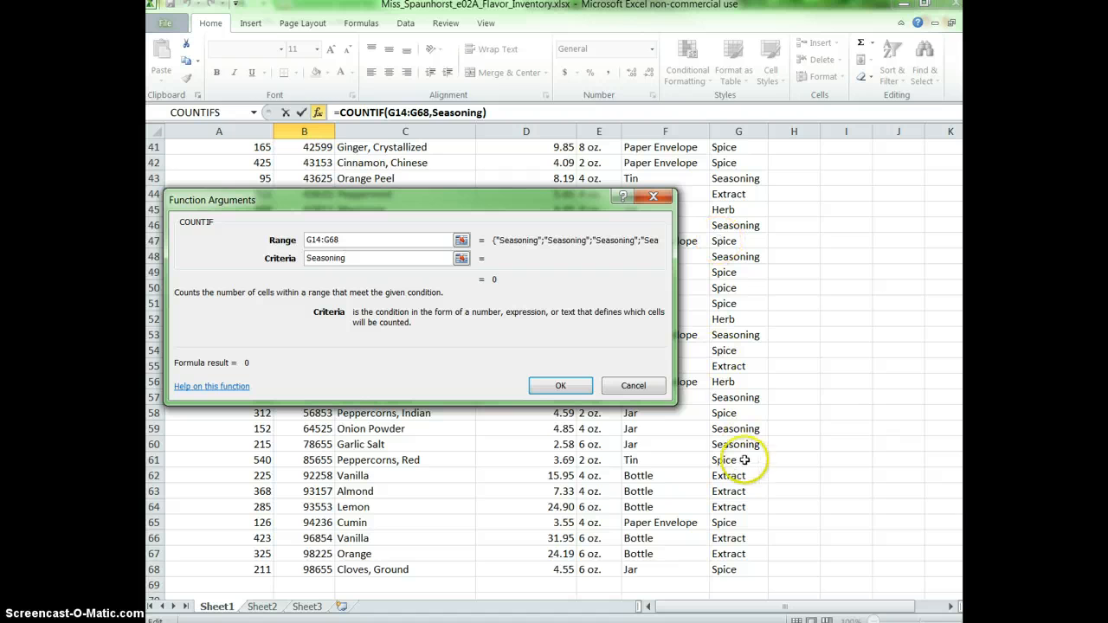
click(563, 386)
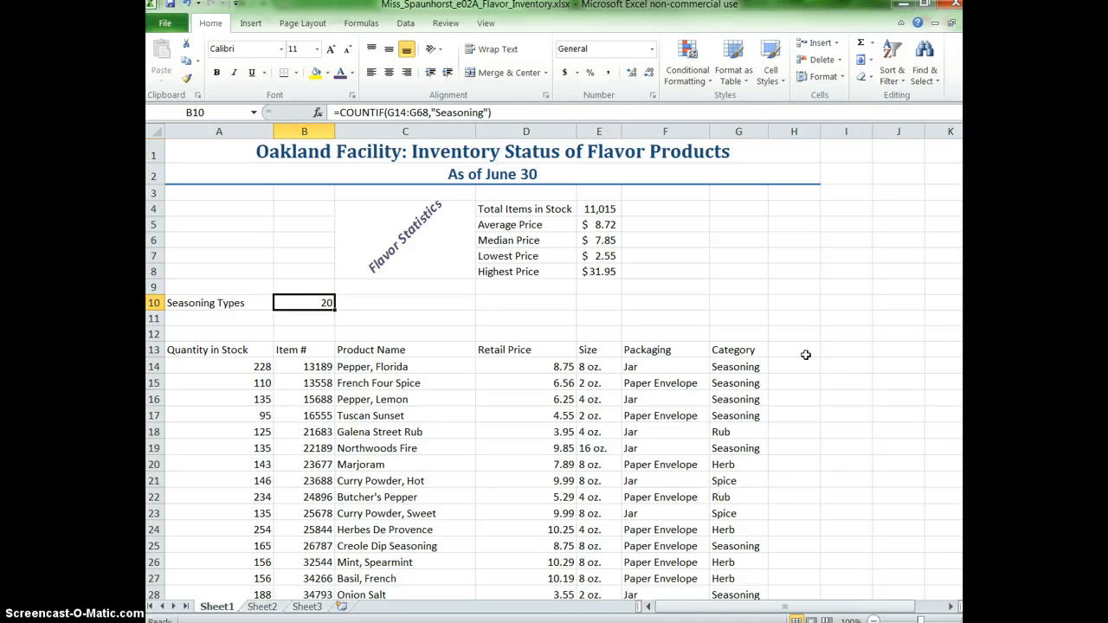
Add the column heading "Stock Level" in H13 and fit column H's width to it.
click(802, 353)
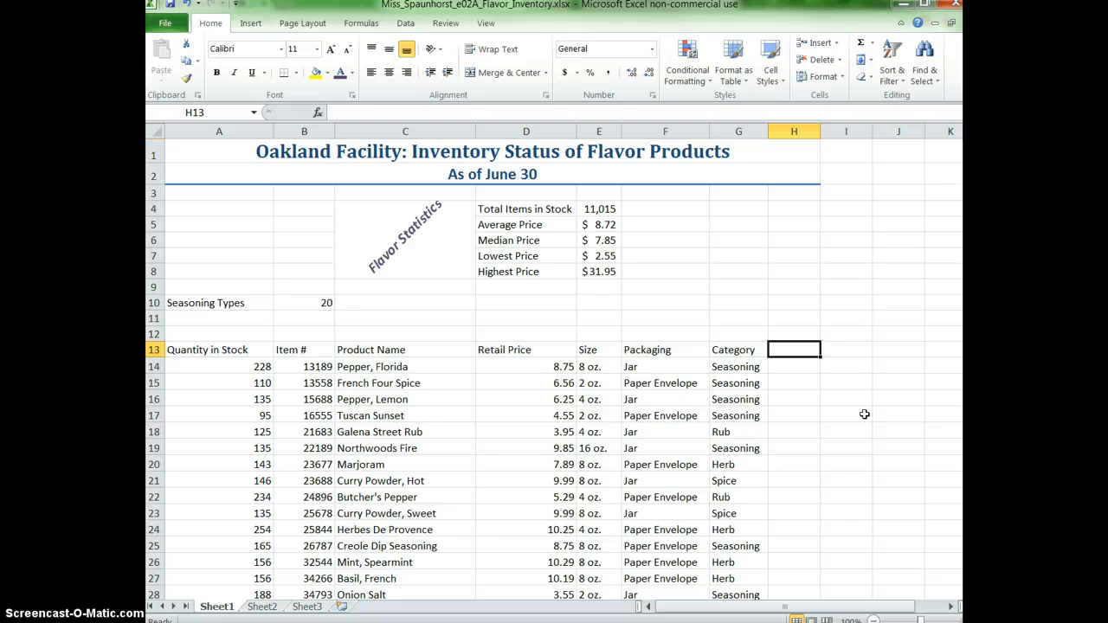
text(Stock Level)
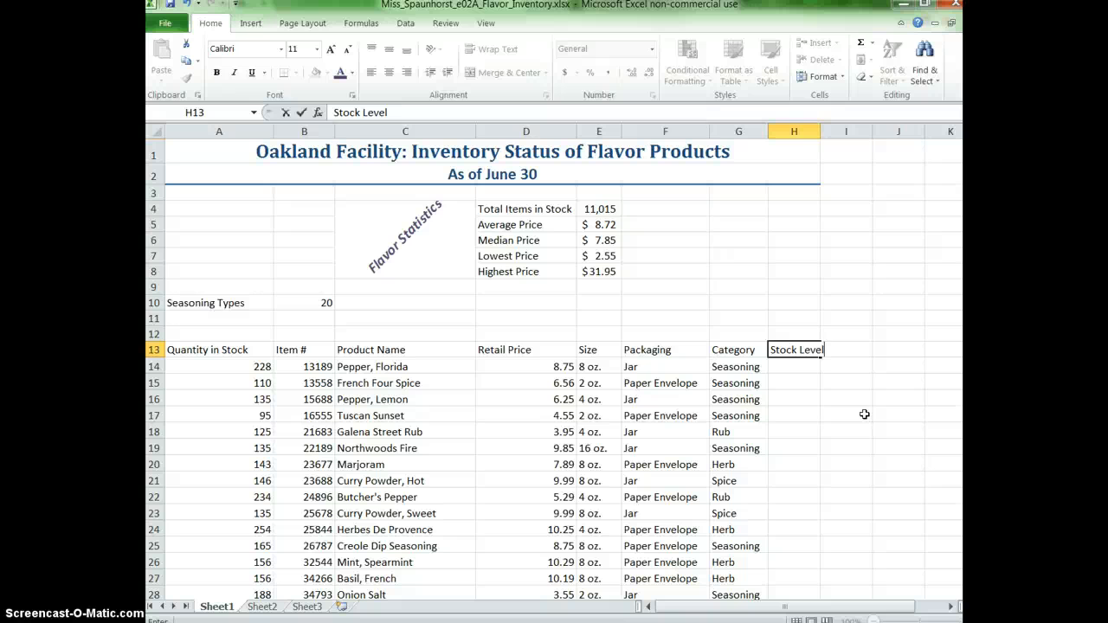
key(Return)
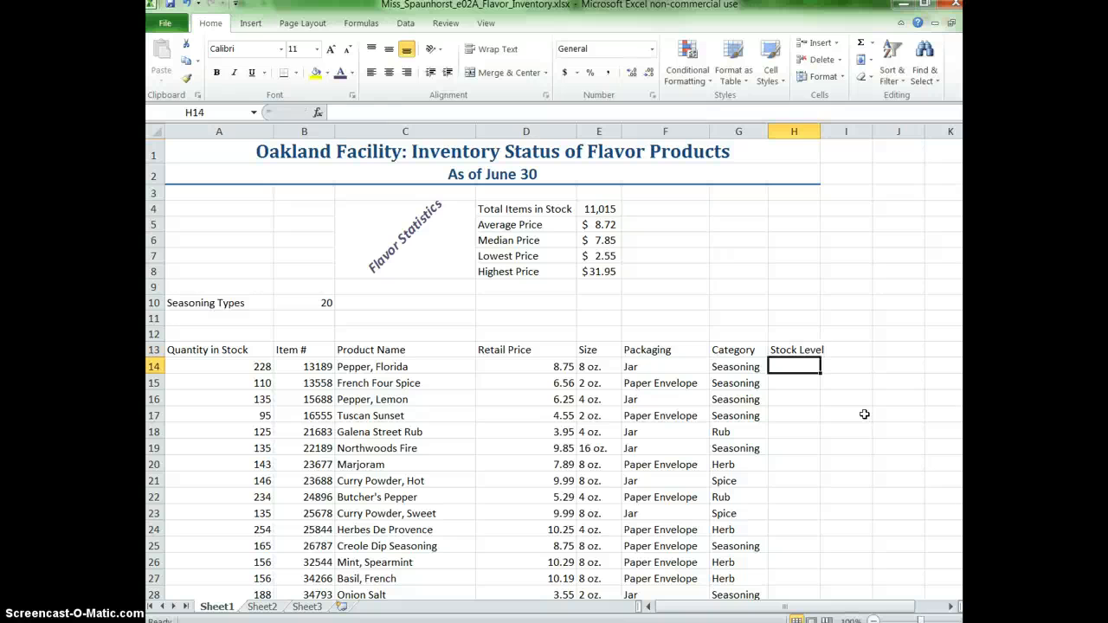
double_click(821, 131)
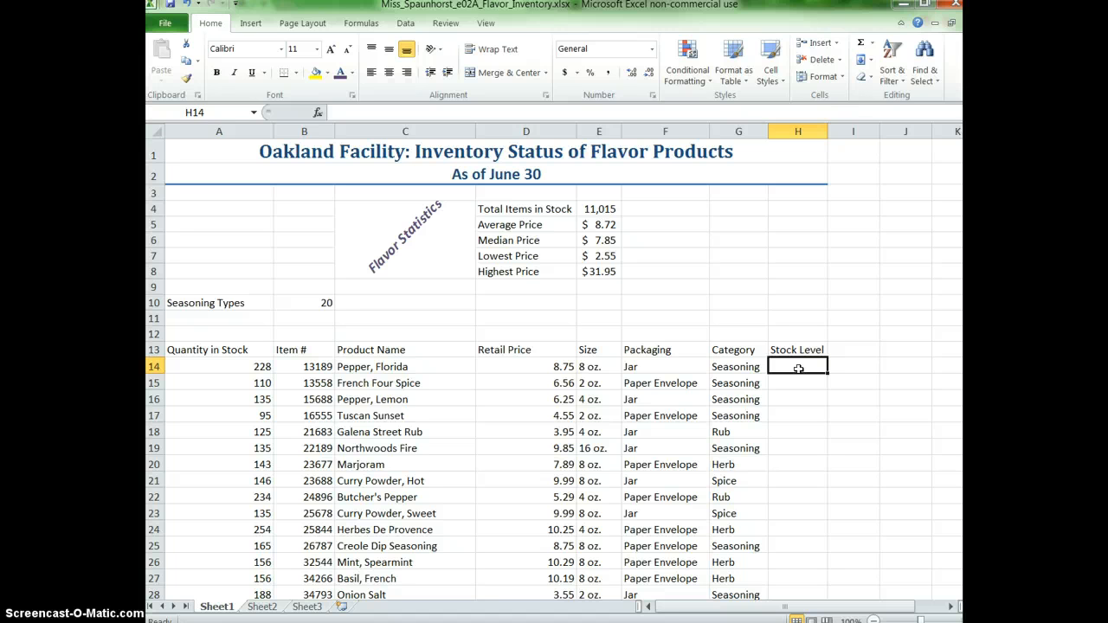
Start an IF function in H14 through its function arguments and set the logical test to A14<50.
text(=)
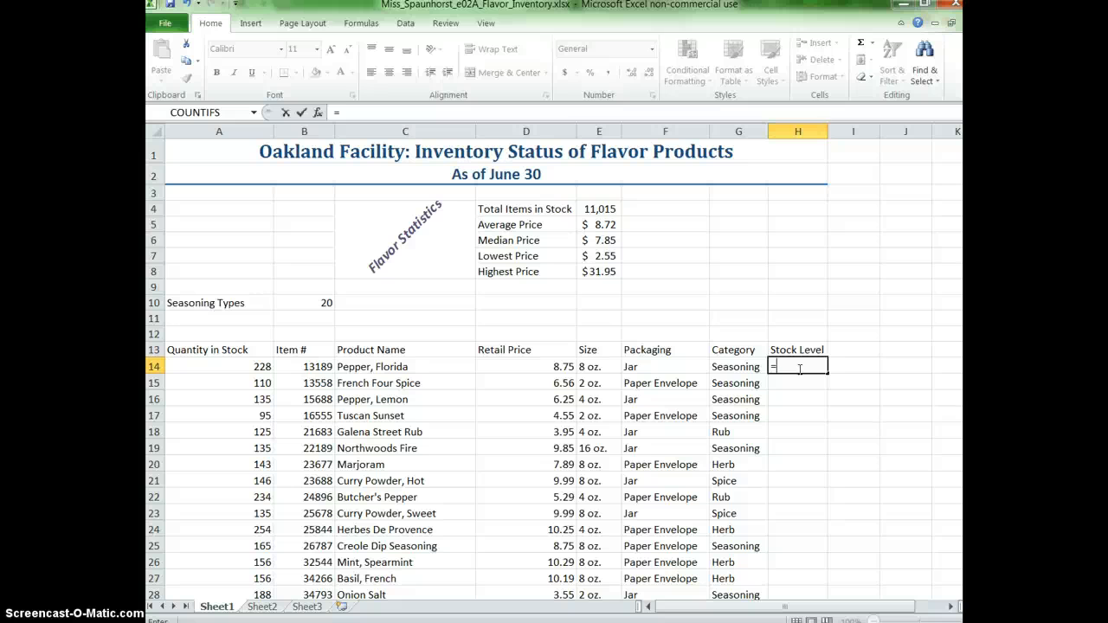
text(if()
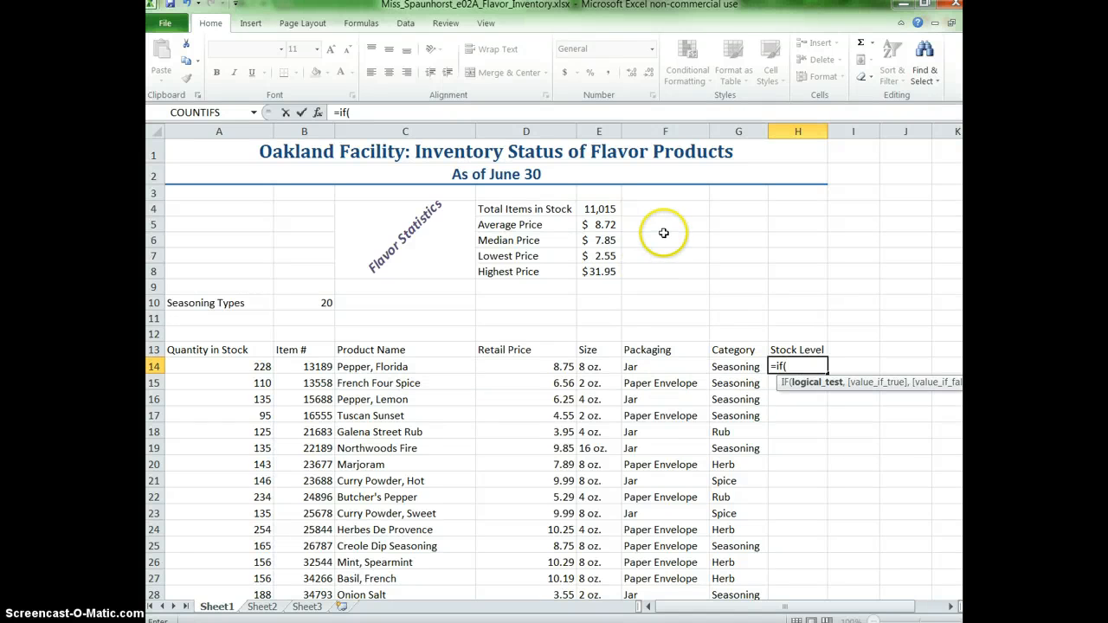
click(319, 114)
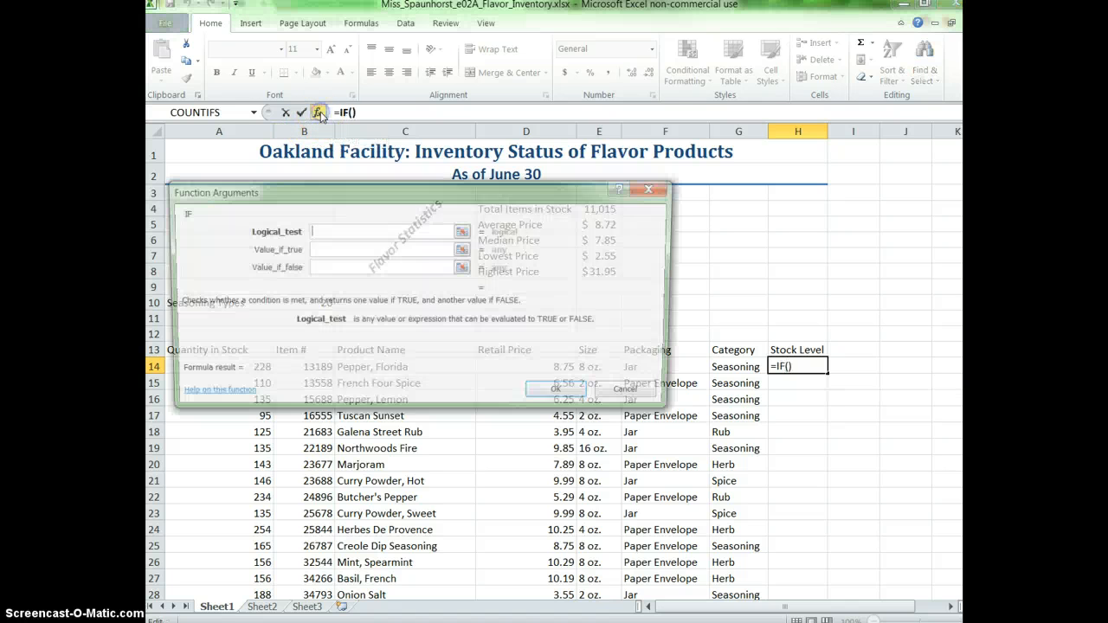
drag(359, 192, 465, 103)
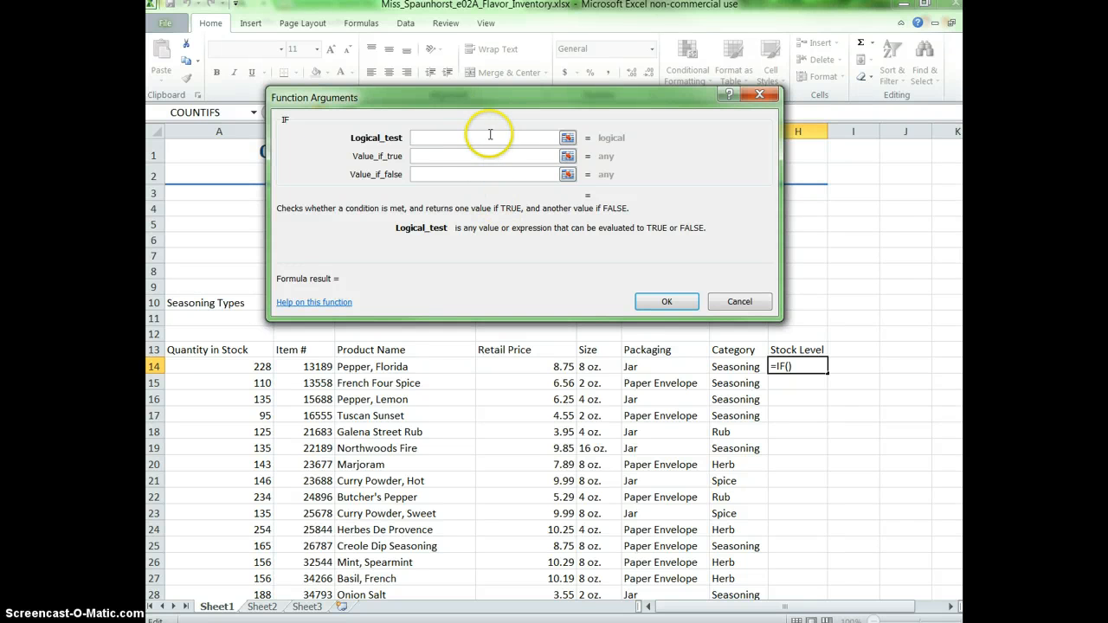
drag(494, 92, 614, 99)
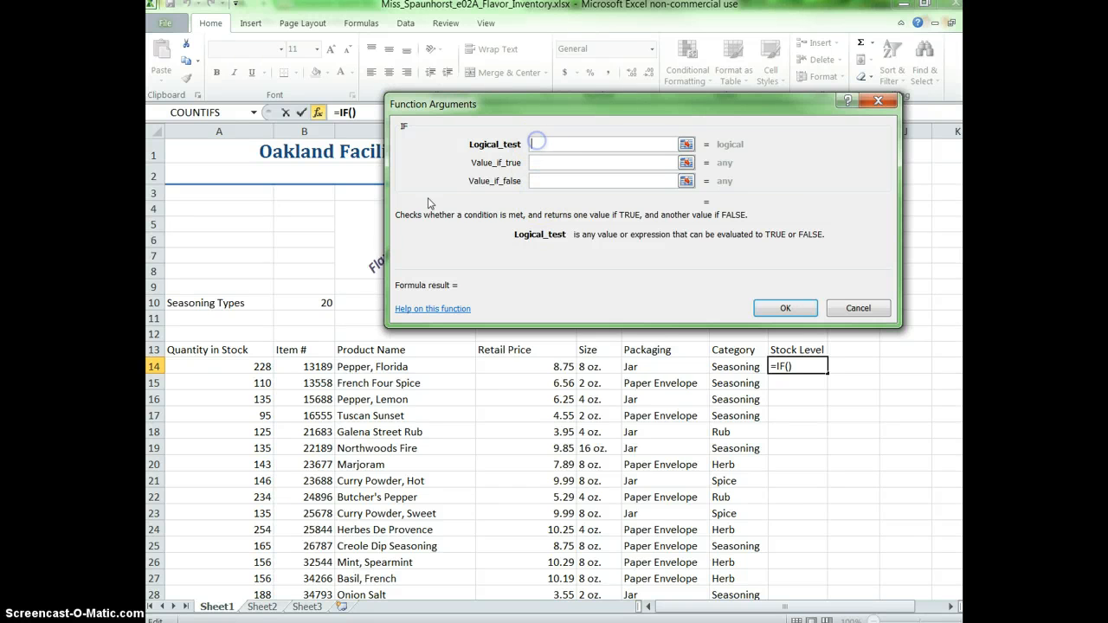
click(227, 365)
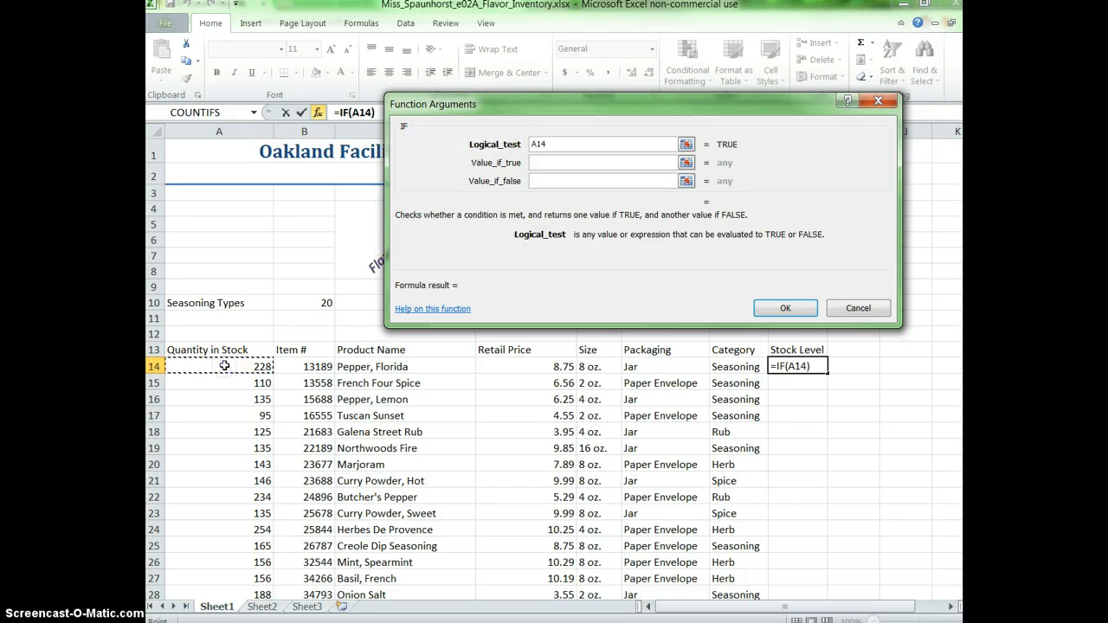
click(597, 144)
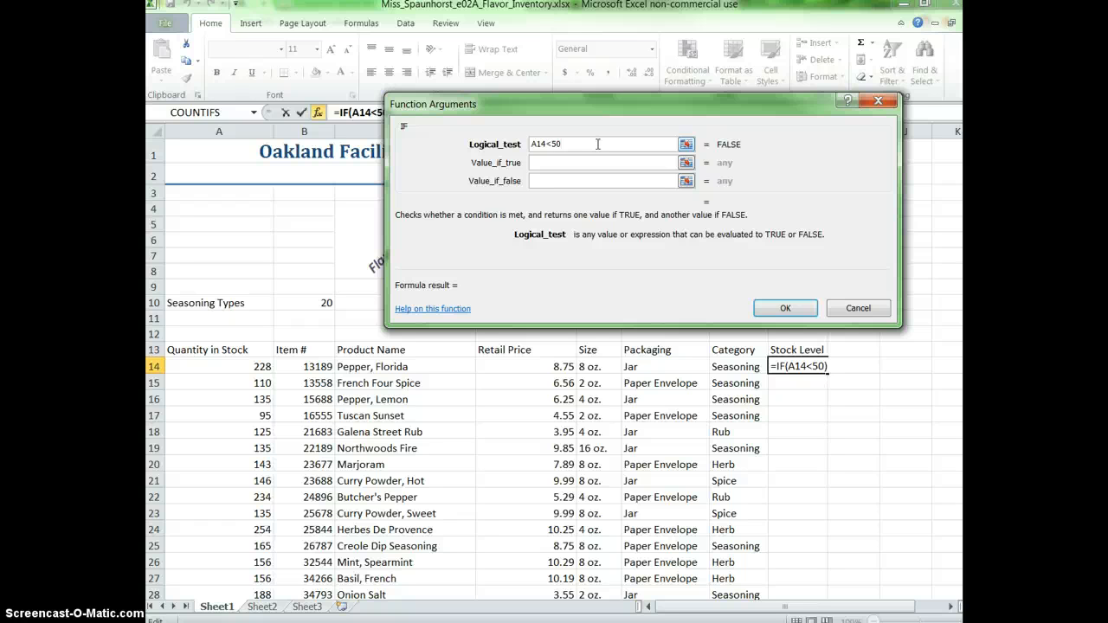
Set the IF function in H14 to return "ORDER" when true and "OK" when false, and confirm it.
key(Tab)
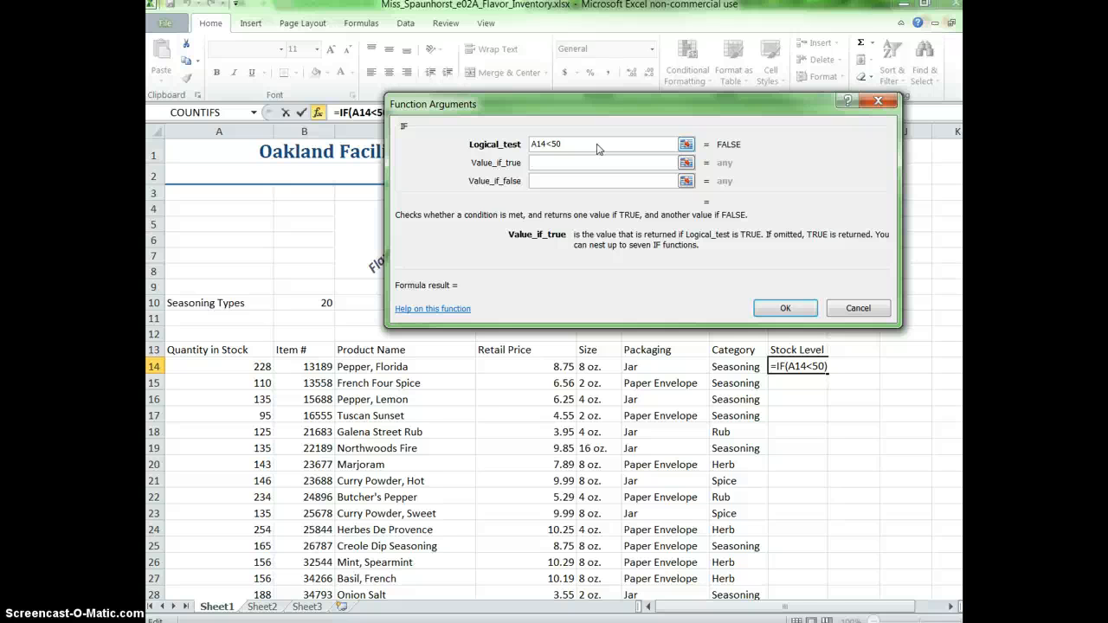
text(ORD)
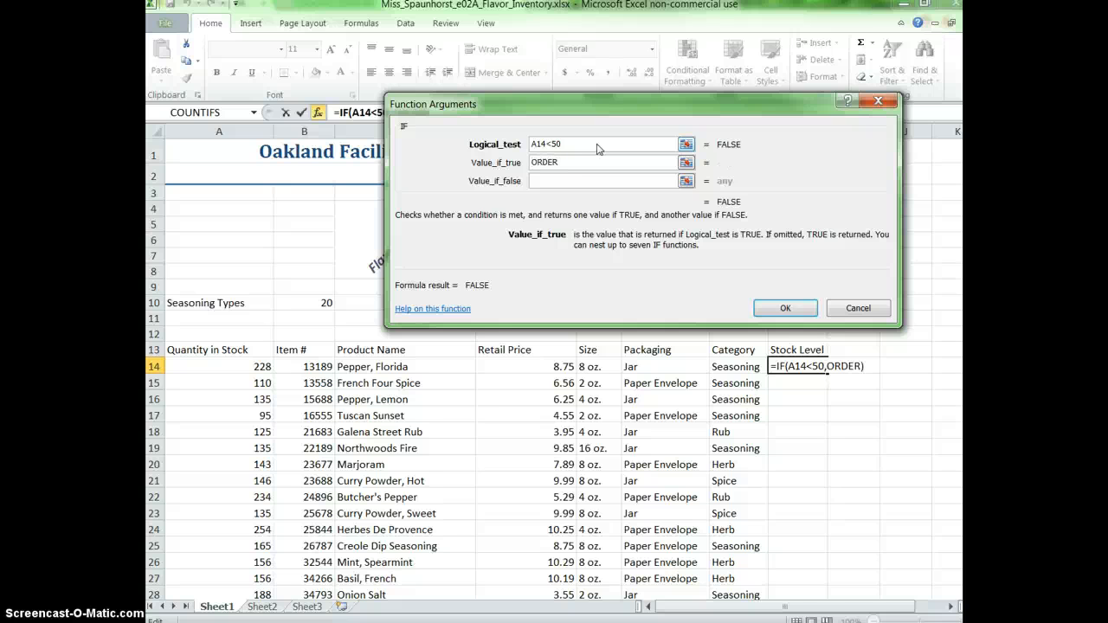
text(ER)
key(Tab)
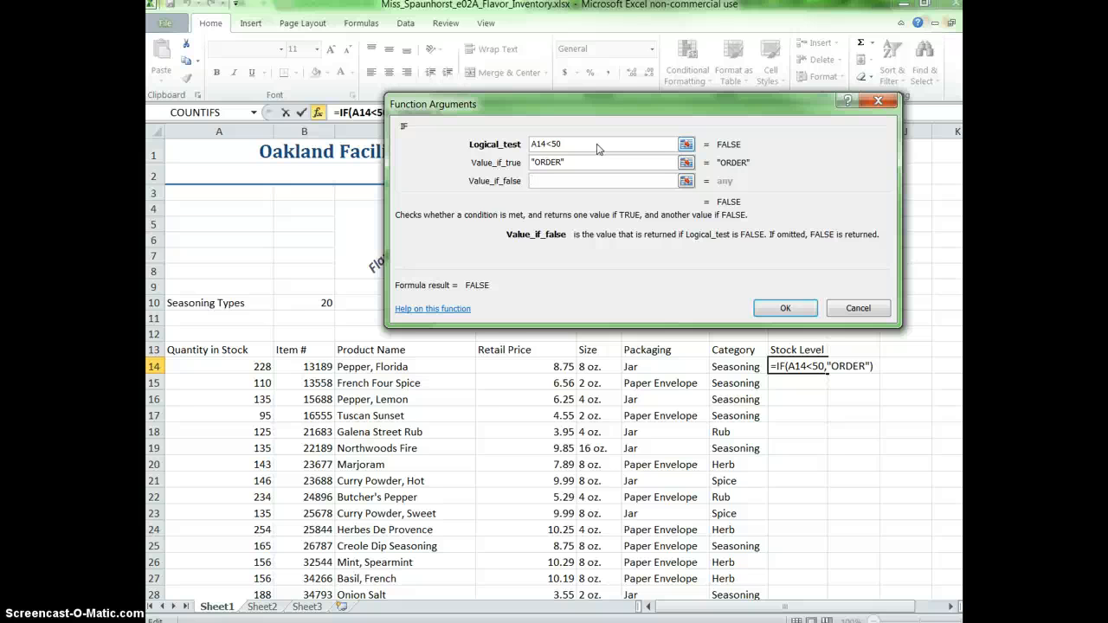
text(OK)
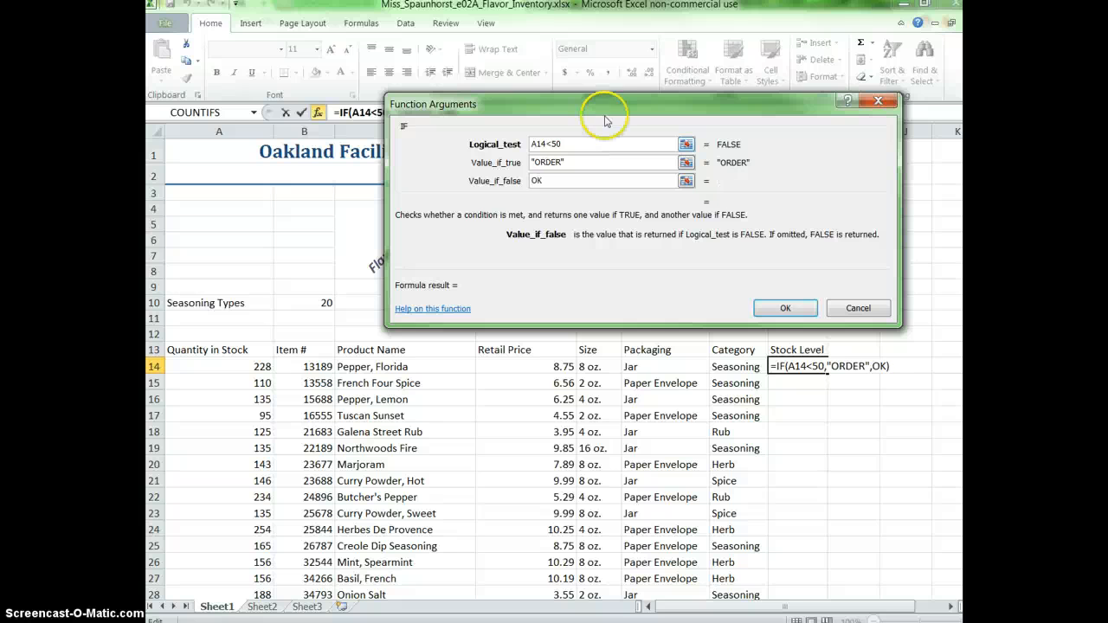
click(786, 308)
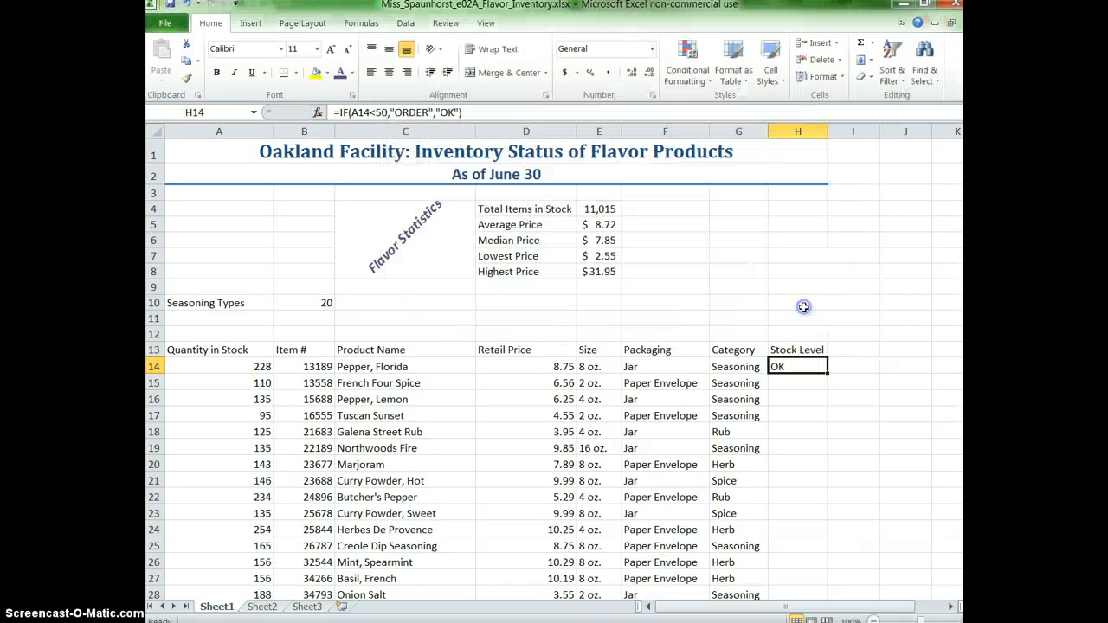
Fill the IF formula from H14 down to H68 and review the Stock Level results.
click(806, 366)
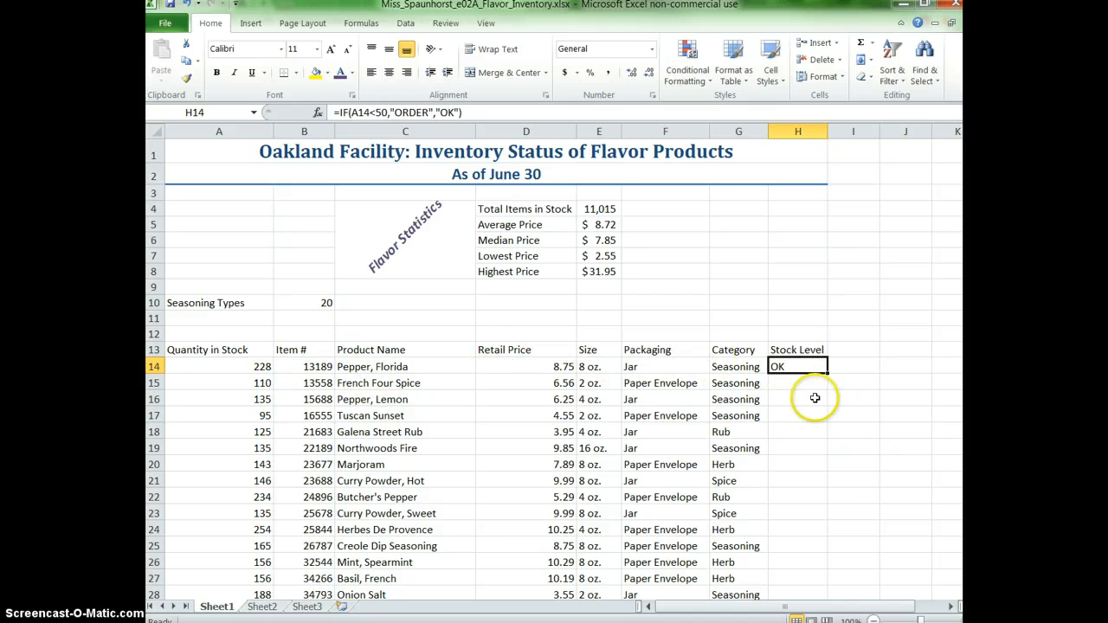
drag(829, 373, 806, 576)
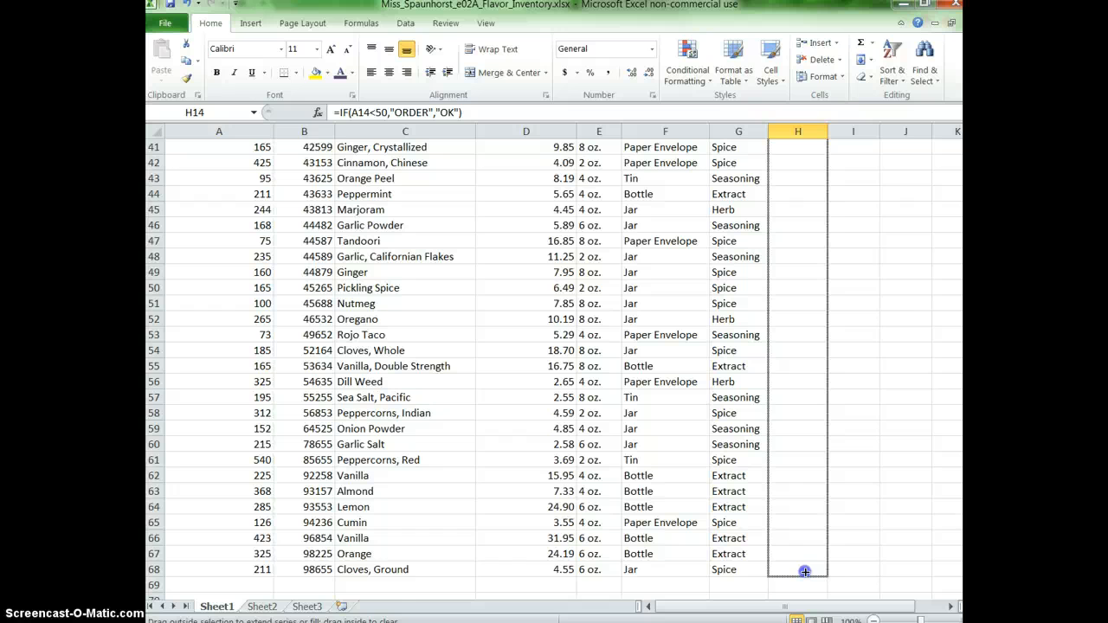
drag(805, 572, 804, 569)
scroll(792, 518, up, 8)
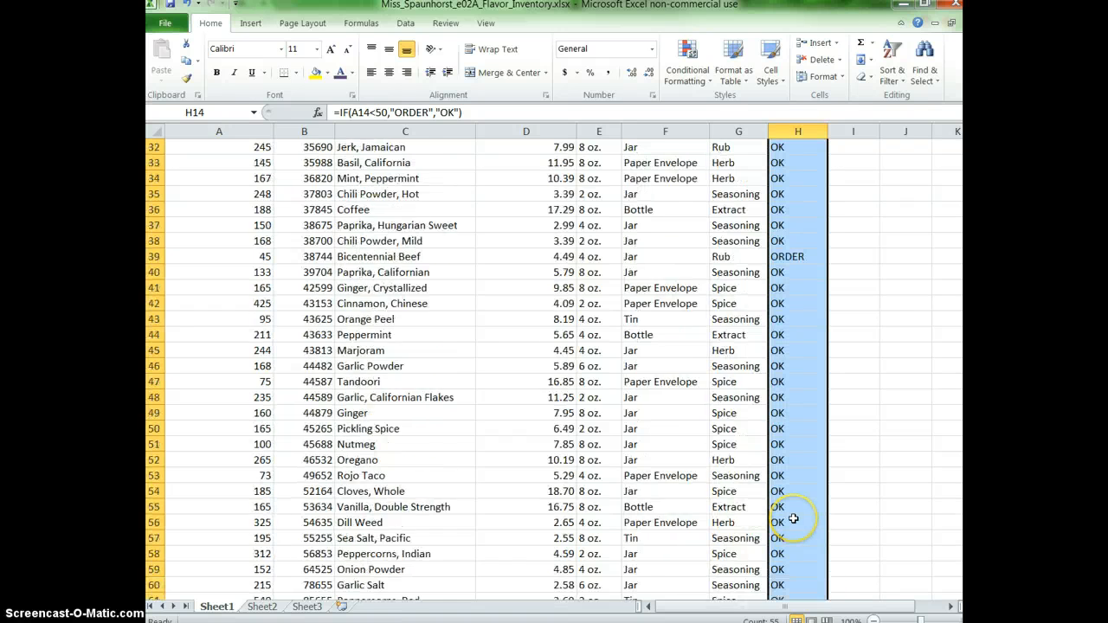
click(804, 501)
scroll(800, 510, up, 5)
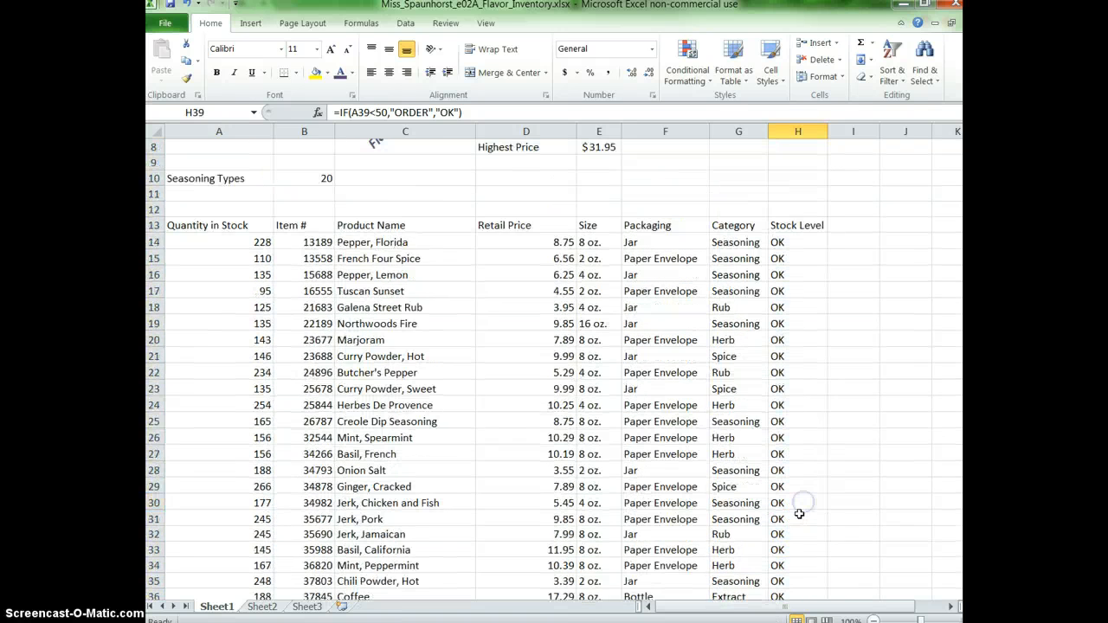
scroll(799, 514, down, 4)
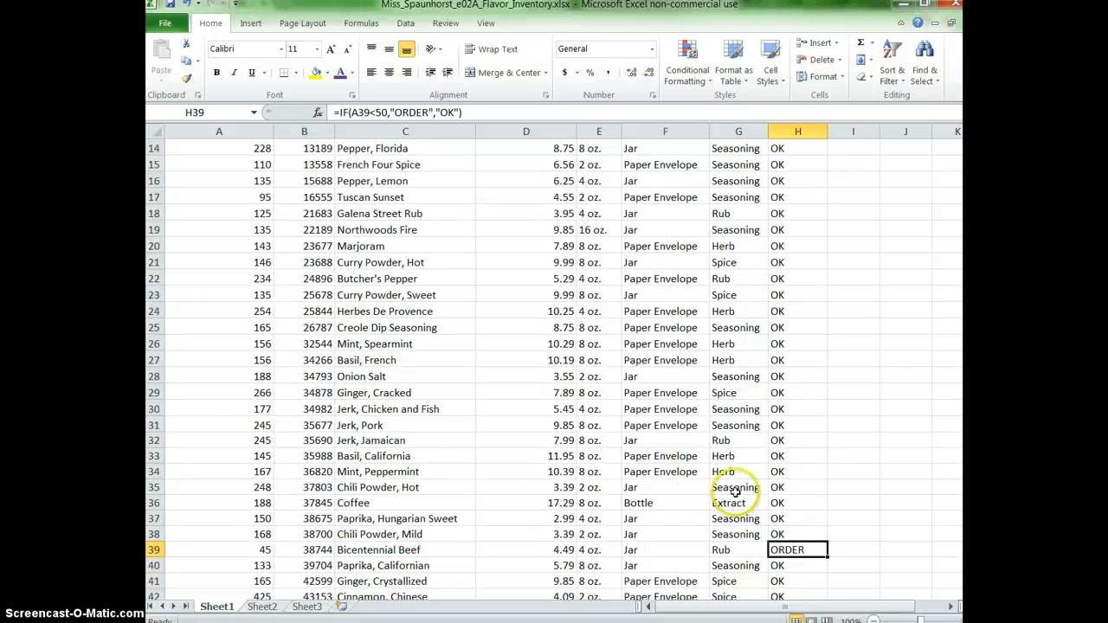
scroll(766, 259, up, 4)
Change the threshold in H14's IF formula so it tests A14<125.
double_click(812, 367)
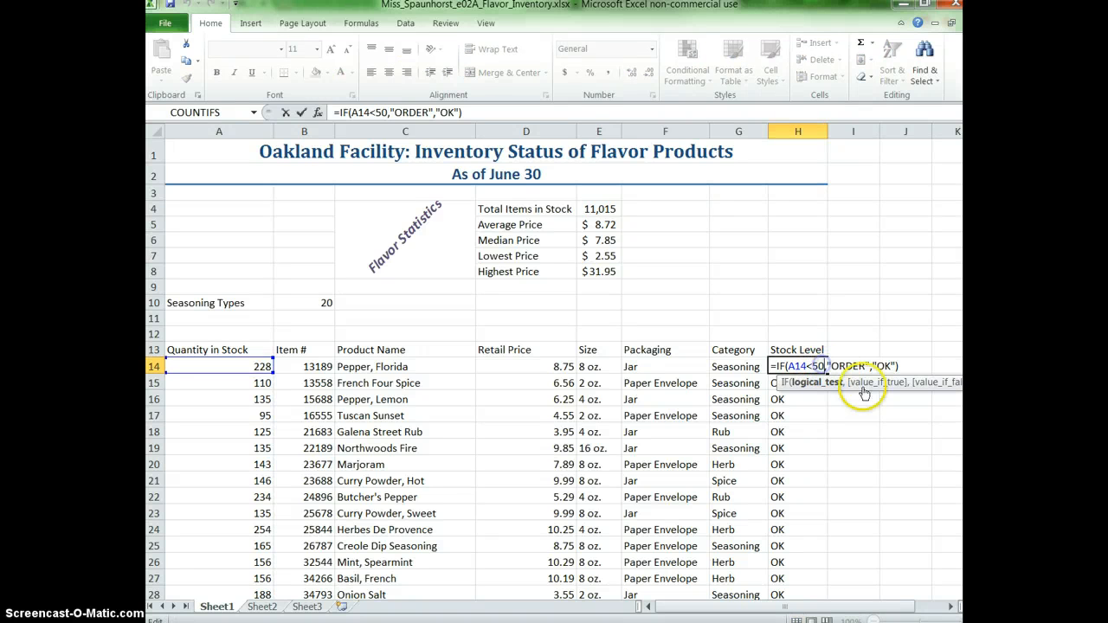
key(BackSpace)
key(BackSpace)
text(125)
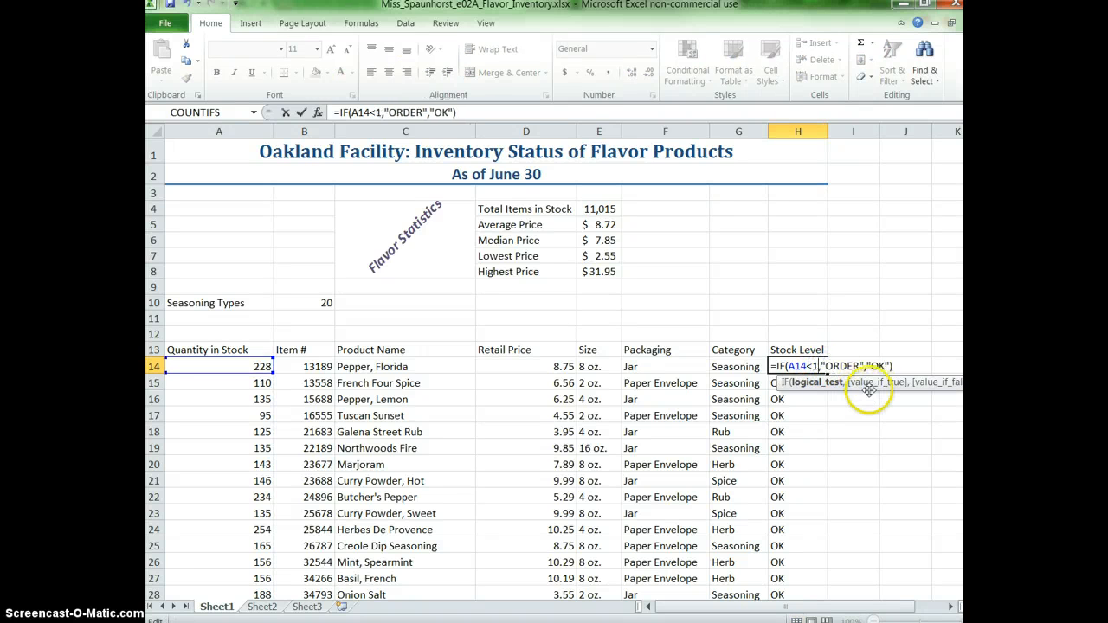
key(Return)
Fill the revised IF formula from H14 down through H68.
click(786, 366)
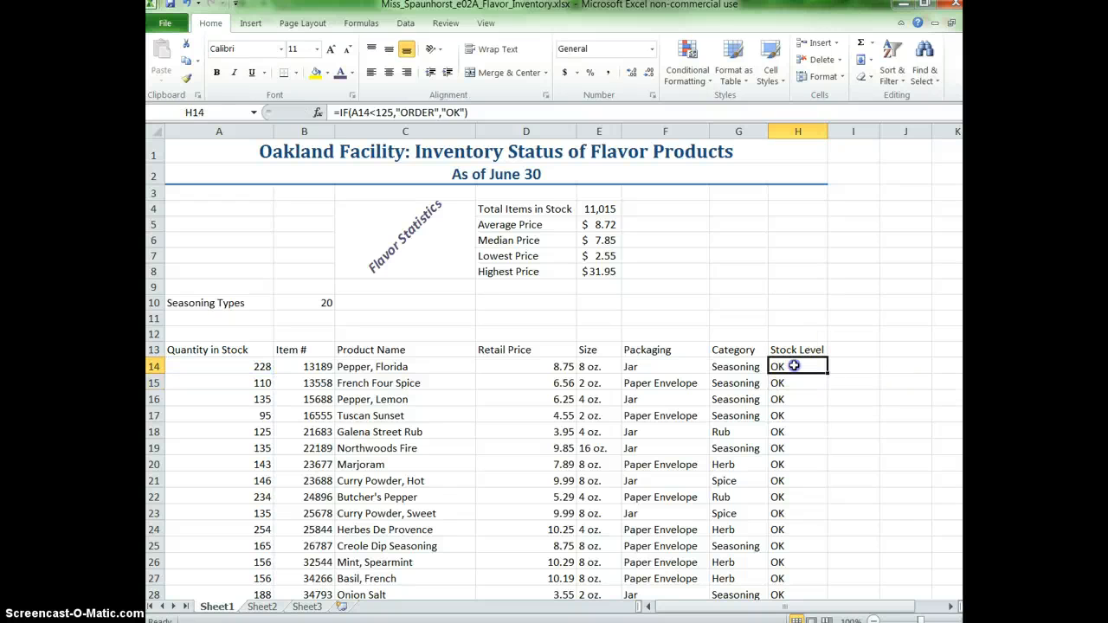
drag(827, 374, 811, 572)
scroll(866, 541, up, 12)
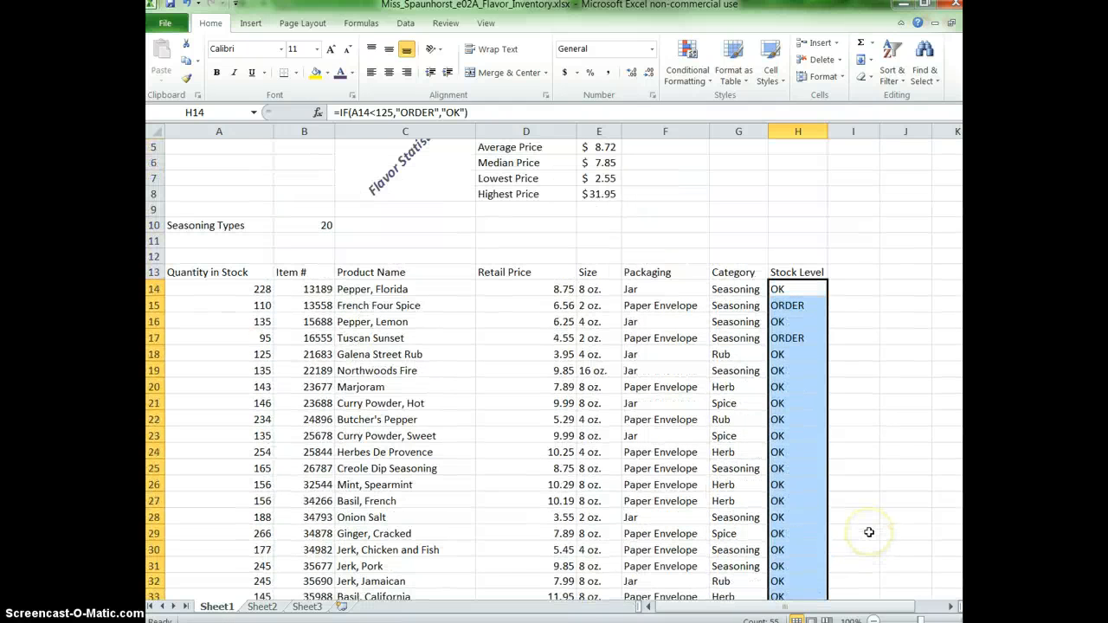
Select the Stock Level results in H14 through H68 for conditional formatting.
click(807, 291)
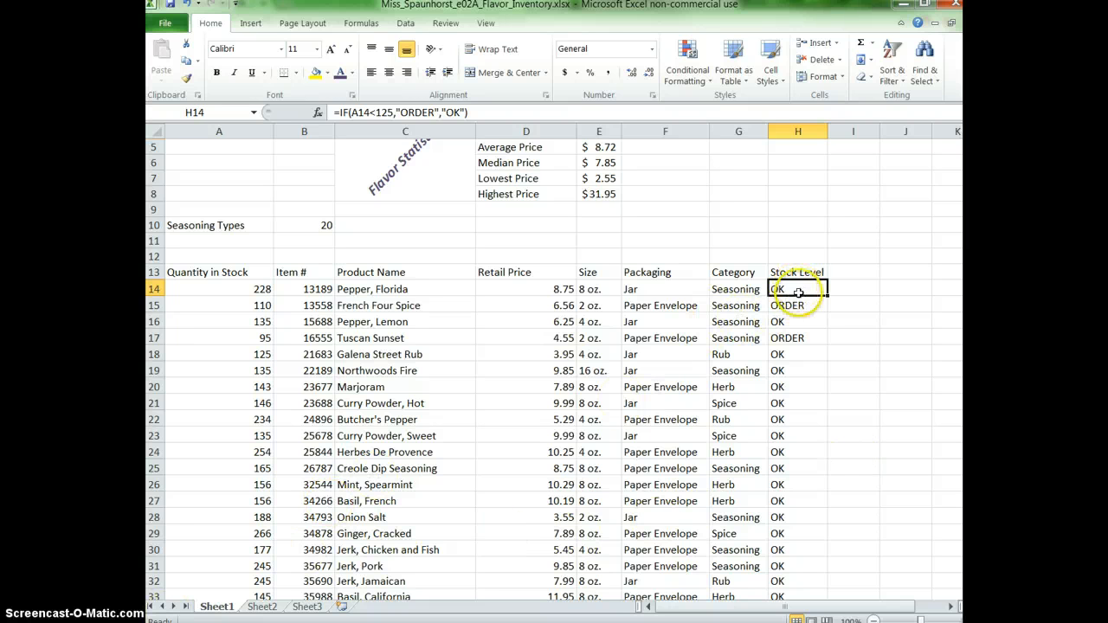
scroll(823, 414, down, 14)
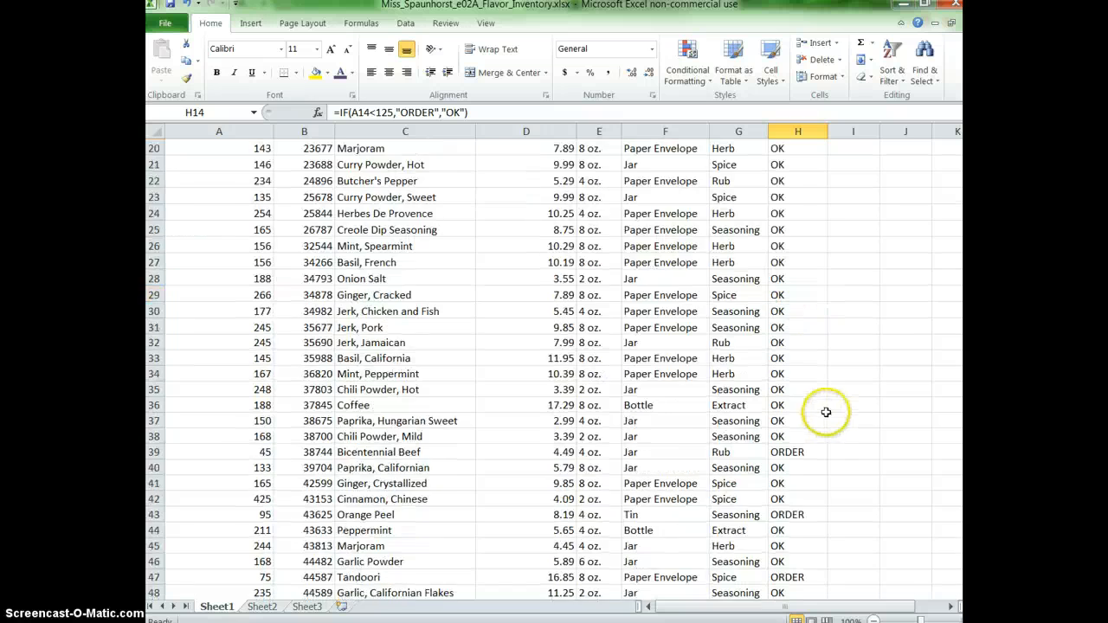
scroll(826, 413, up, 3)
scroll(826, 413, up, 12)
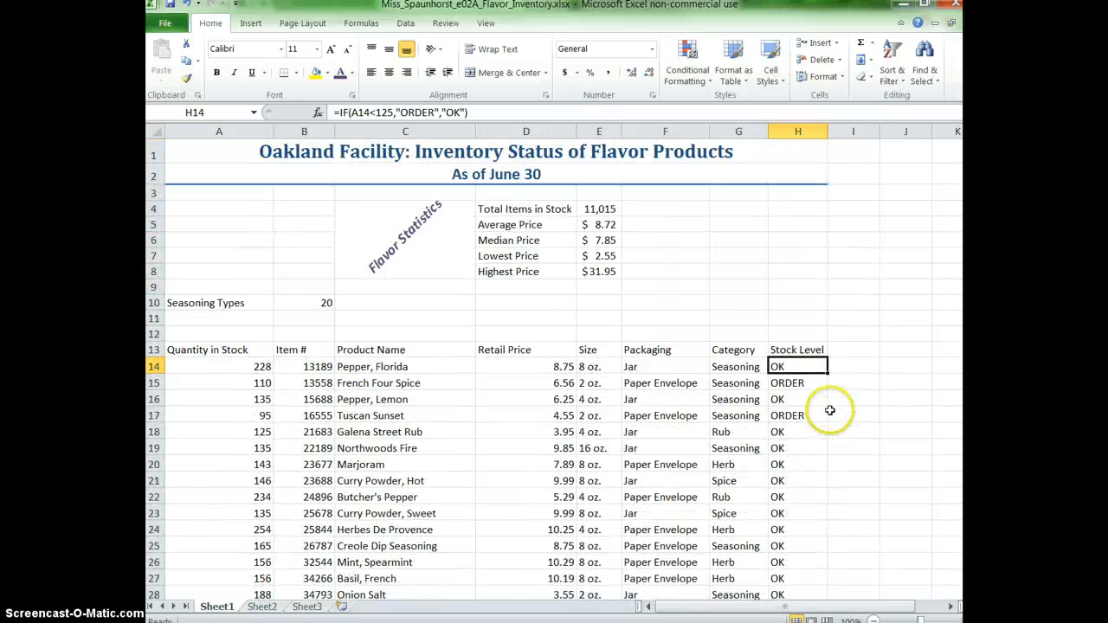
drag(816, 367, 787, 573)
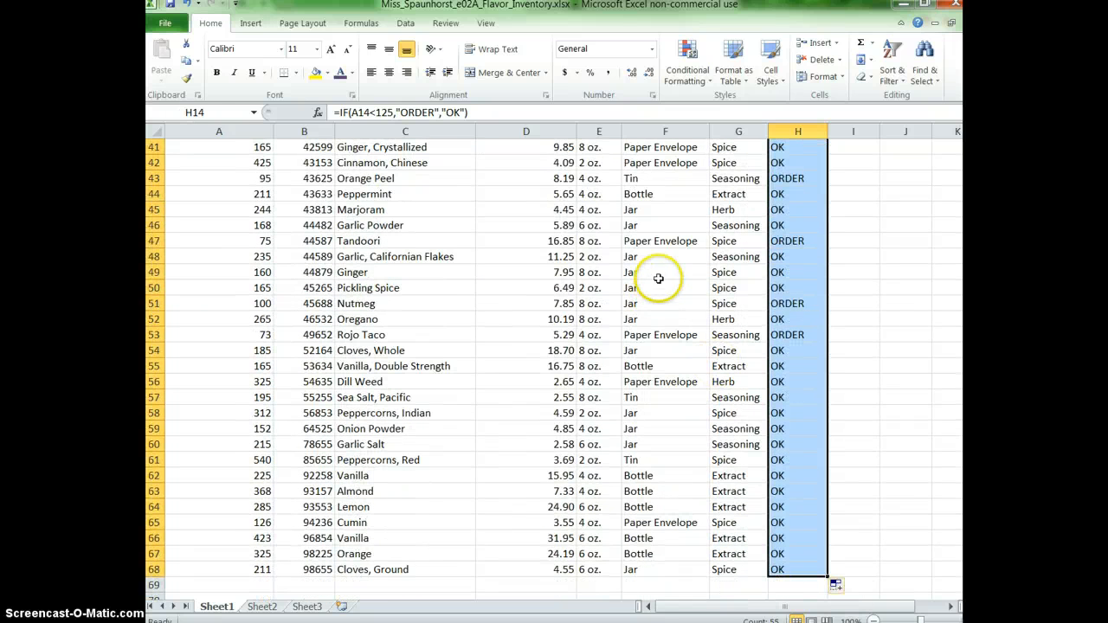
click(687, 78)
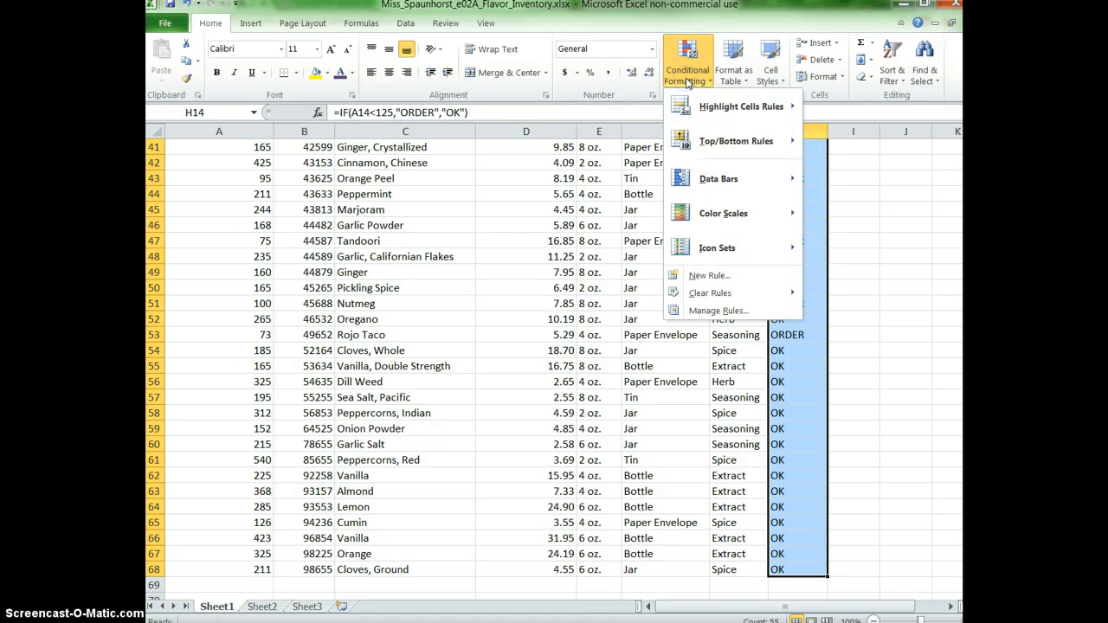
click(719, 111)
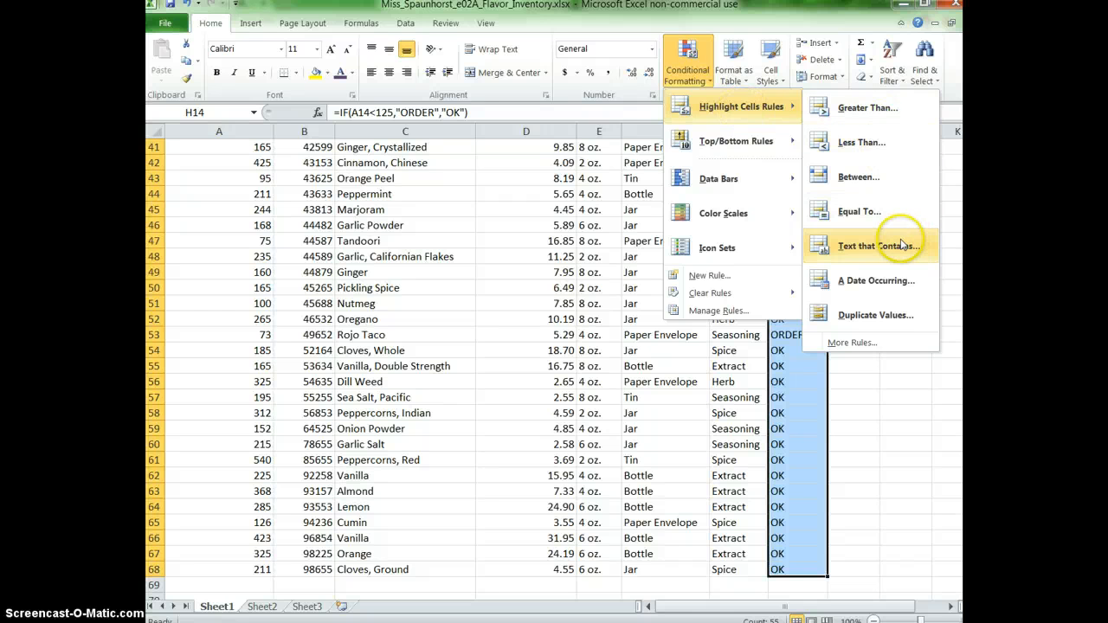
click(871, 212)
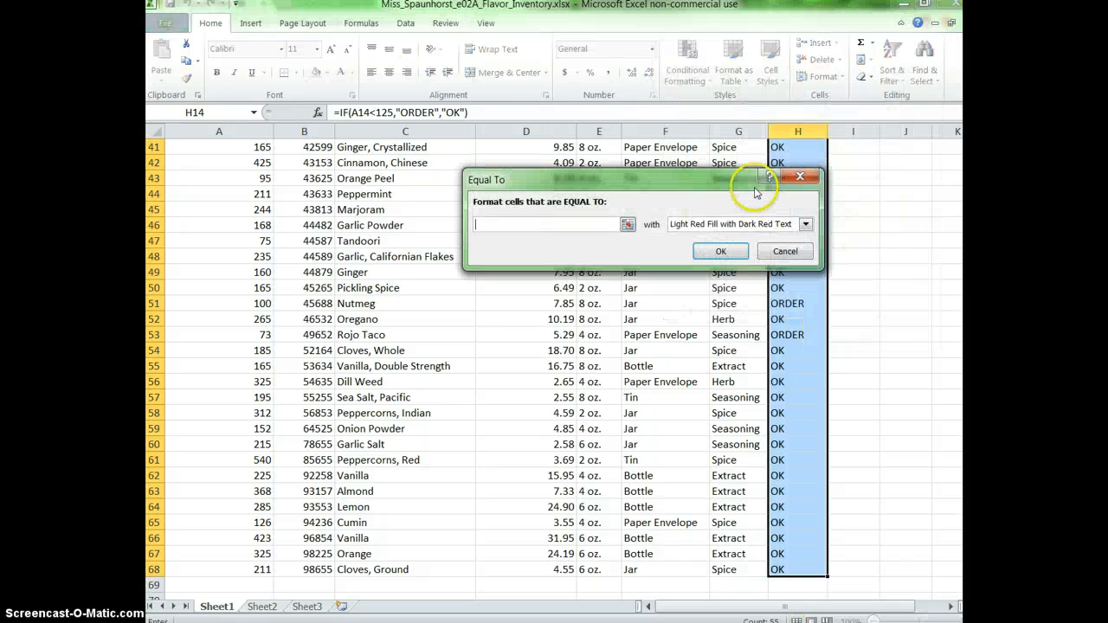
click(800, 249)
Create a Text That Contains highlight rule for "ORDER" on the selected Stock Level cells, using a custom format.
click(712, 84)
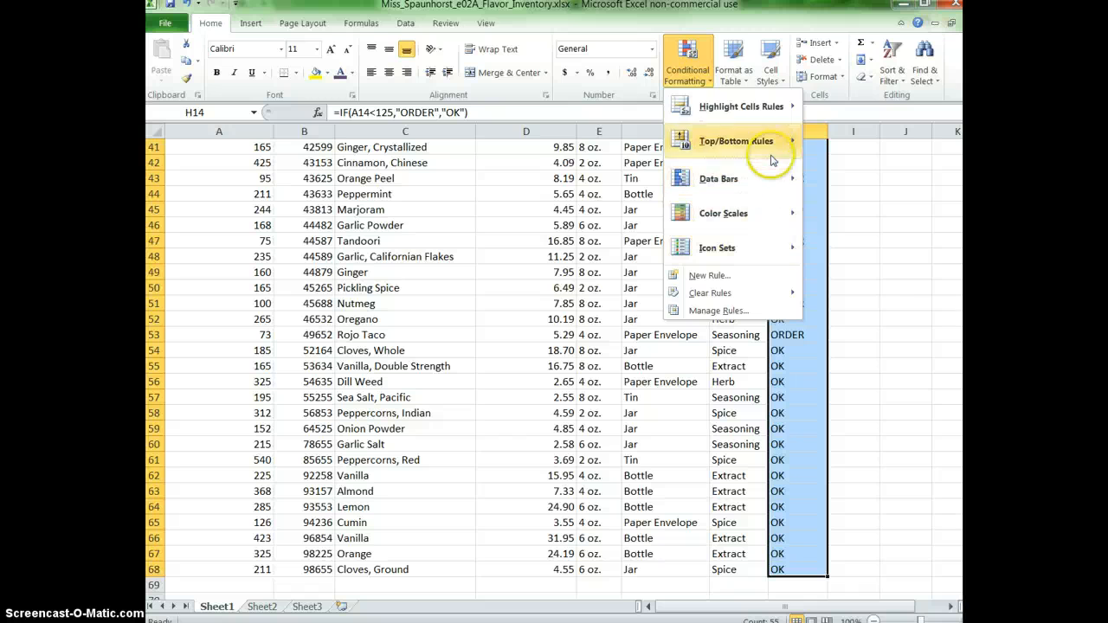
mouse_move(770, 106)
click(891, 244)
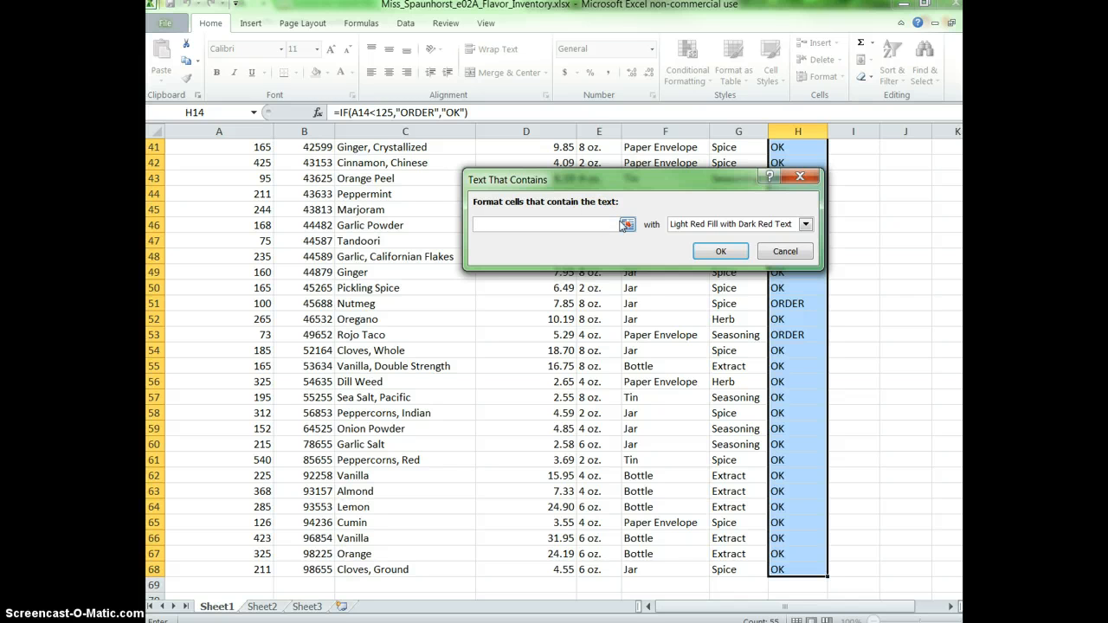
text(ORDER)
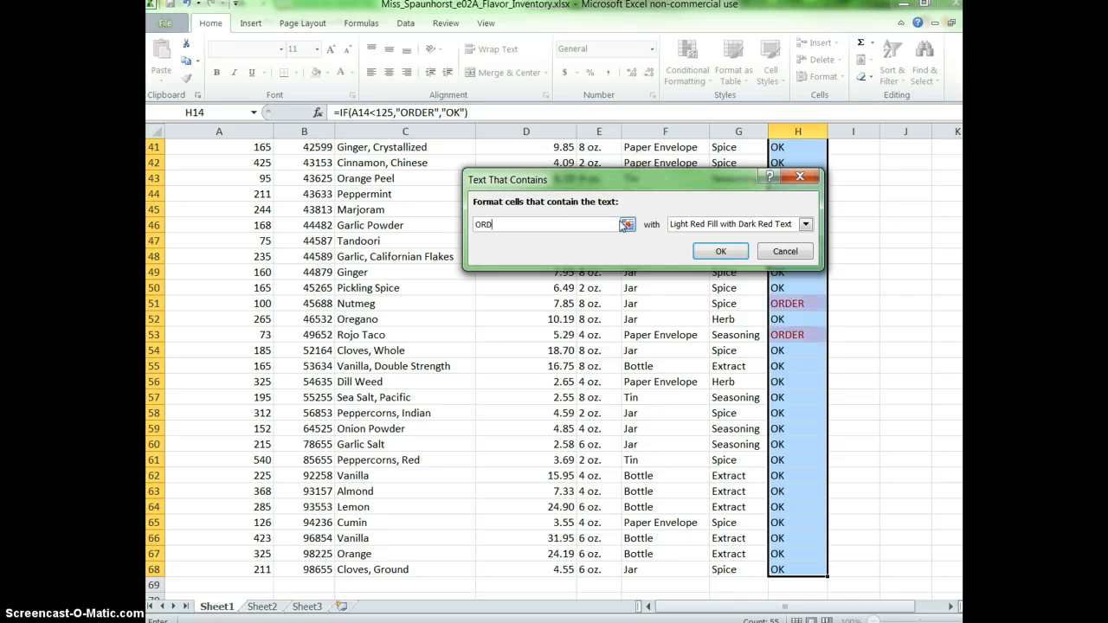
click(776, 227)
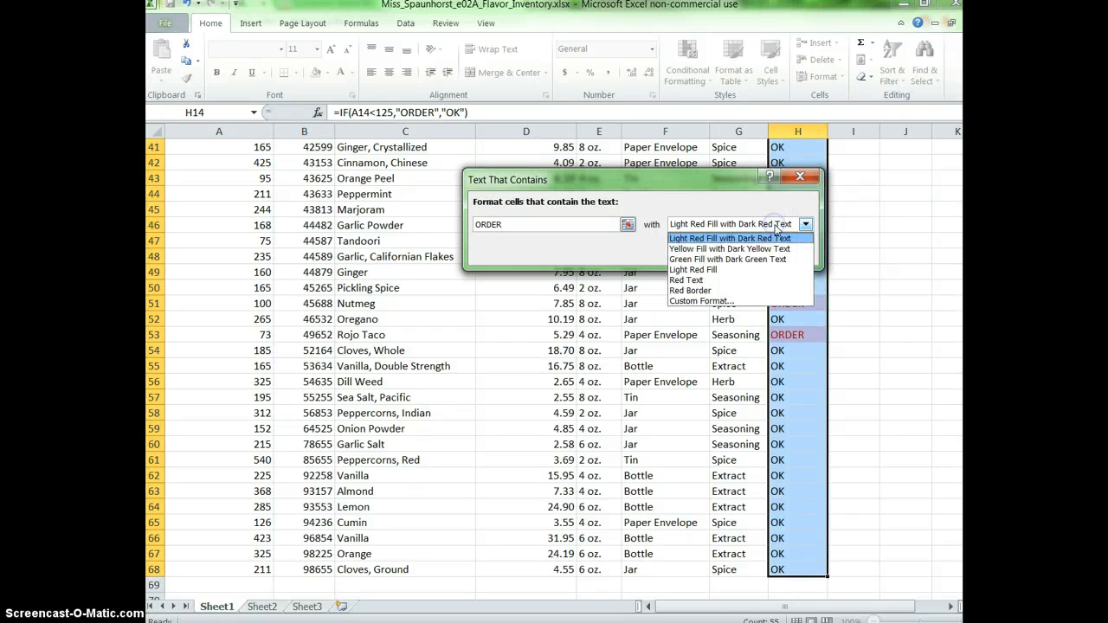
click(708, 301)
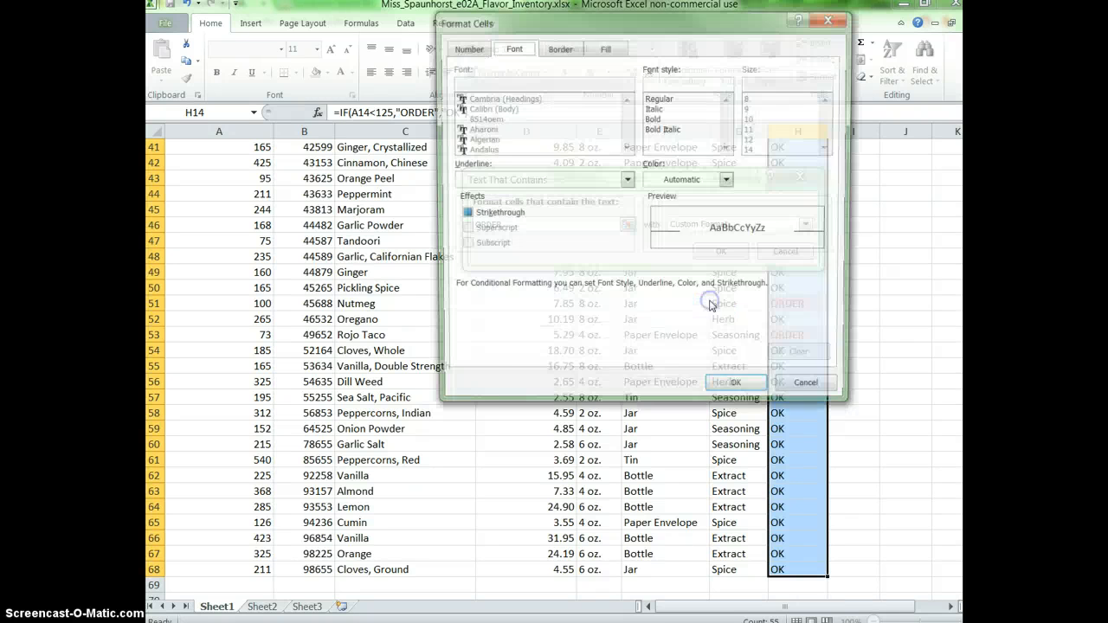
Set the custom format's font style to Italic and its font color to dark orange.
click(745, 113)
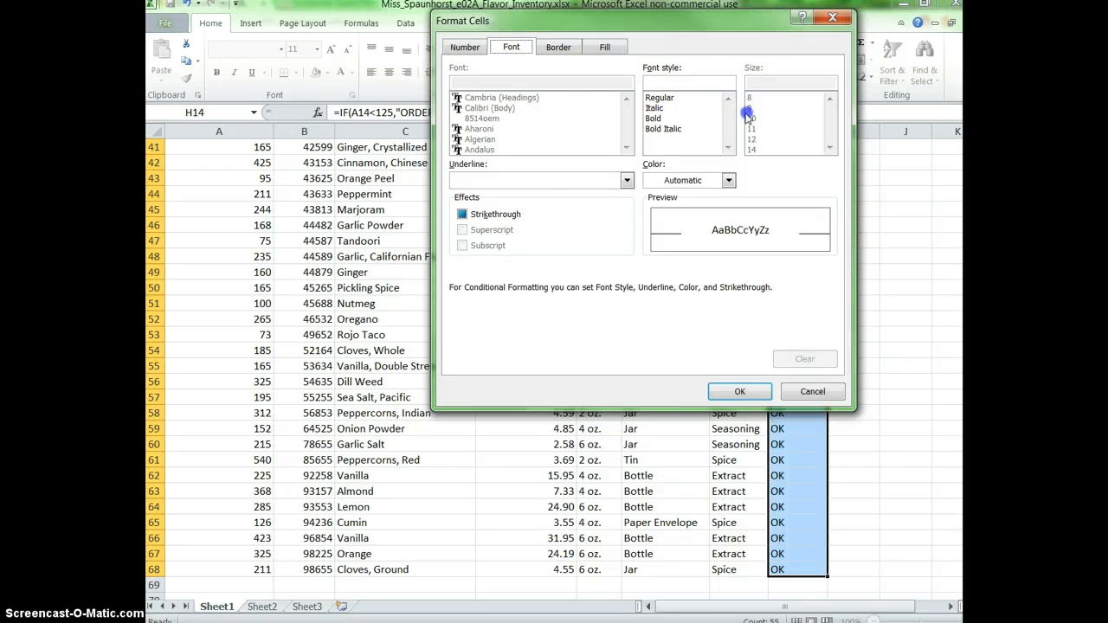
click(672, 109)
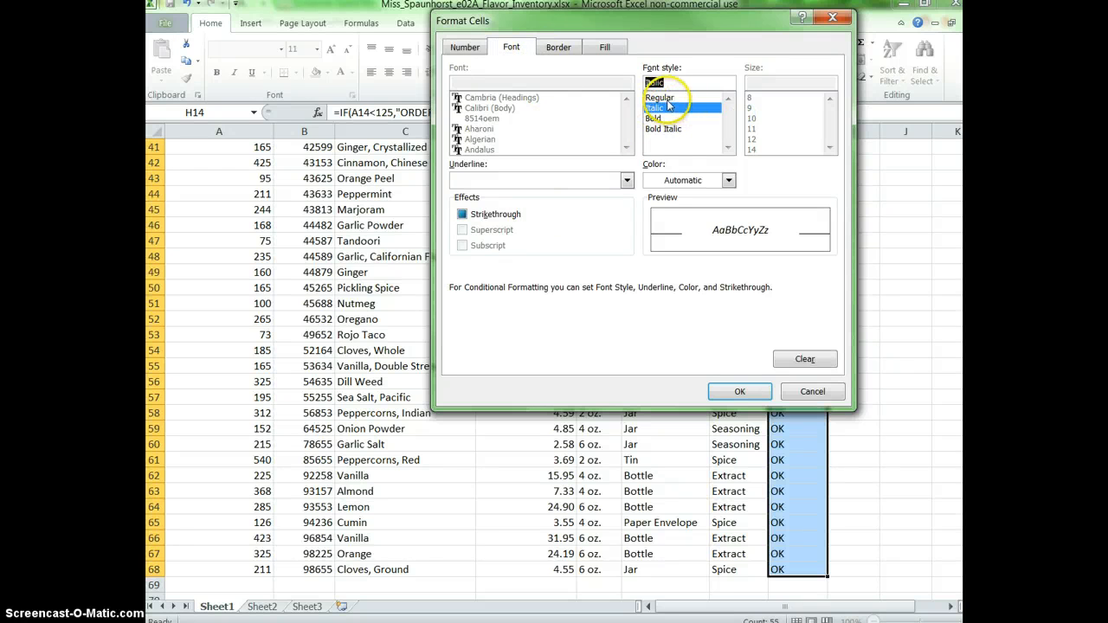
click(729, 180)
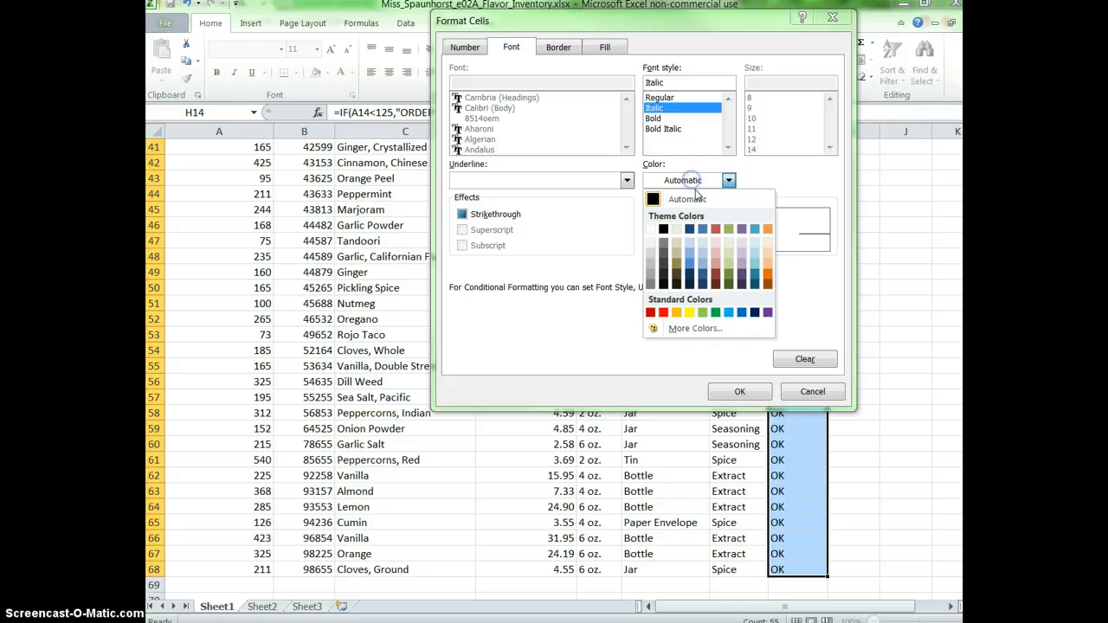
click(767, 273)
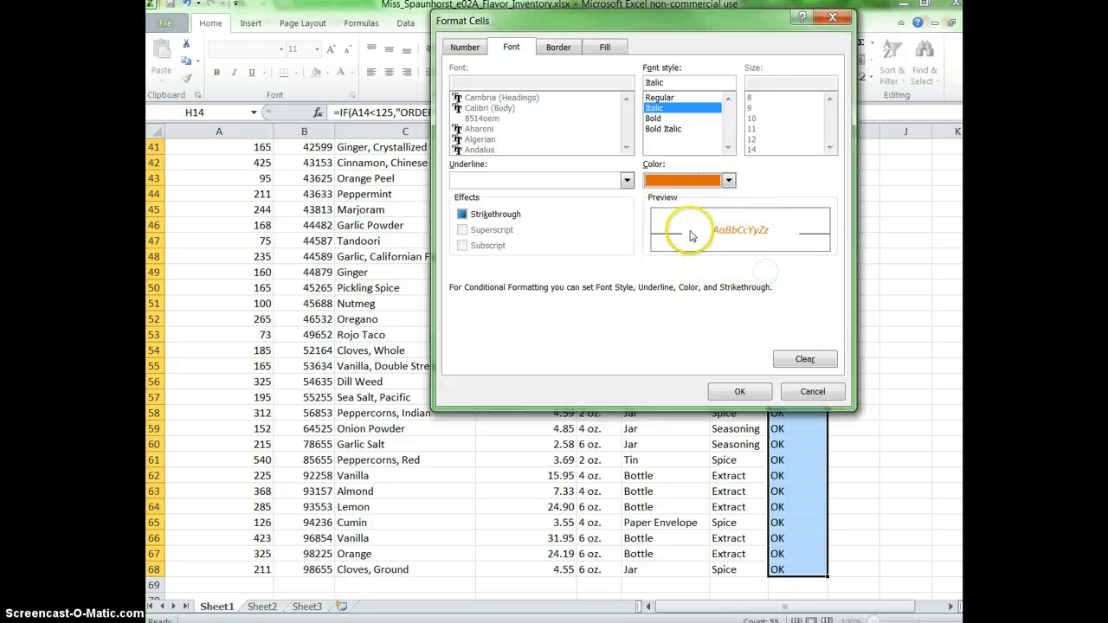
Give the custom format a light aqua background fill and apply the rule to the Stock Level cells.
click(603, 47)
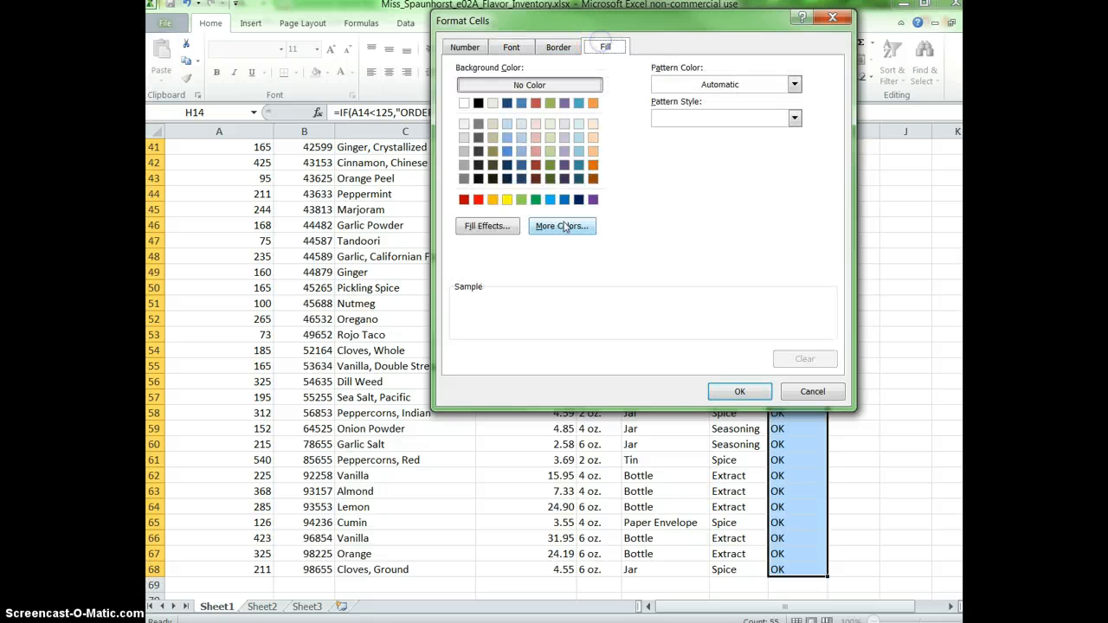
click(580, 151)
click(580, 140)
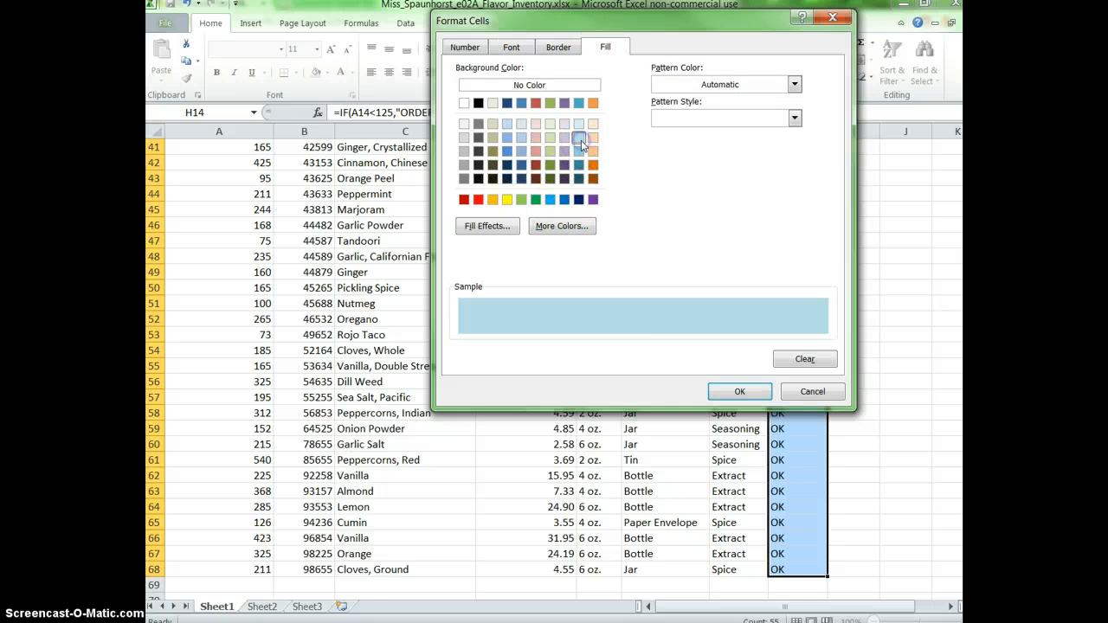
click(759, 394)
click(721, 251)
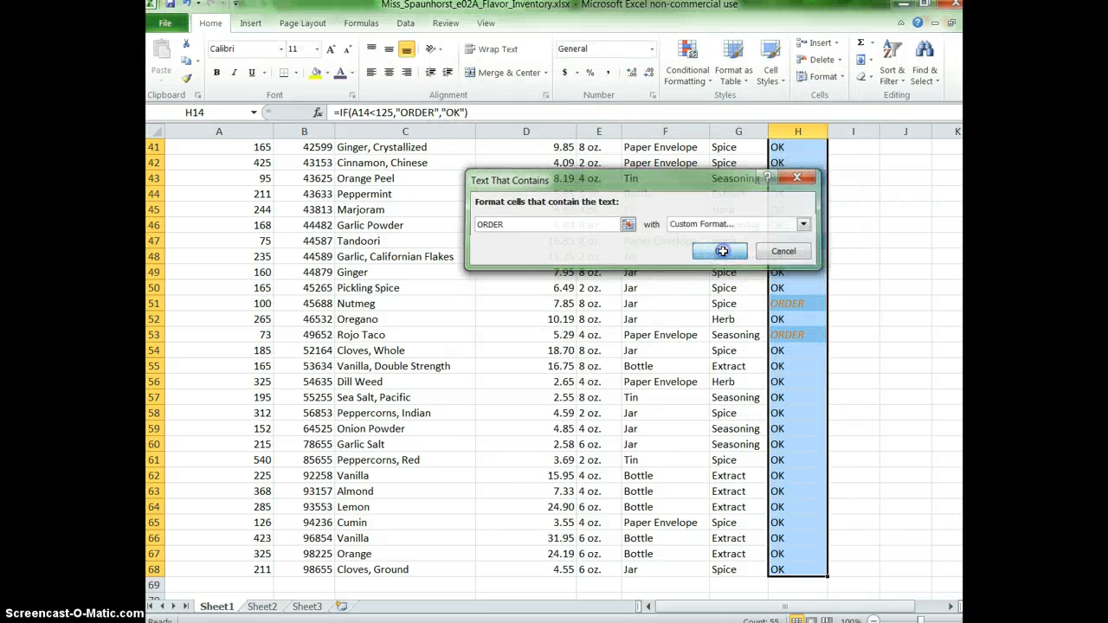
Deselect the range and review the ORDER highlighting throughout the Stock Level column.
scroll(821, 440, up, 1)
click(819, 425)
scroll(831, 424, up, 7)
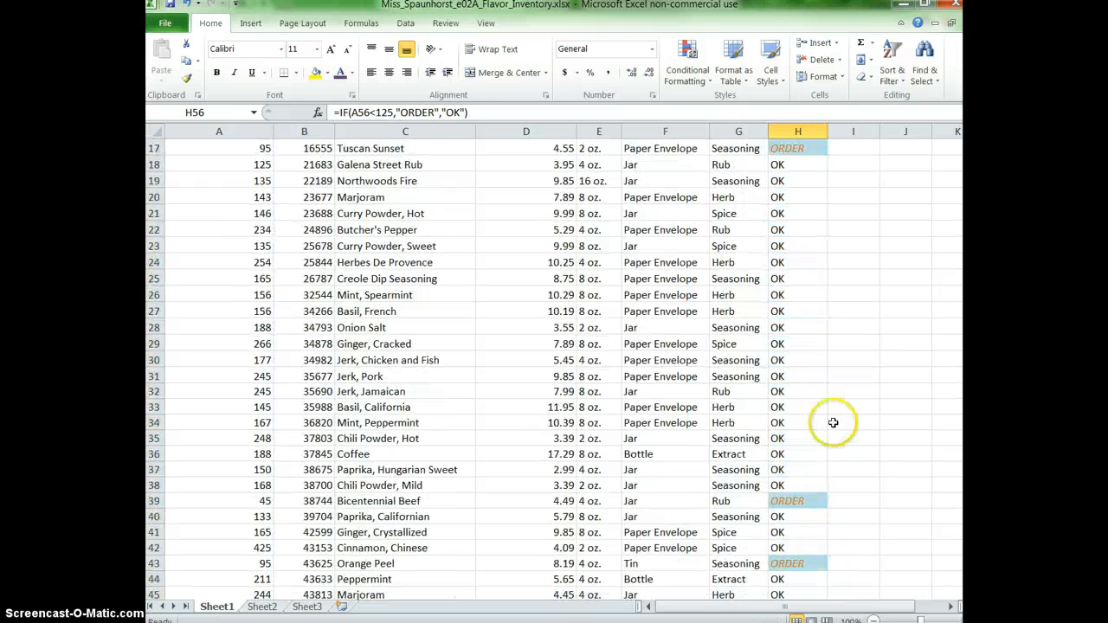
scroll(799, 358, up, 5)
scroll(798, 432, down, 5)
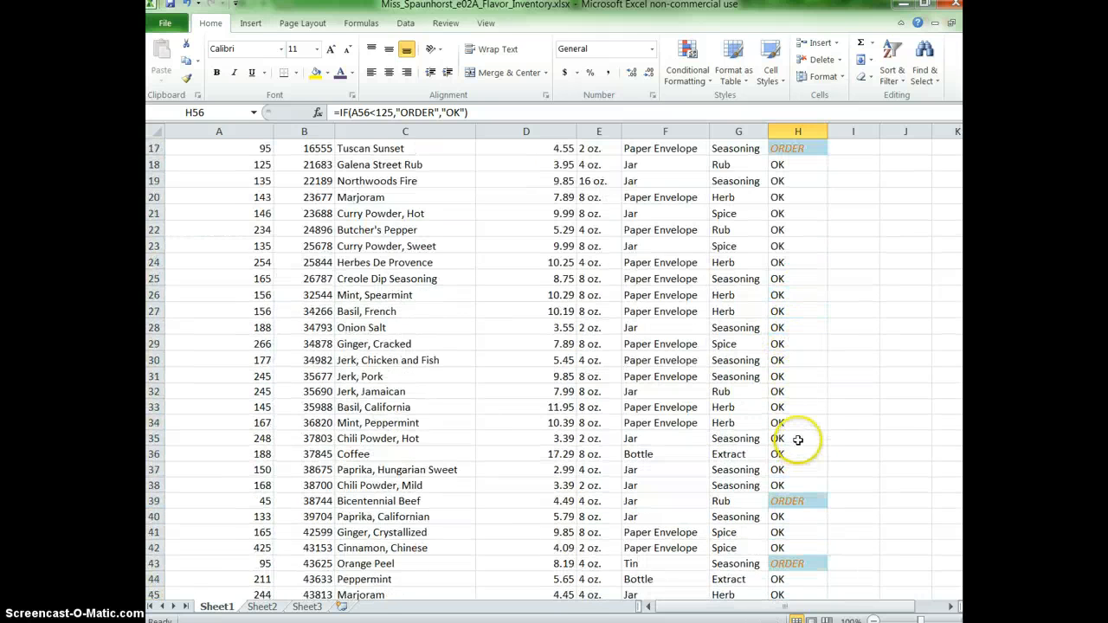
scroll(798, 440, down, 4)
scroll(823, 494, down, 1)
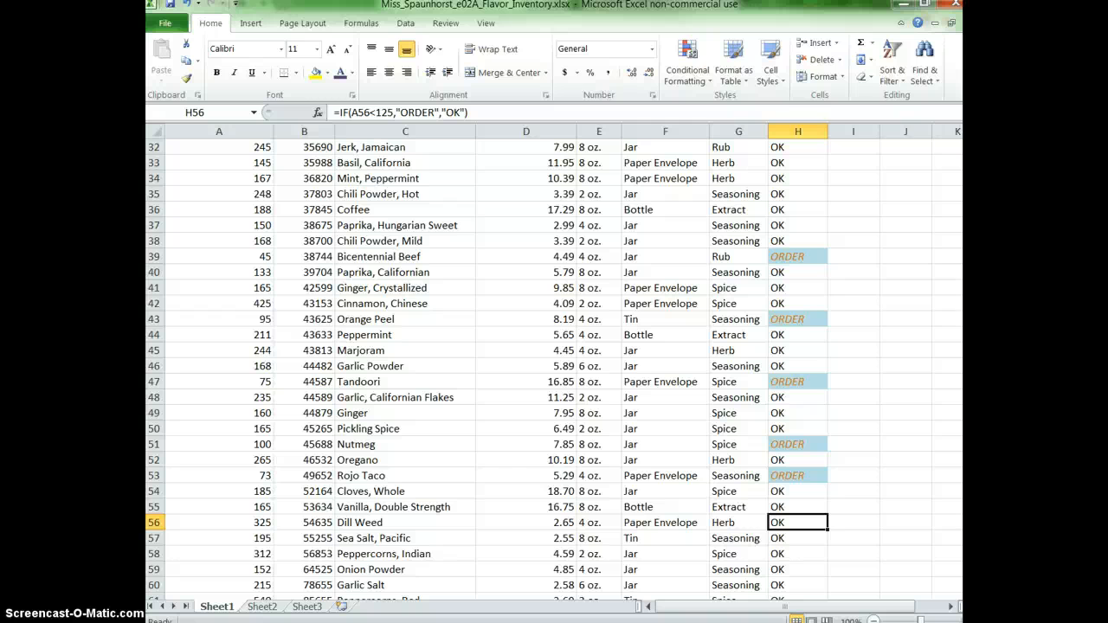
Inspect the Stock Level rule and its editing options in the Conditional Formatting Rules Manager, then close without changing anything.
click(689, 87)
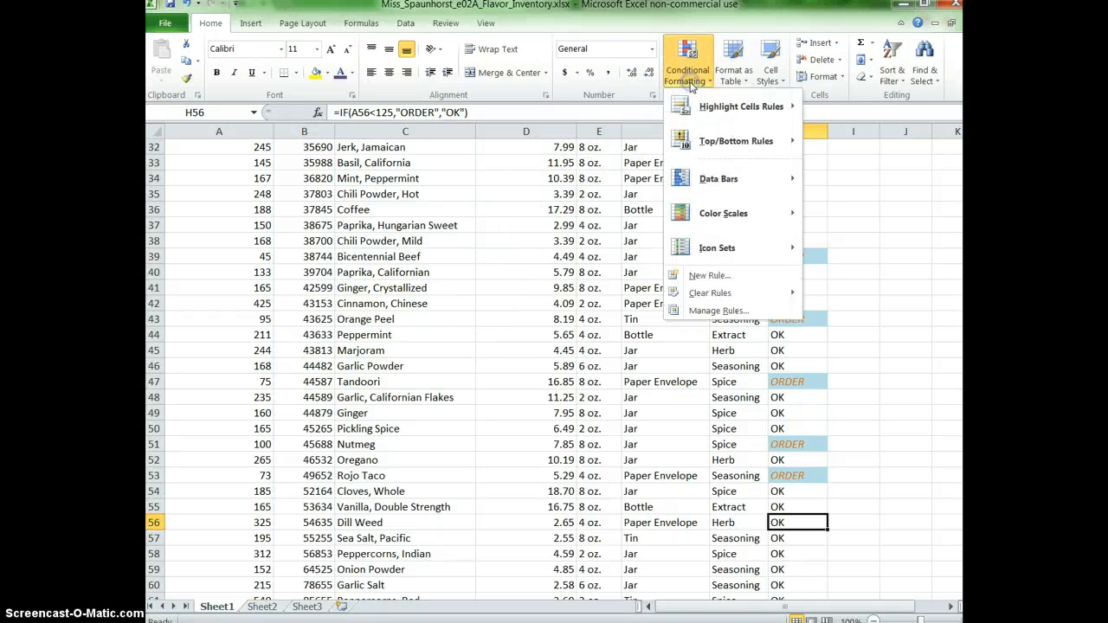
click(732, 313)
click(576, 199)
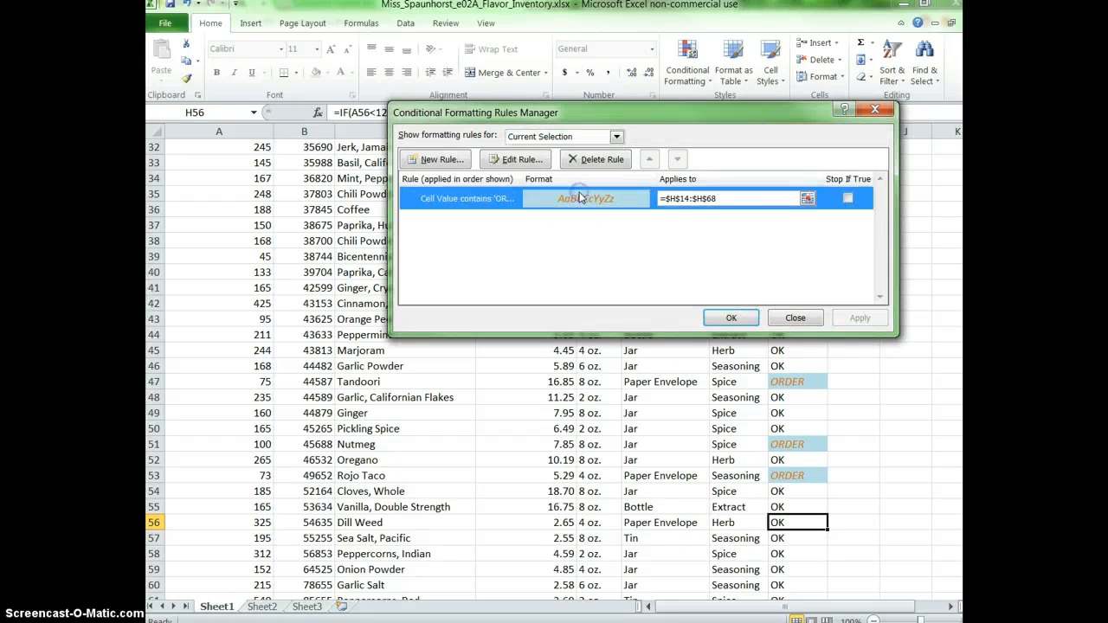
click(519, 161)
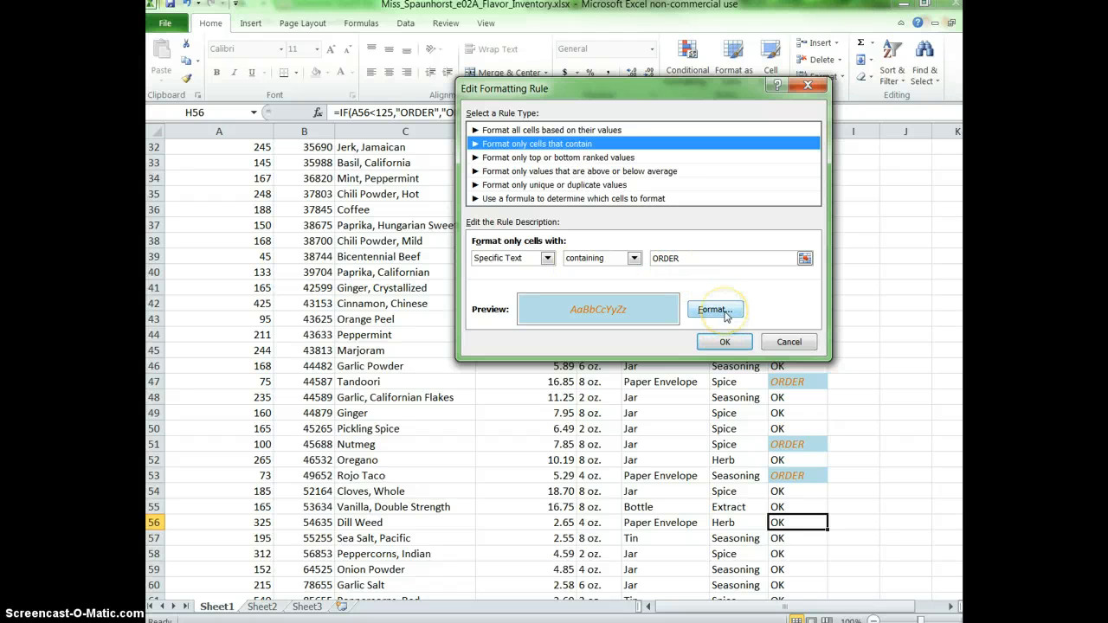
click(787, 340)
click(795, 318)
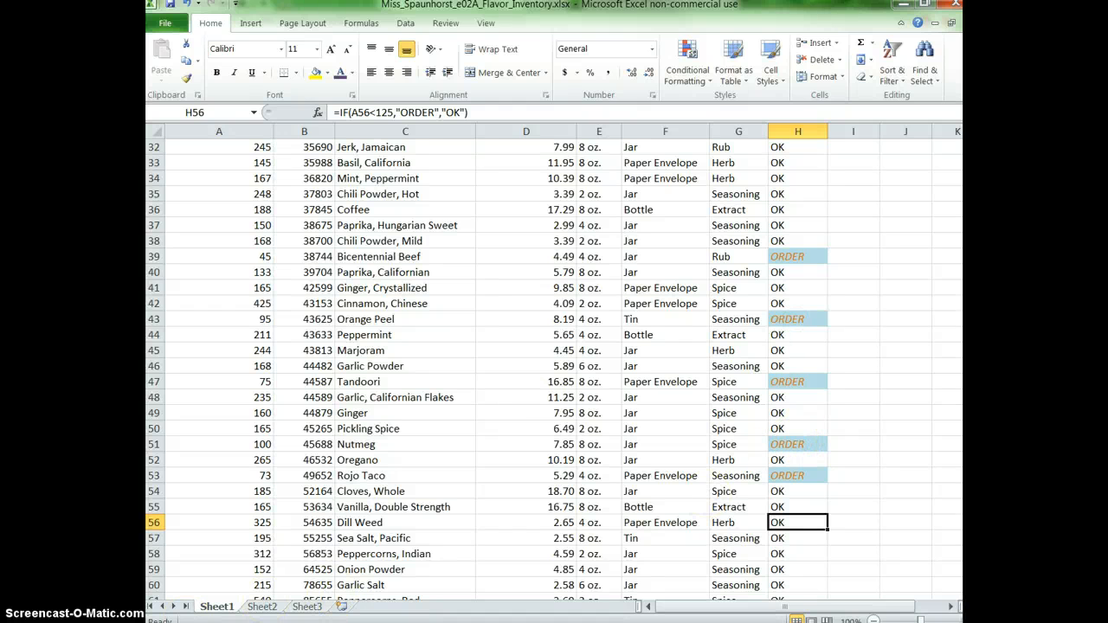
Apply pink gradient-fill data bars to the Quantity in Stock values in A14 through A68.
scroll(437, 425, up, 10)
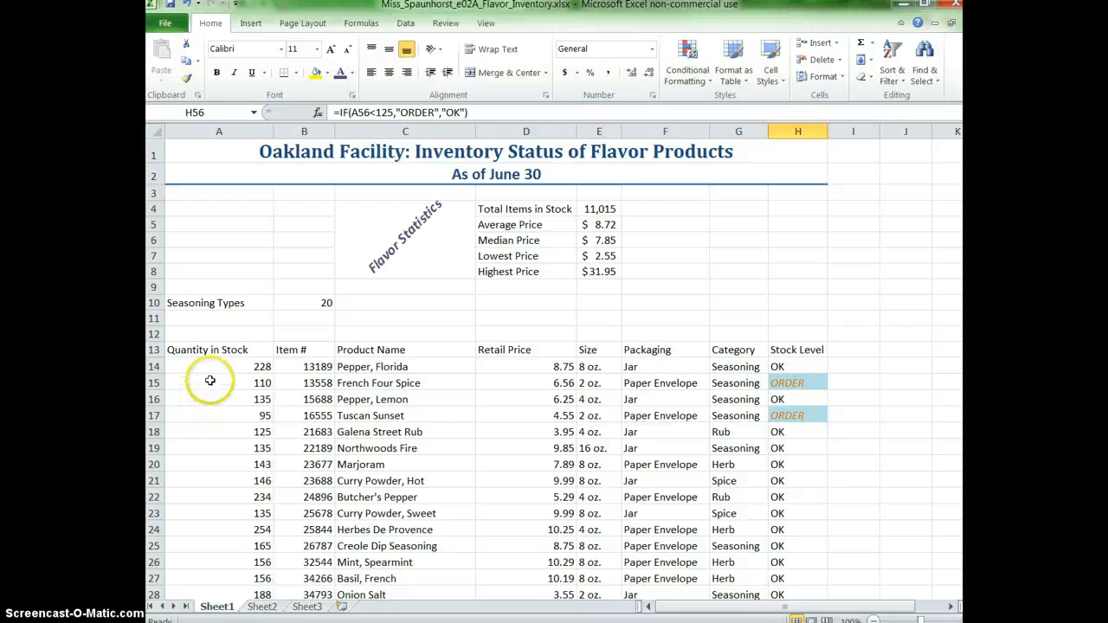
drag(211, 367, 244, 568)
scroll(438, 404, up, 12)
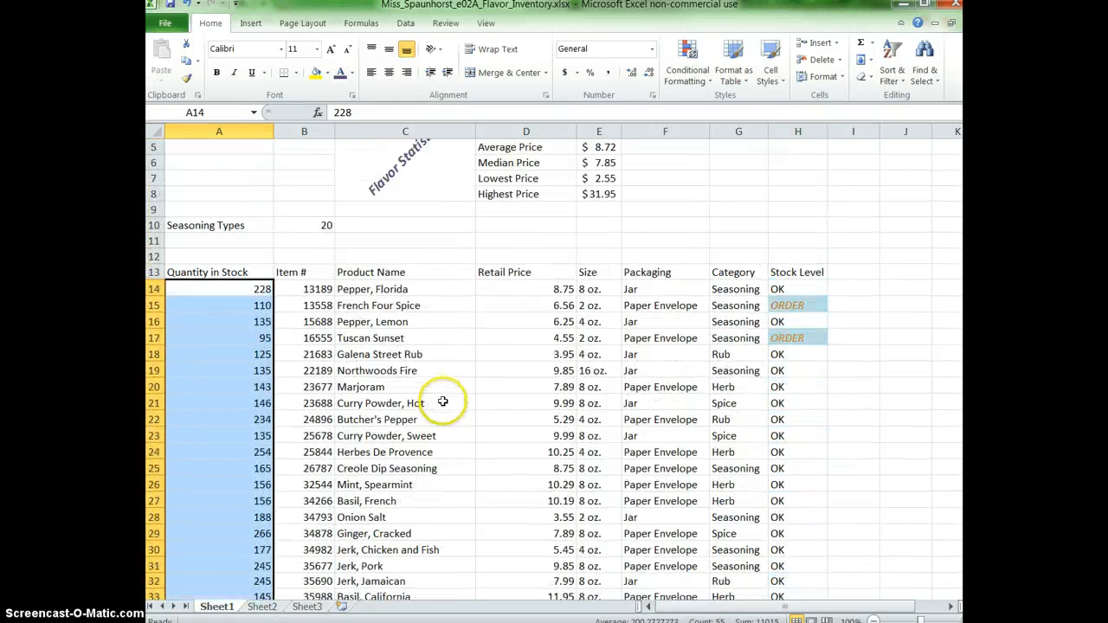
click(689, 68)
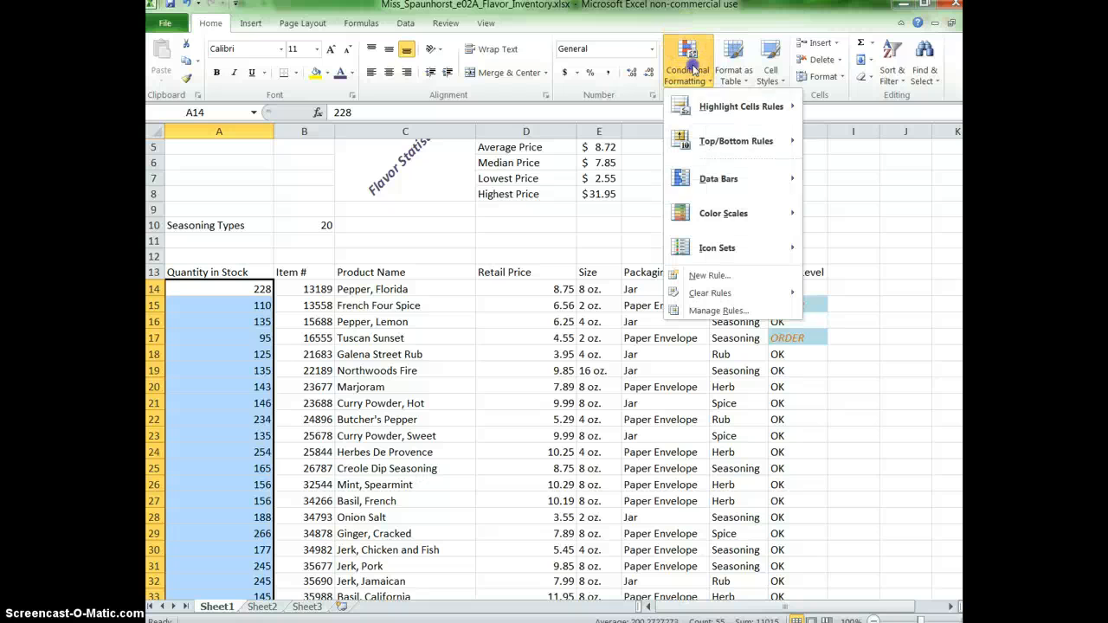
click(728, 195)
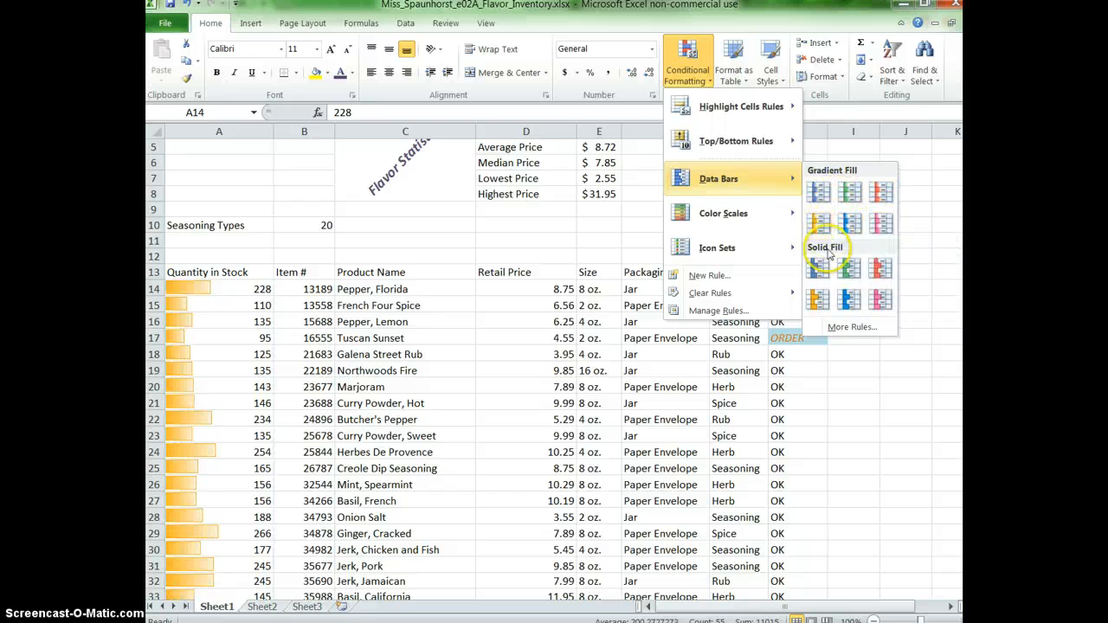
click(883, 228)
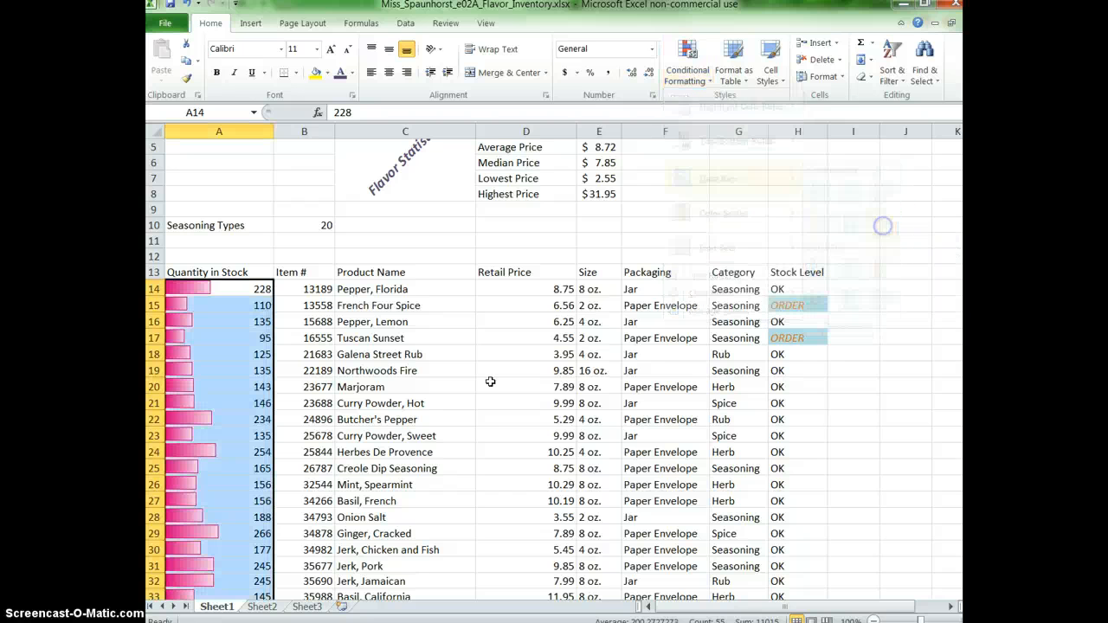
Deselect the range and compare the data bar lengths down the Quantity in Stock column.
click(235, 487)
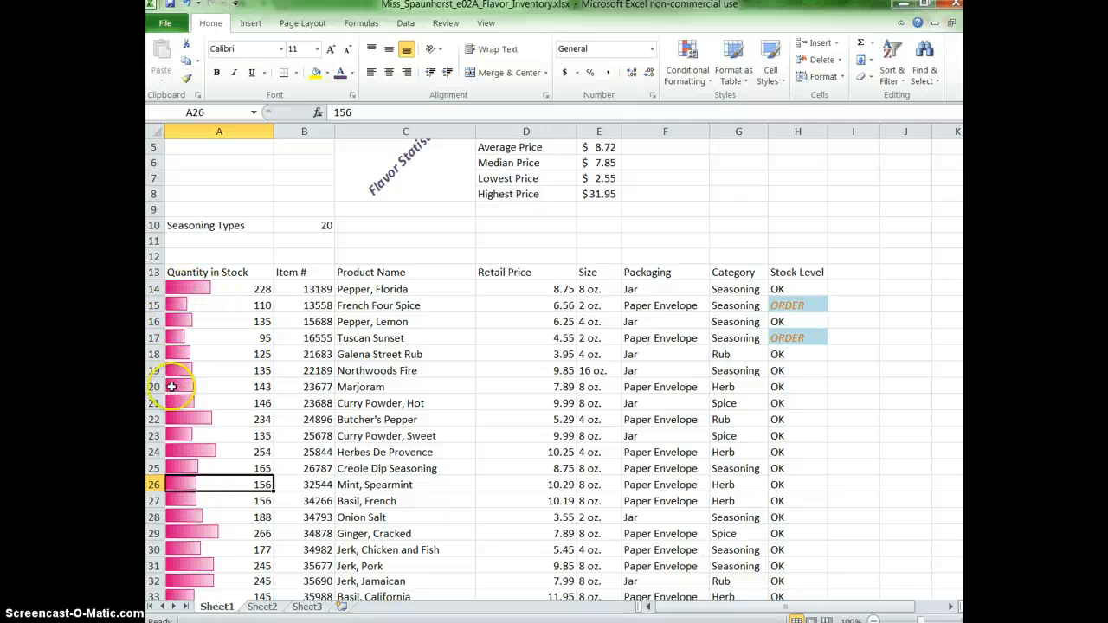
scroll(184, 392, down, 15)
scroll(186, 393, down, 1)
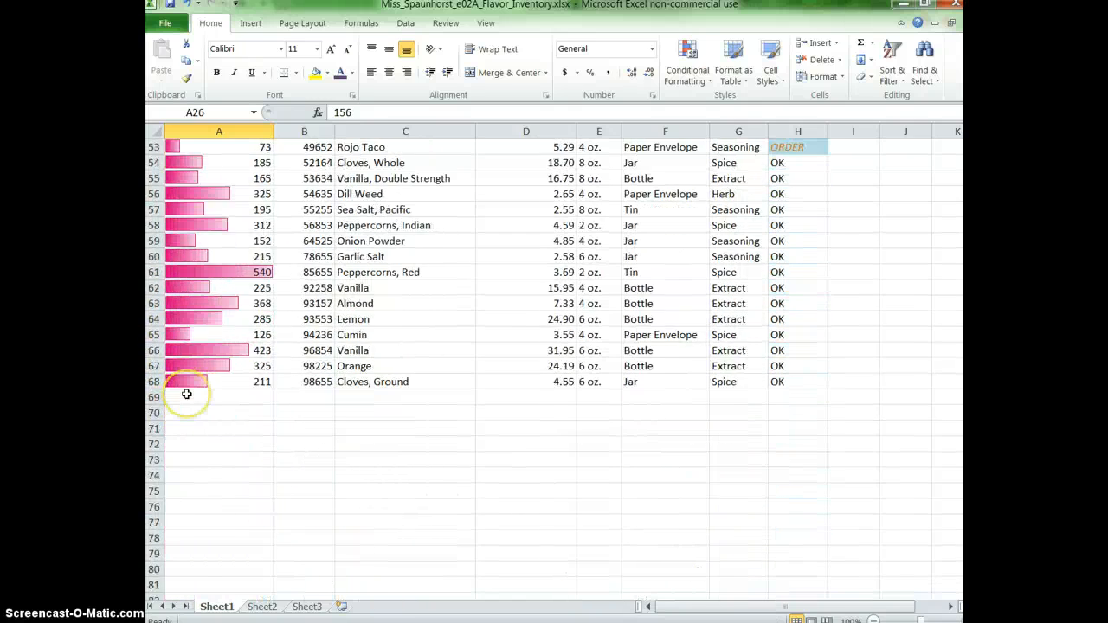
scroll(188, 394, up, 16)
scroll(190, 394, down, 13)
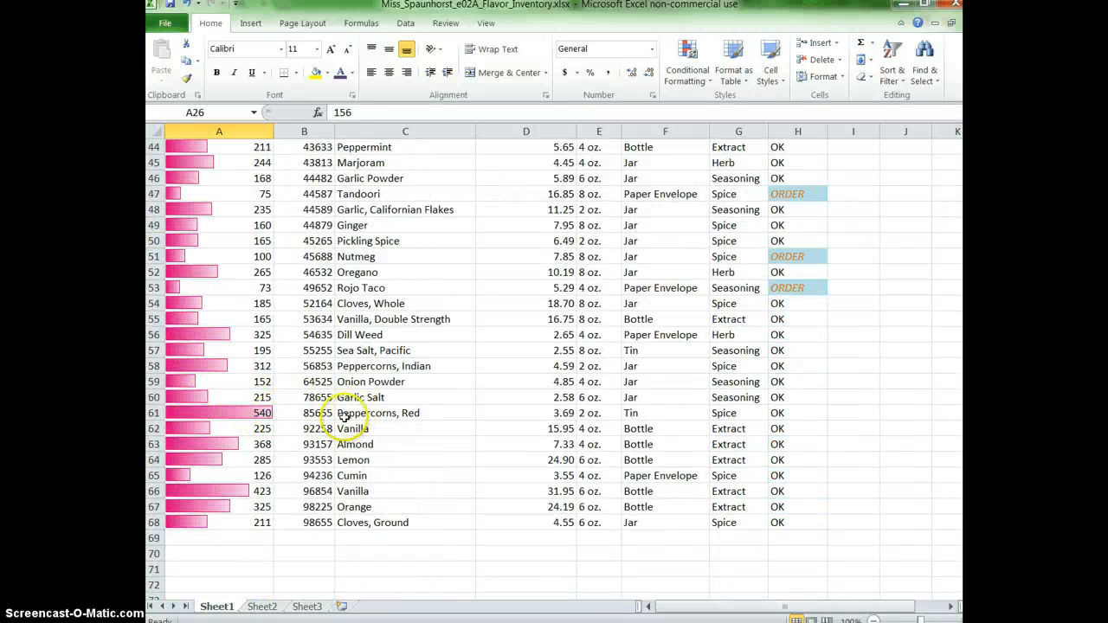
scroll(262, 476, up, 14)
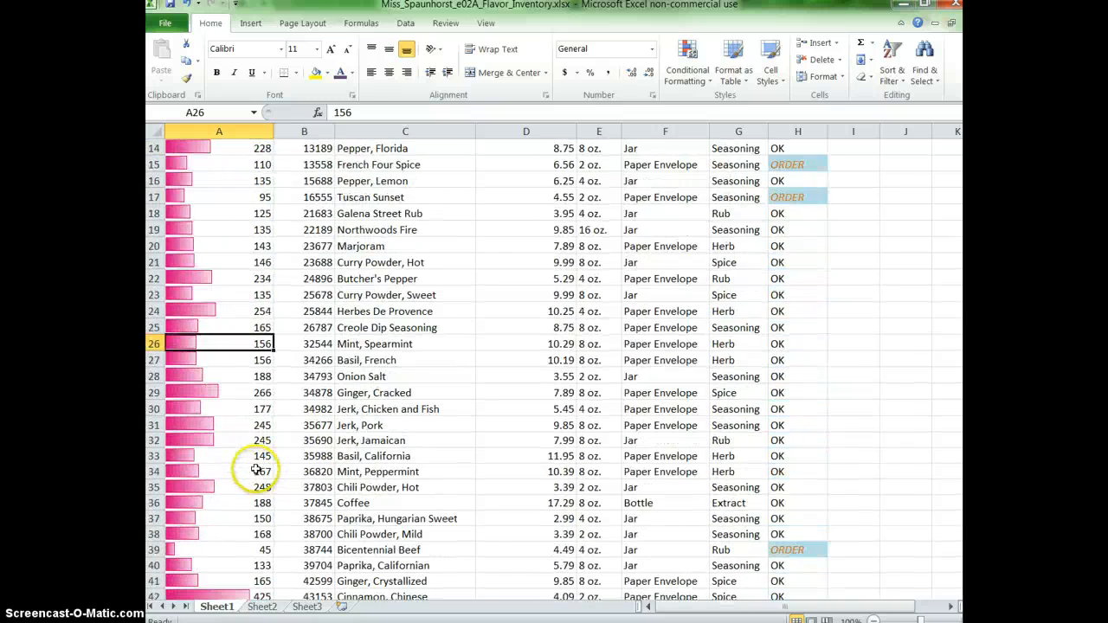
Replace every Paper Envelope entry in the sheet with Foil Packet and check the Packaging column.
scroll(277, 511, down, 15)
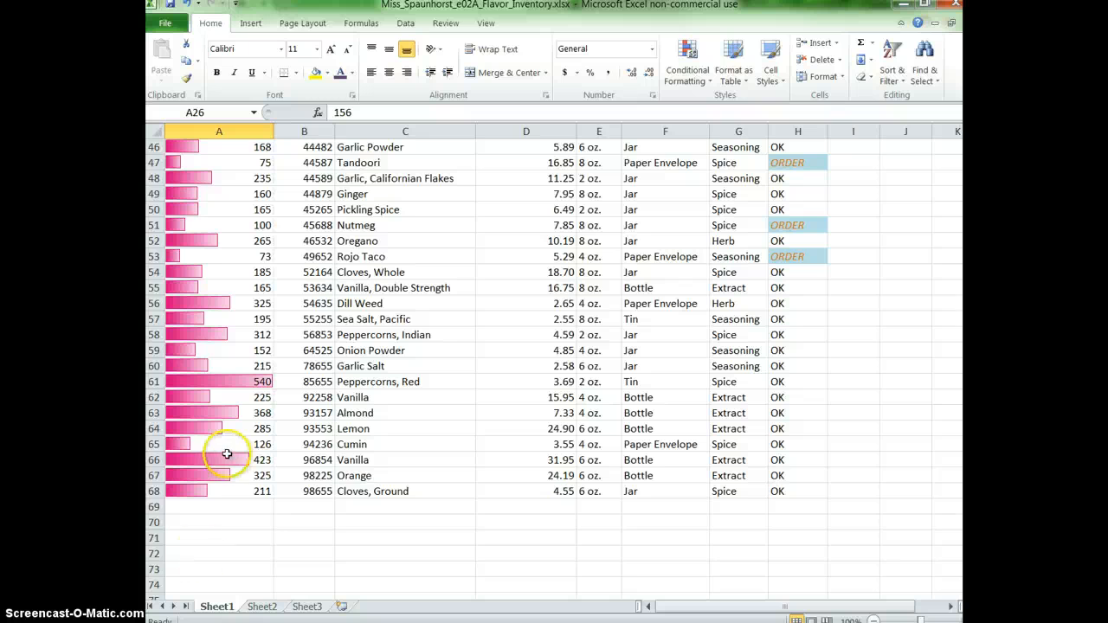
scroll(221, 454, up, 15)
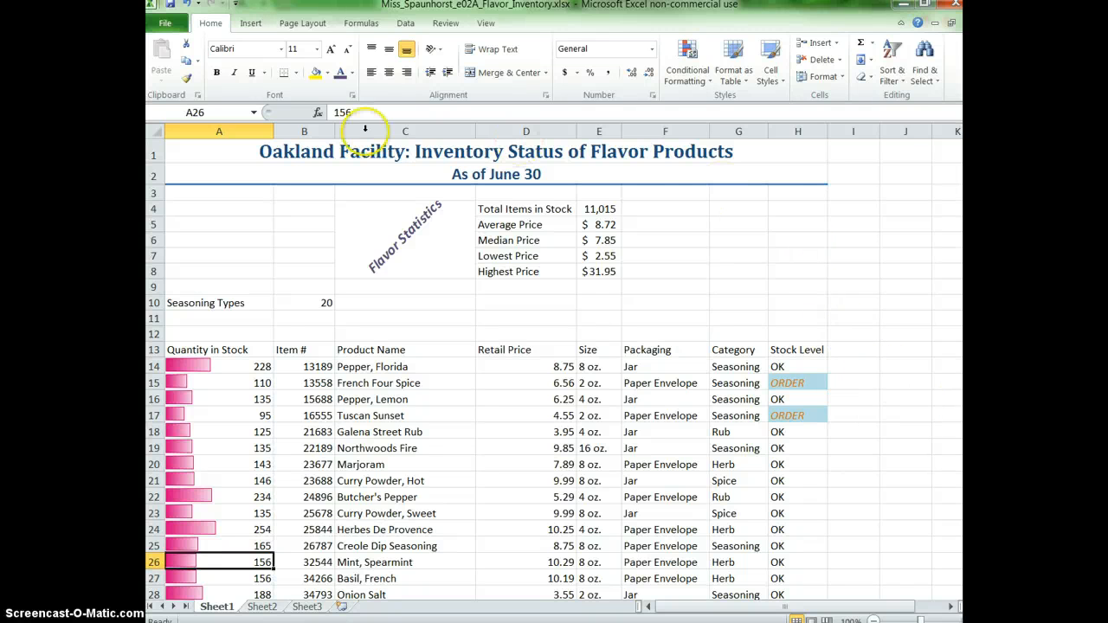
click(925, 80)
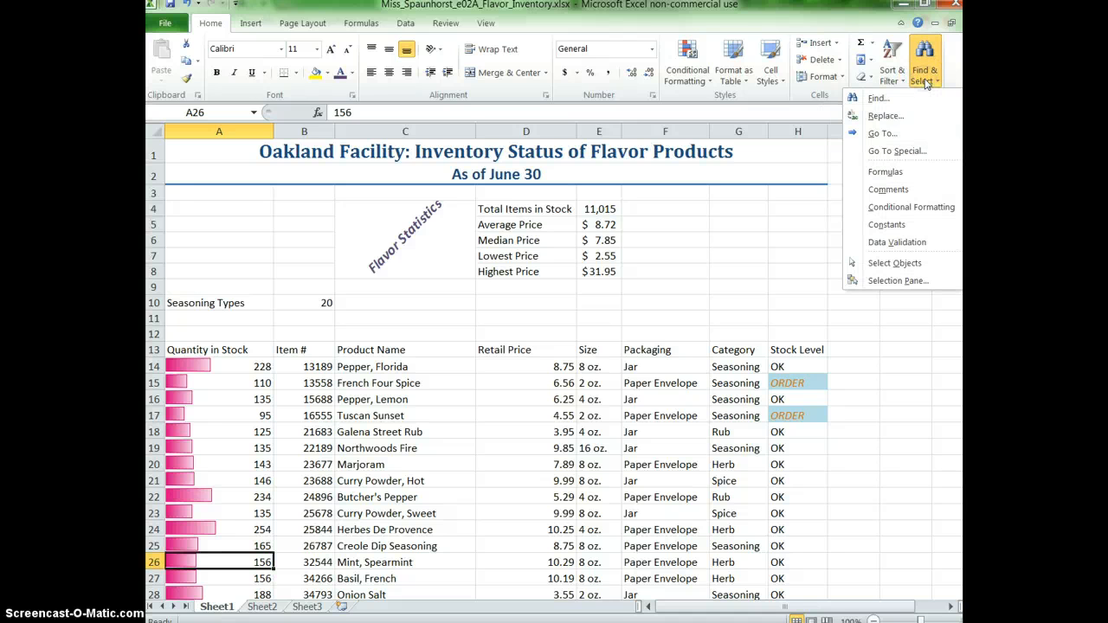
click(883, 116)
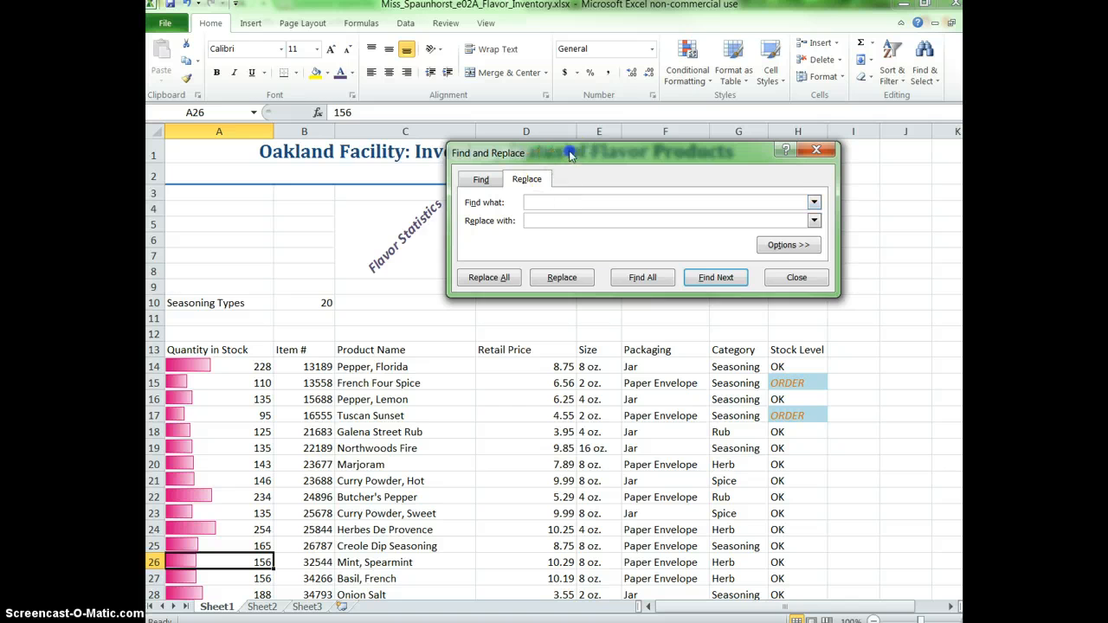
drag(569, 154, 475, 171)
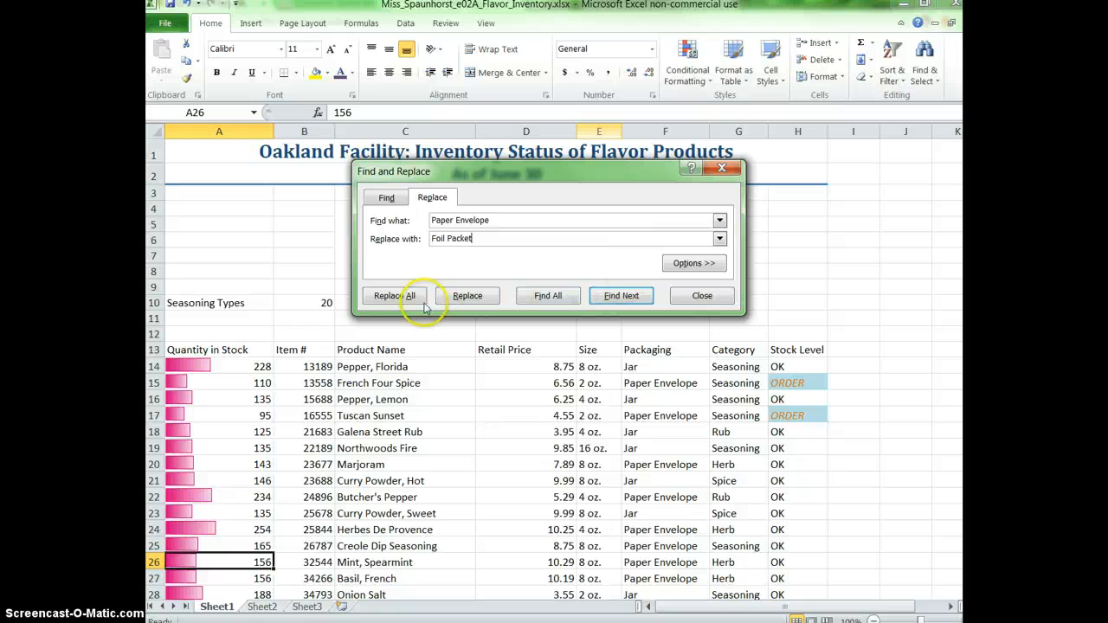
click(397, 297)
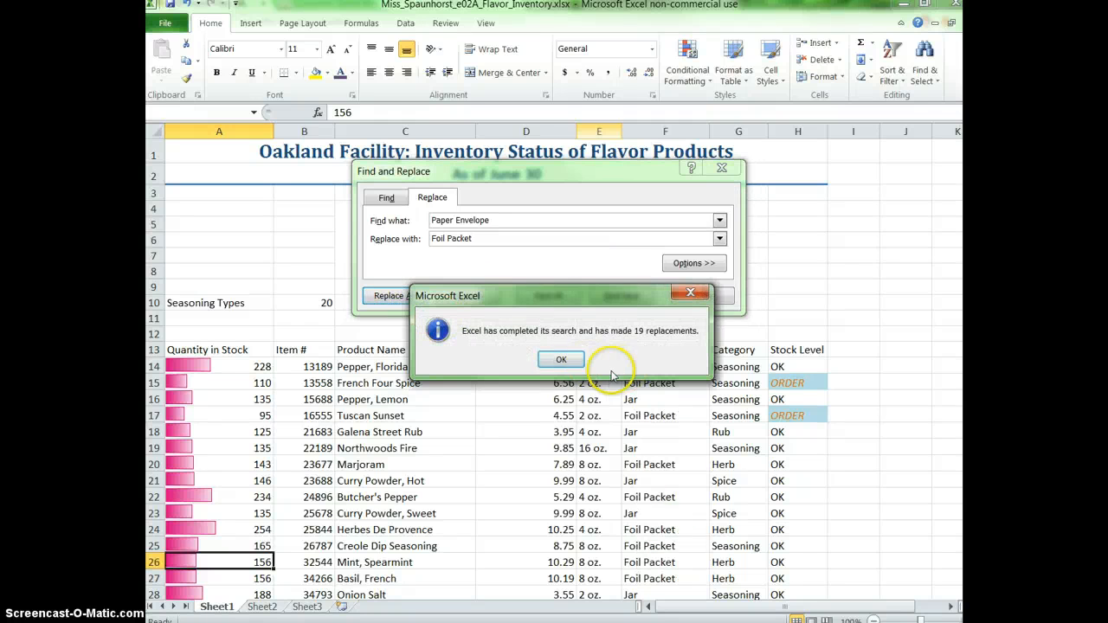
click(561, 359)
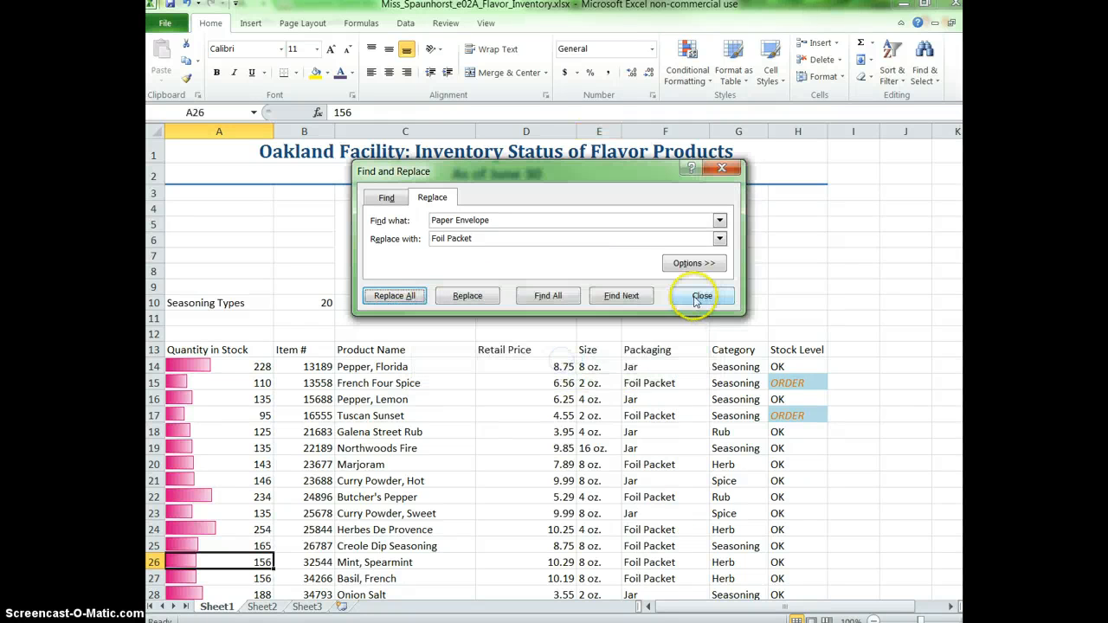
click(708, 296)
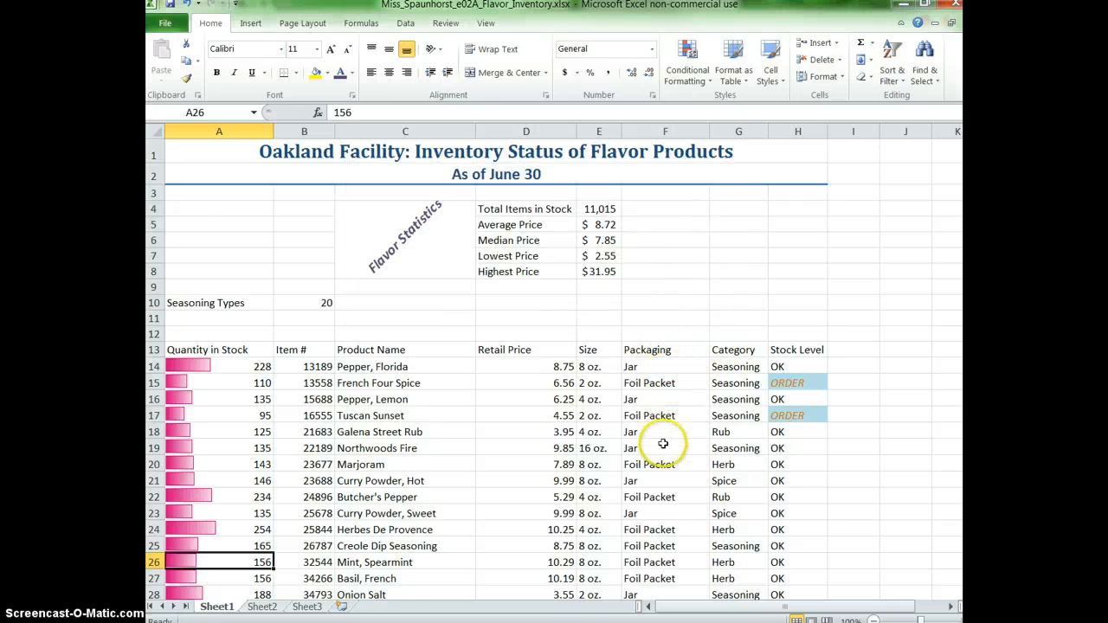
scroll(666, 504, down, 16)
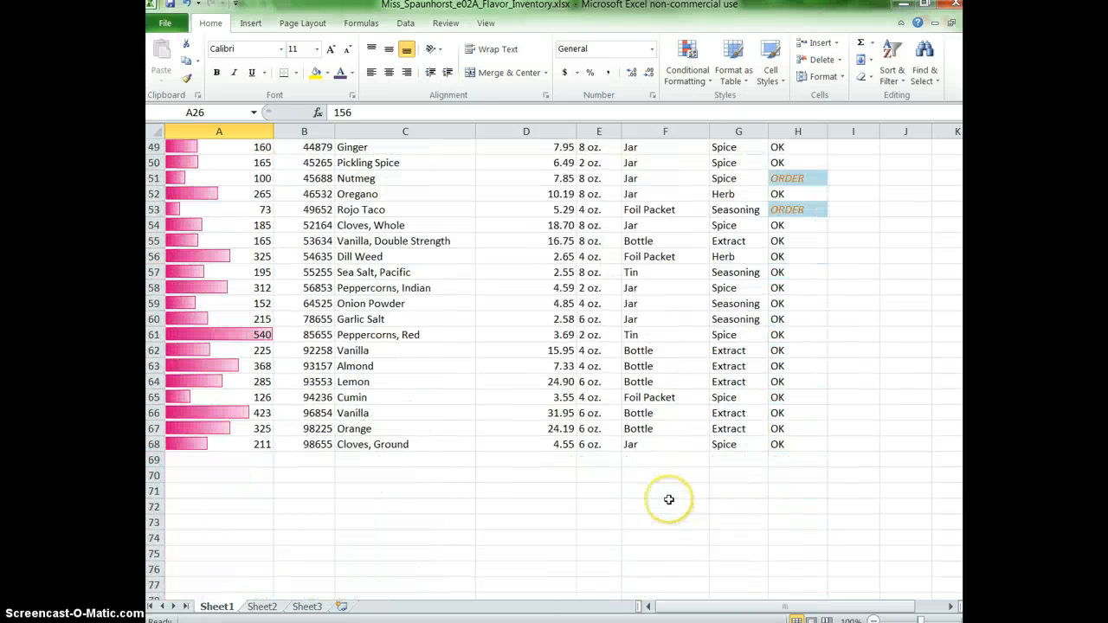
scroll(668, 499, up, 11)
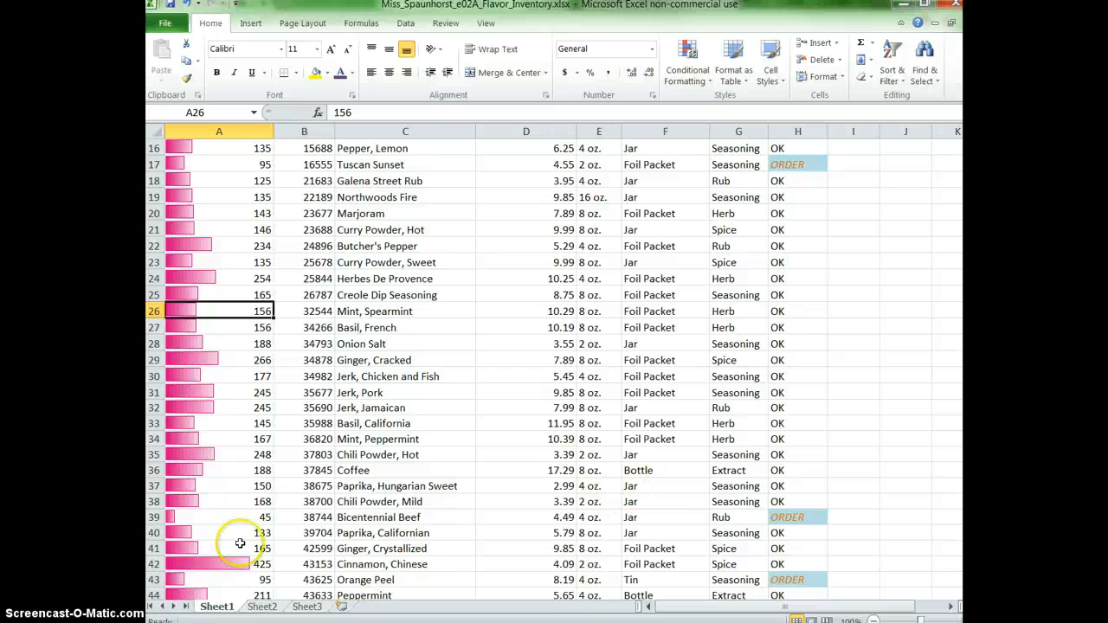
Convert the inventory data in A13:H68 into a table with headers.
key(Up)
key(Up)
key(Up)
key(Up)
key(Up)
key(Up)
key(Up)
key(Up)
key(Up)
key(Up)
key(Up)
key(Up)
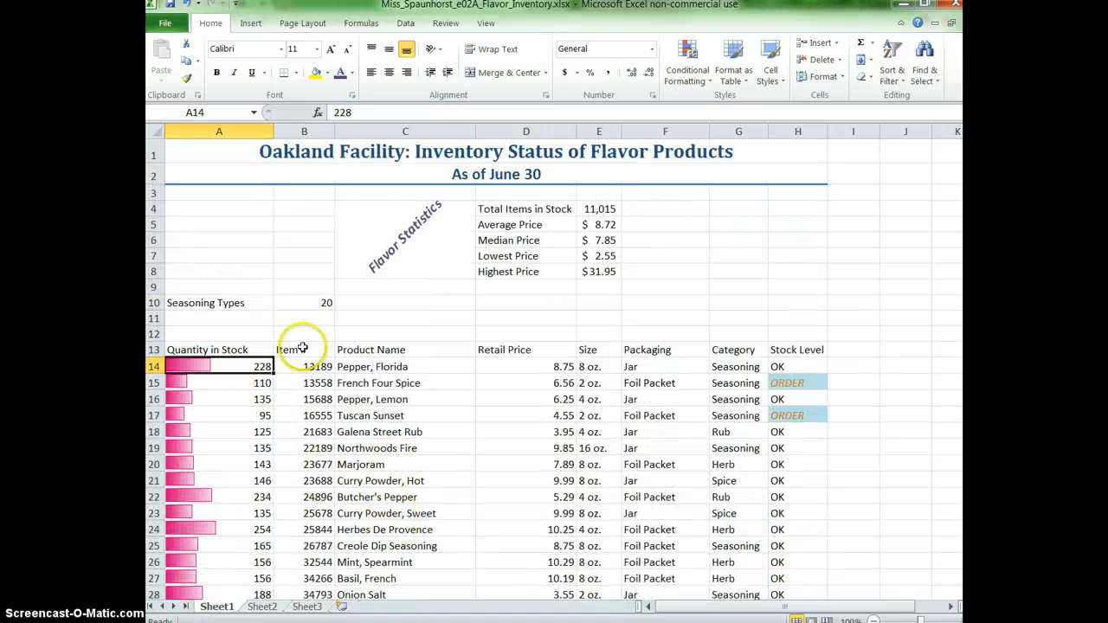
click(409, 399)
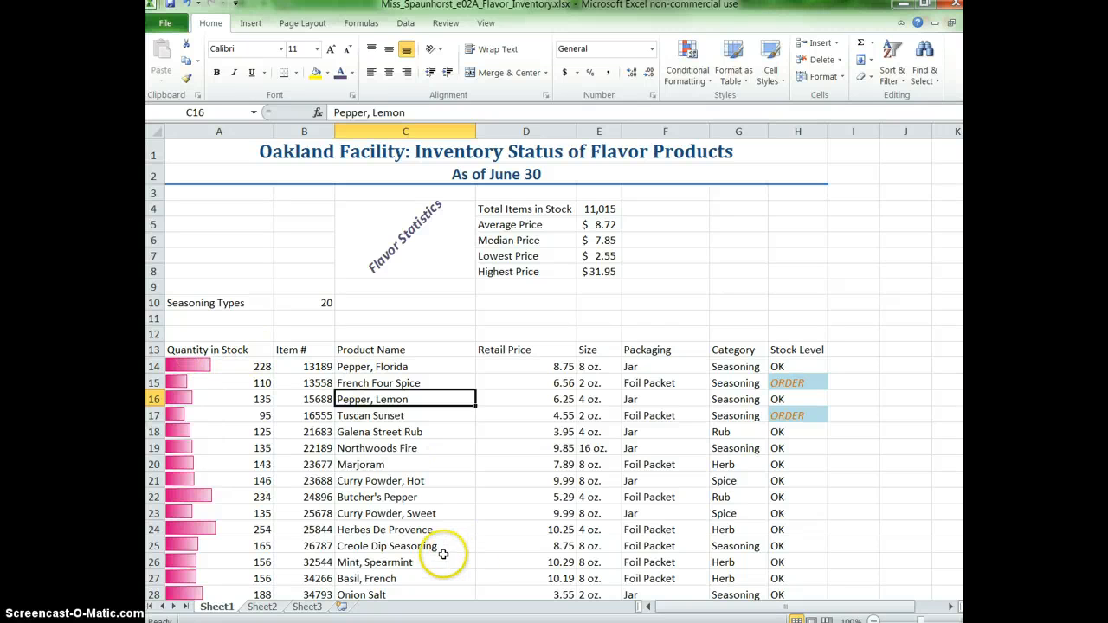
click(259, 24)
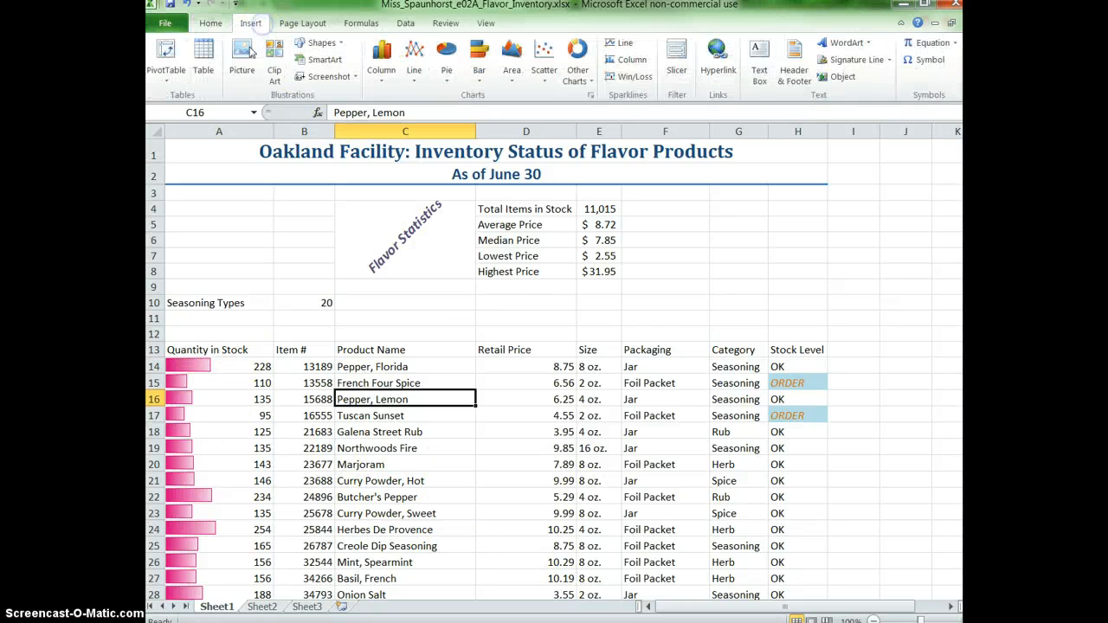
click(207, 68)
scroll(481, 233, up, 2)
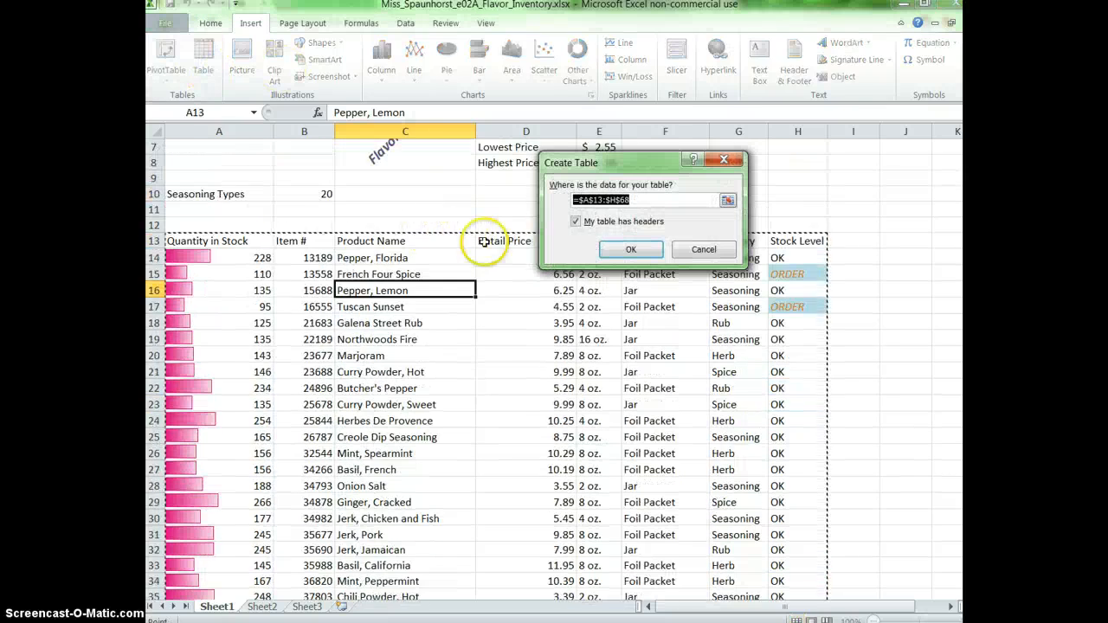
scroll(234, 254, down, 14)
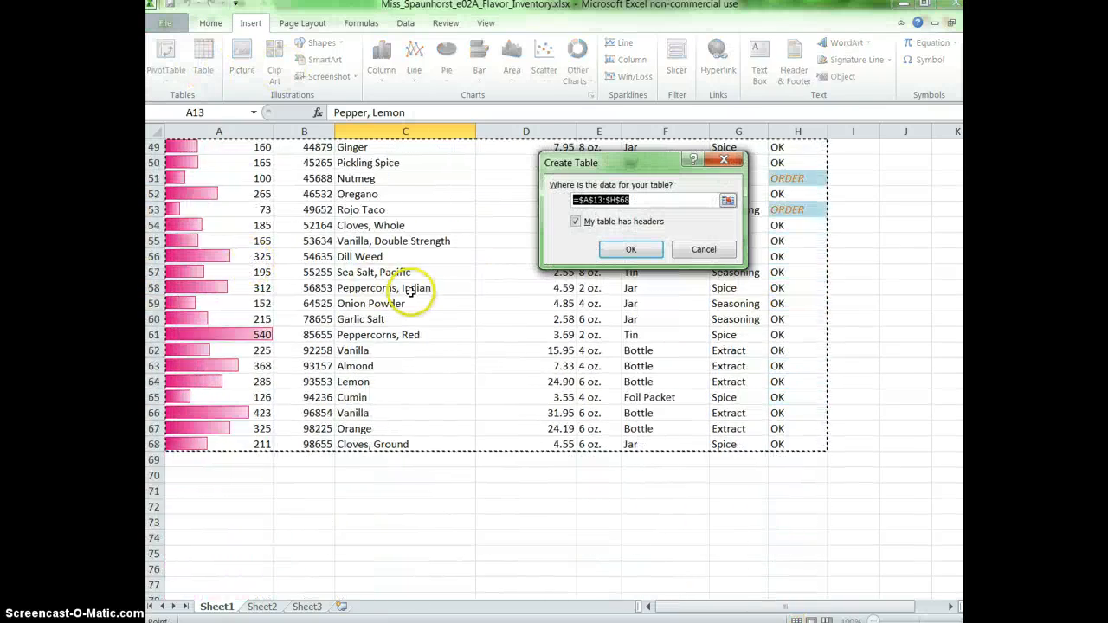
scroll(507, 265, up, 14)
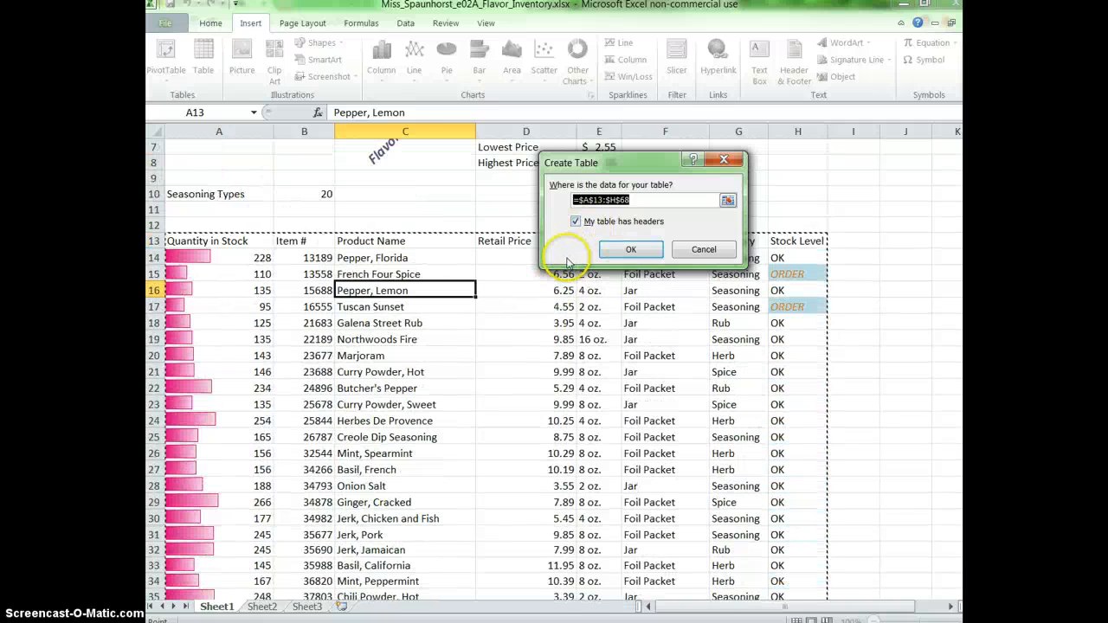
click(630, 249)
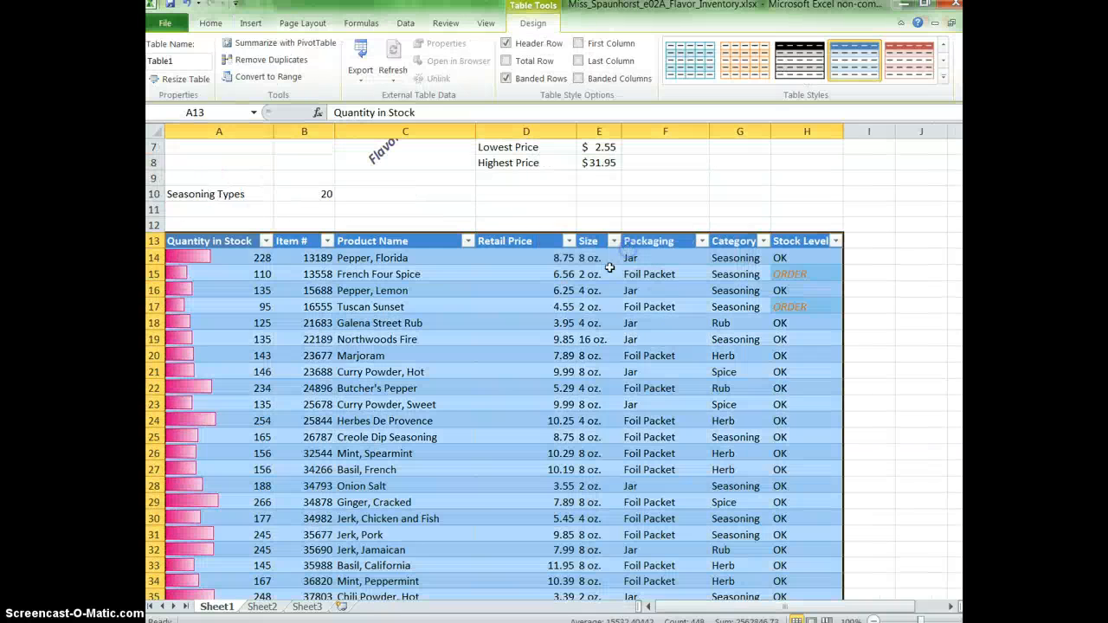
Apply the dark table style with an orange header and light blue banded rows.
click(943, 76)
scroll(873, 277, down, 1)
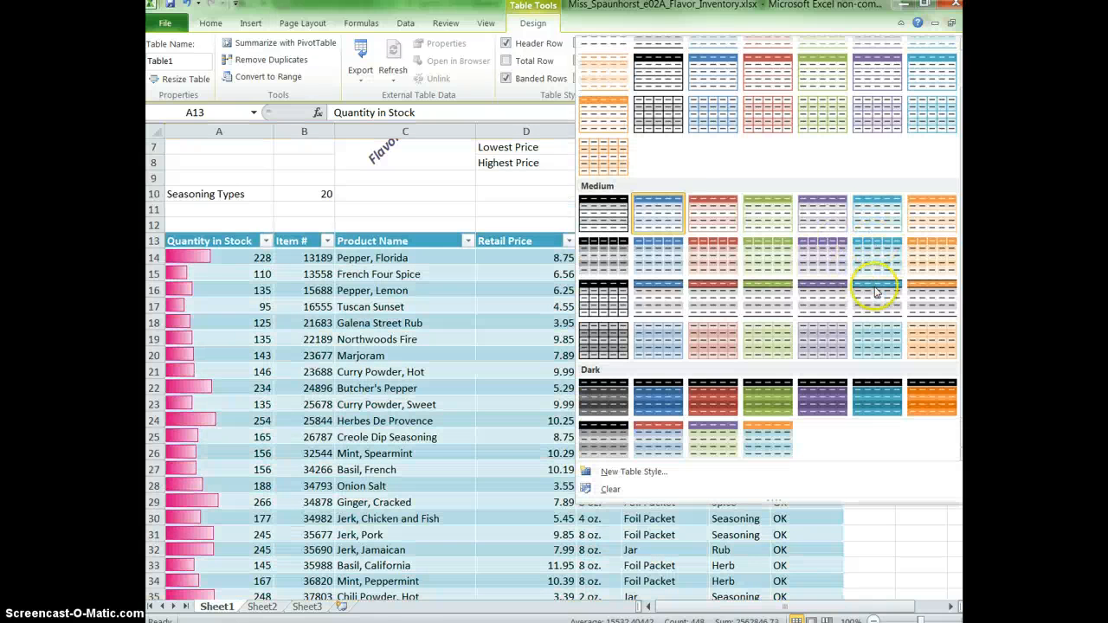
click(764, 440)
click(755, 420)
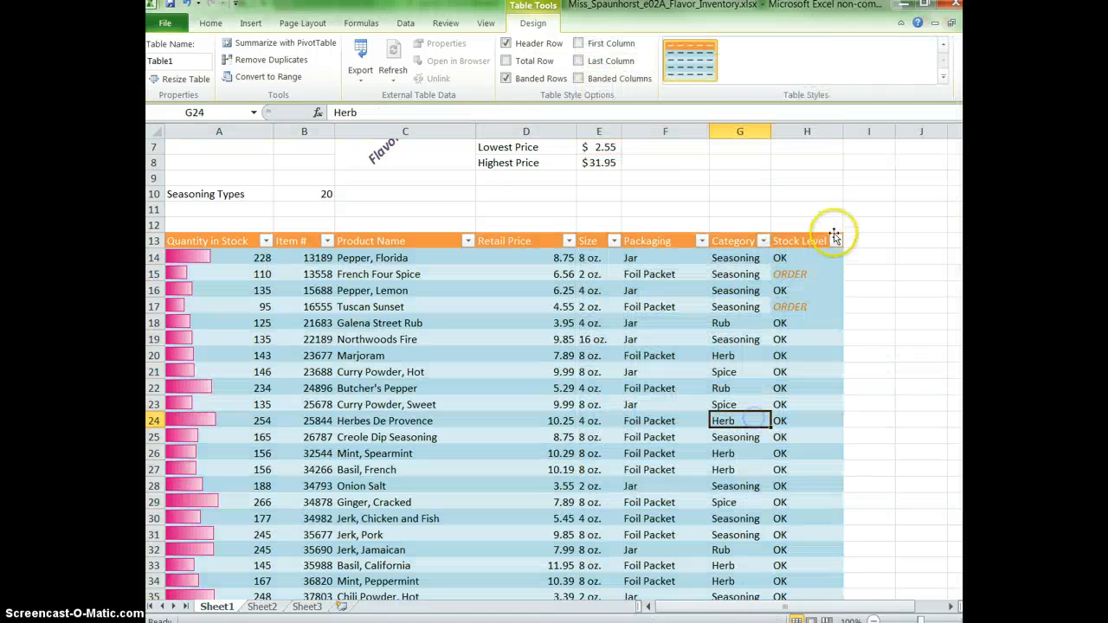
Apply the medium table style with a purple header and gray banded rows.
click(943, 77)
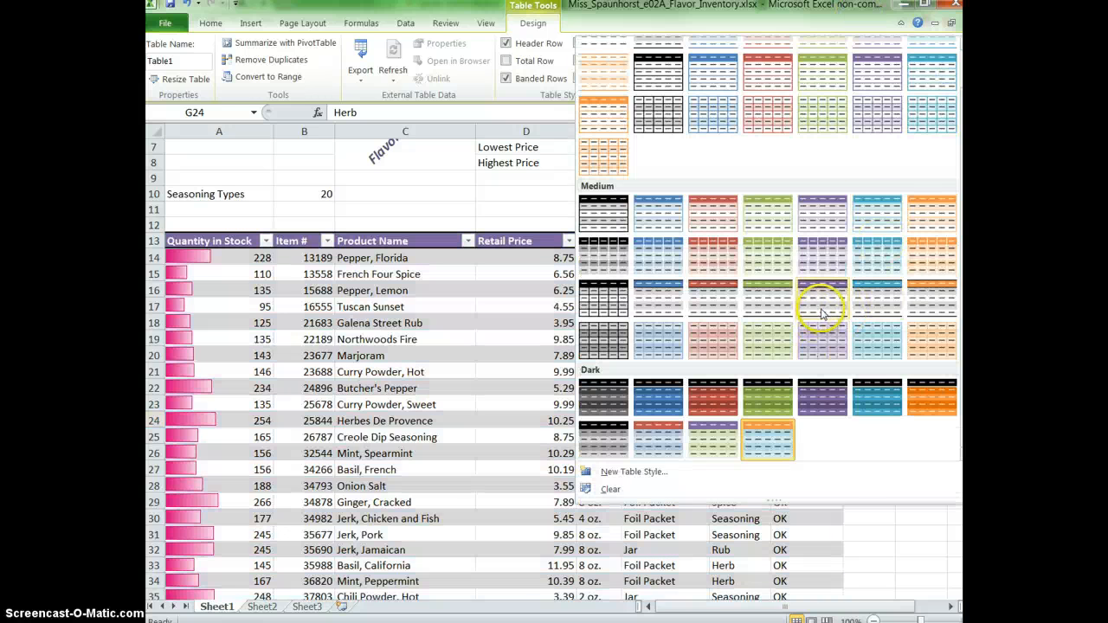
click(819, 309)
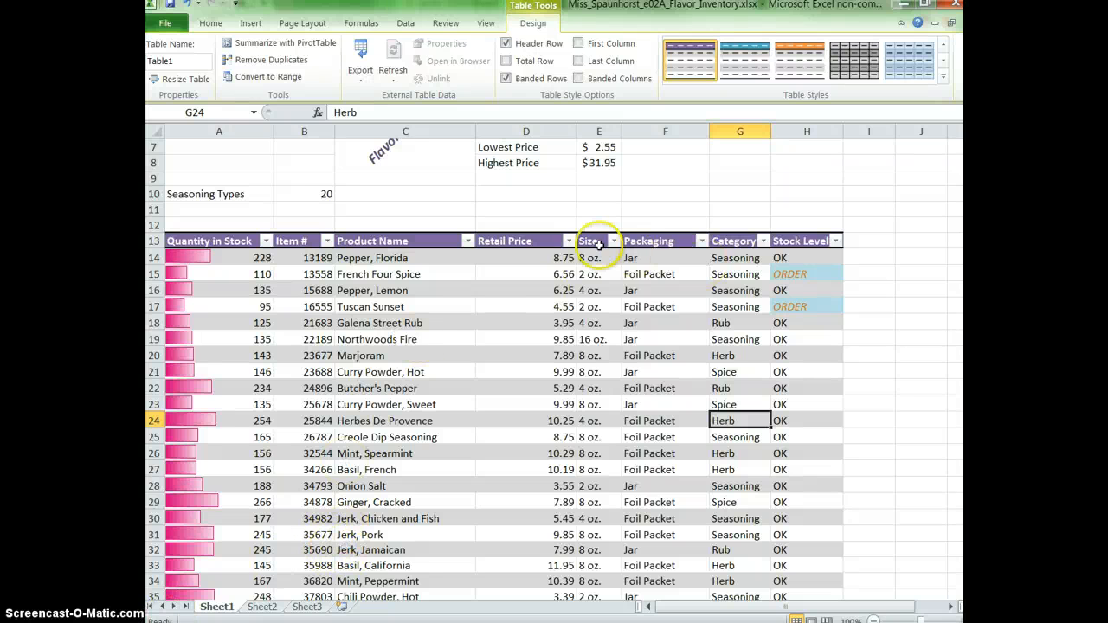
Sort the table by Retail Price from smallest to largest, and by Category from A to Z.
click(568, 241)
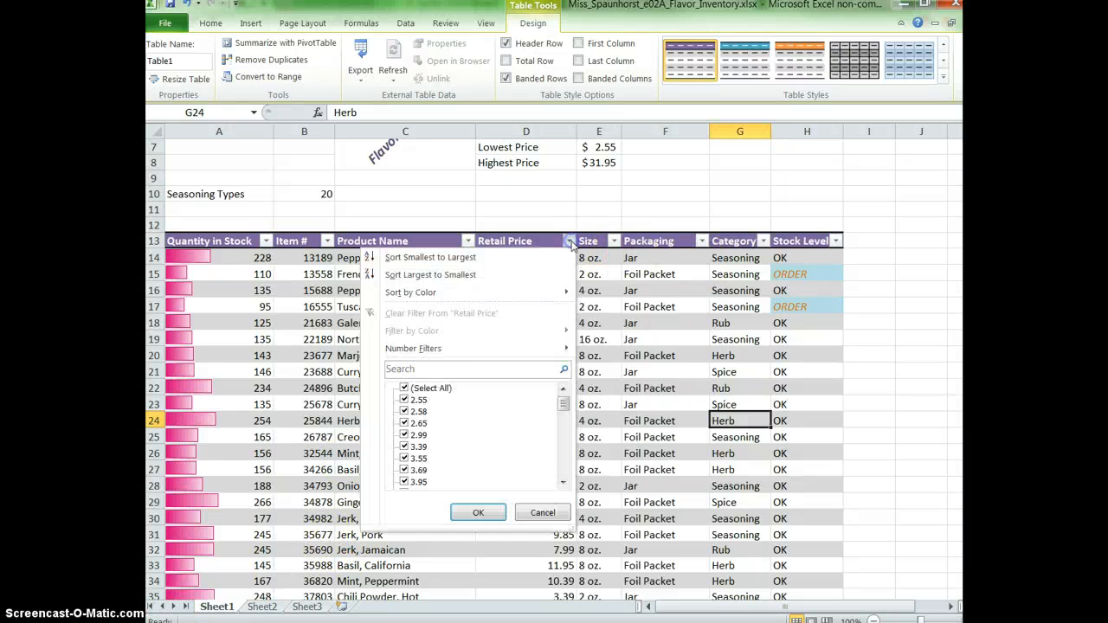
click(530, 257)
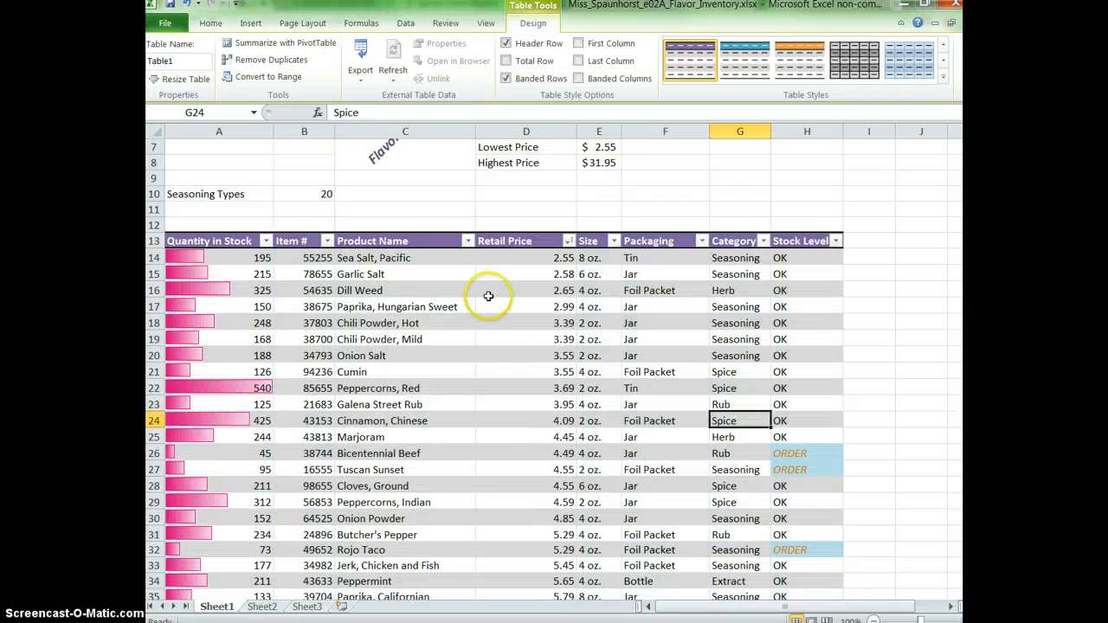
click(764, 241)
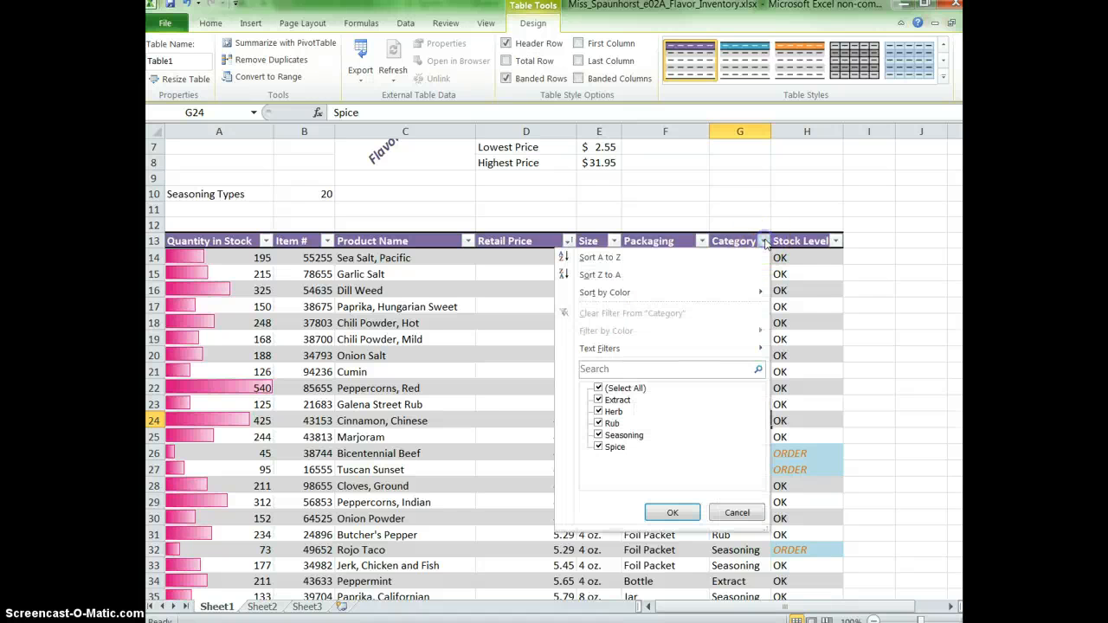
click(716, 256)
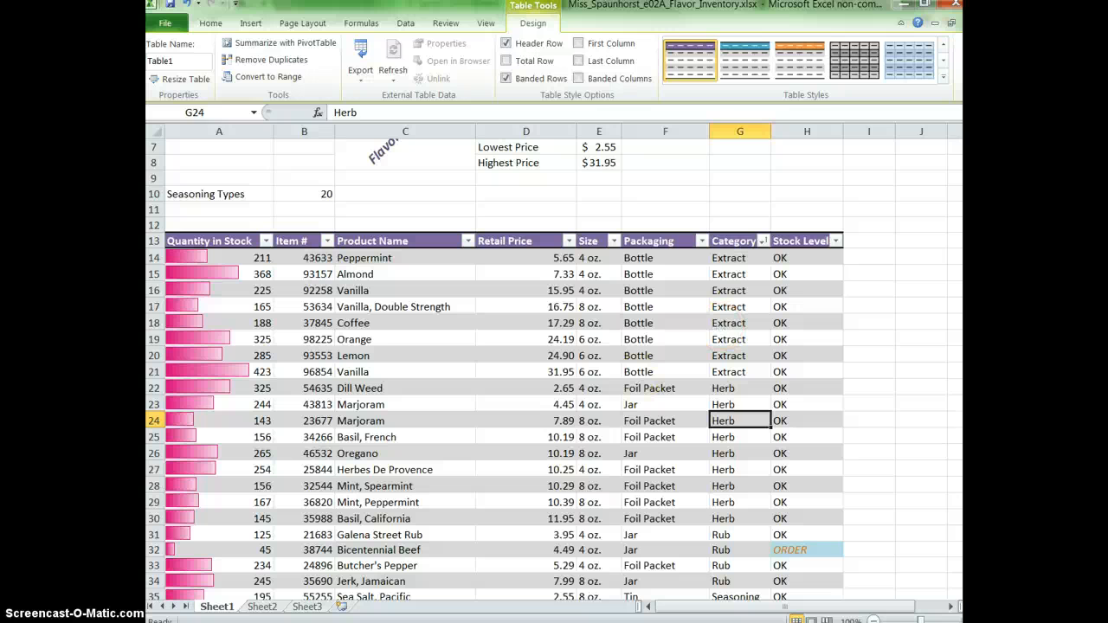
Enter the label Extract Types in A11, below Seasoning Types.
click(208, 209)
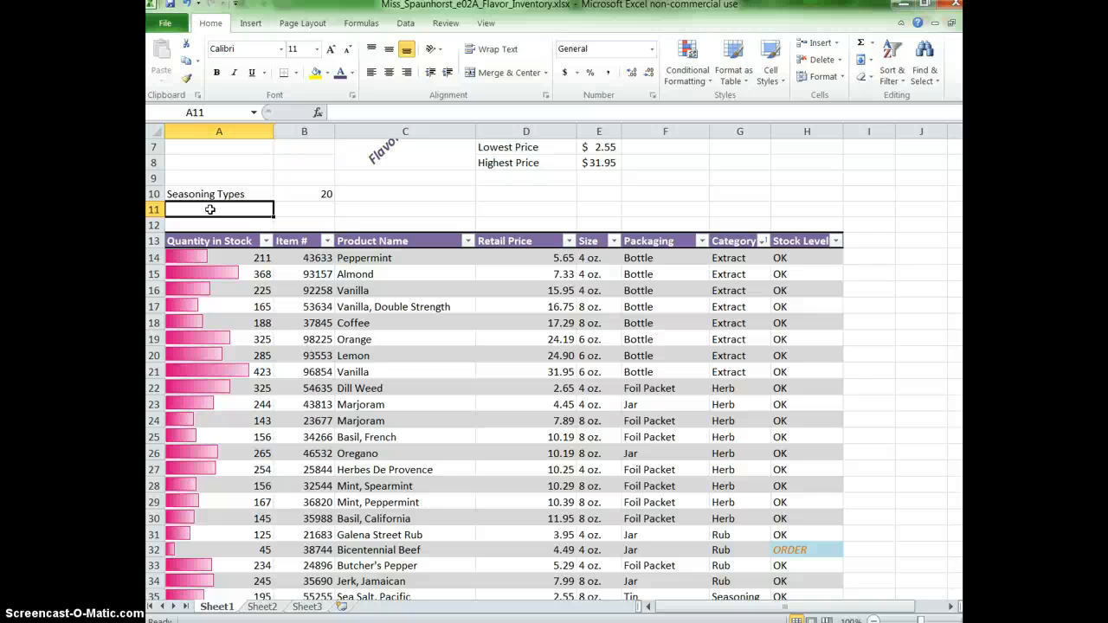
text(Extract Types)
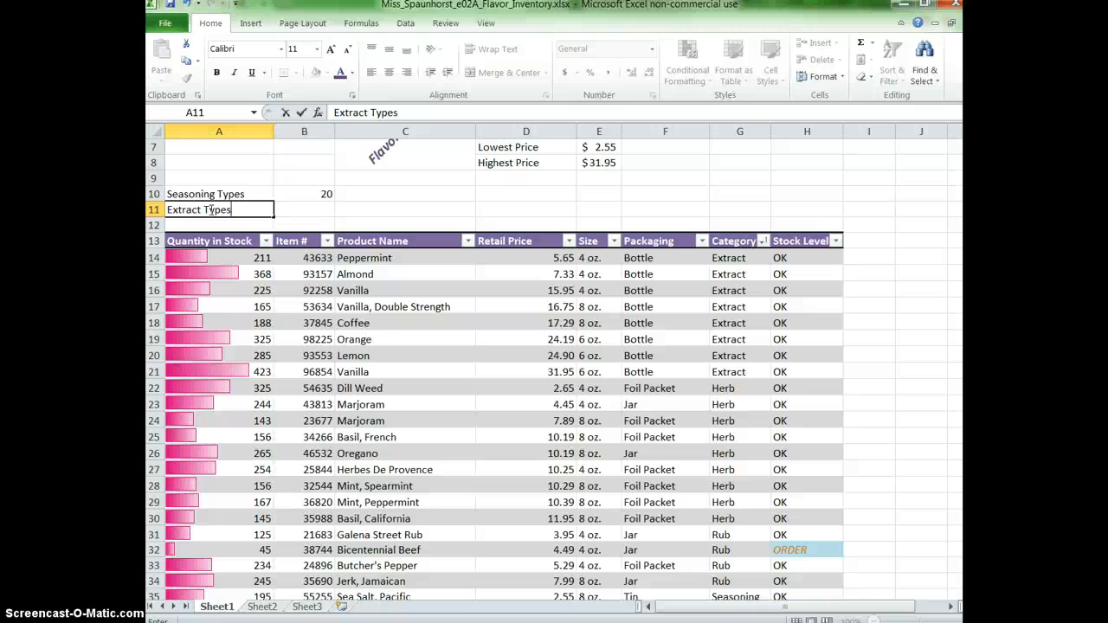
key(Tab)
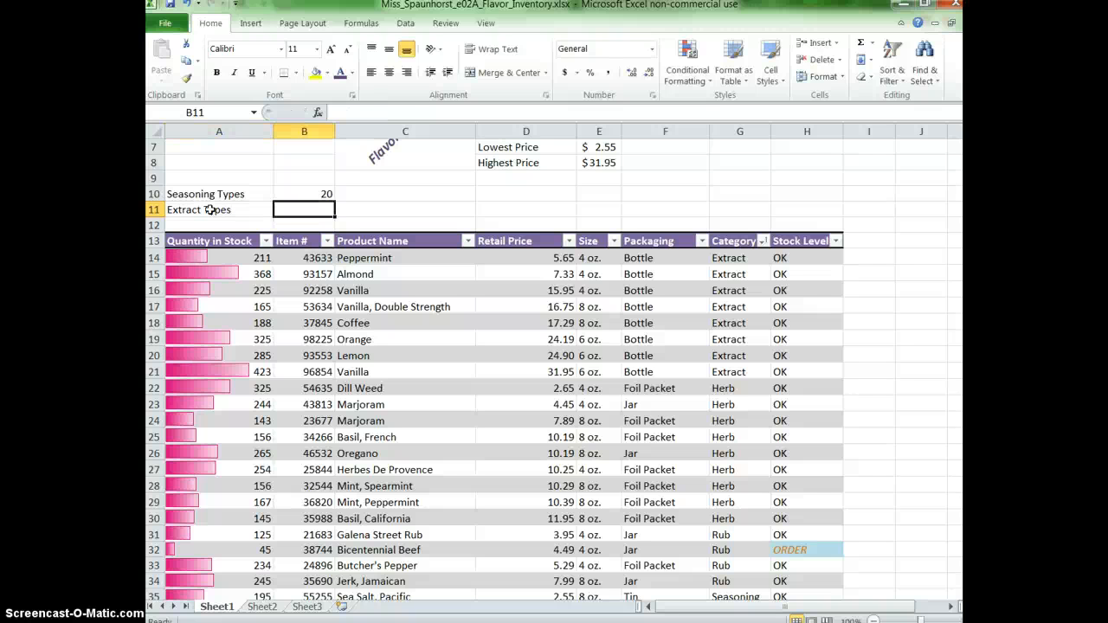
Enter a COUNTIF formula in B11 that counts the entries matching "extract" in the table's Category column.
text(=)
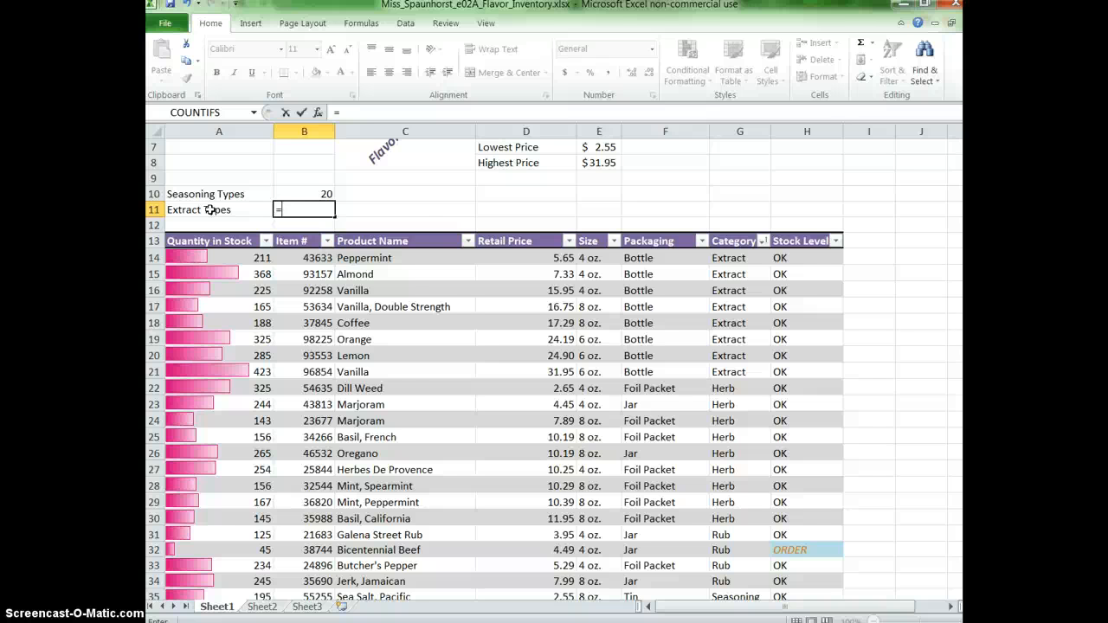
text(counti)
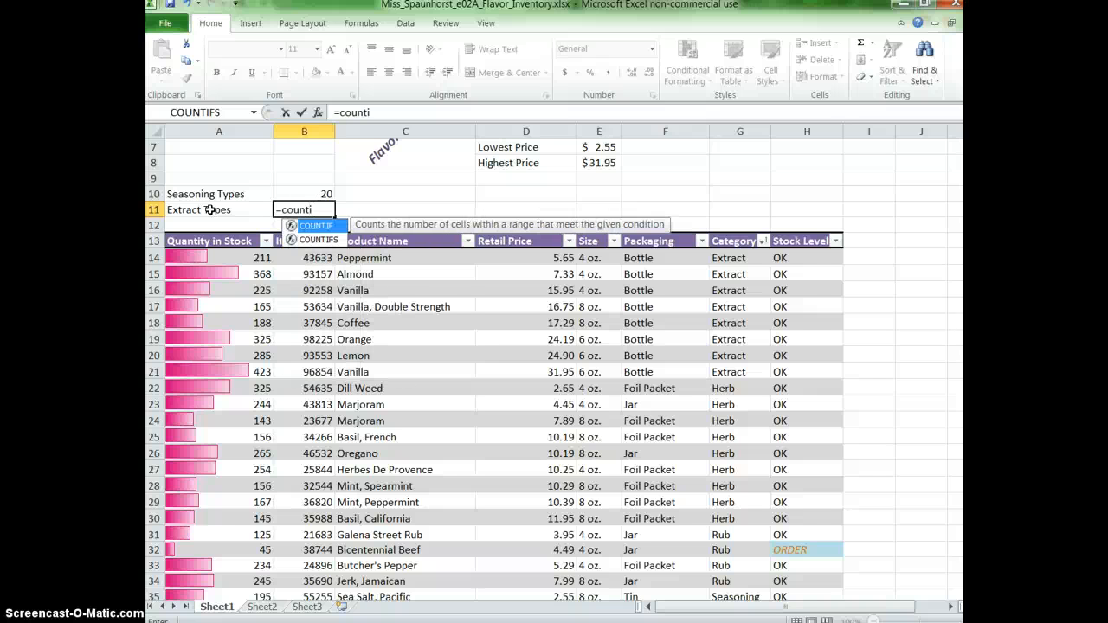
text(f()
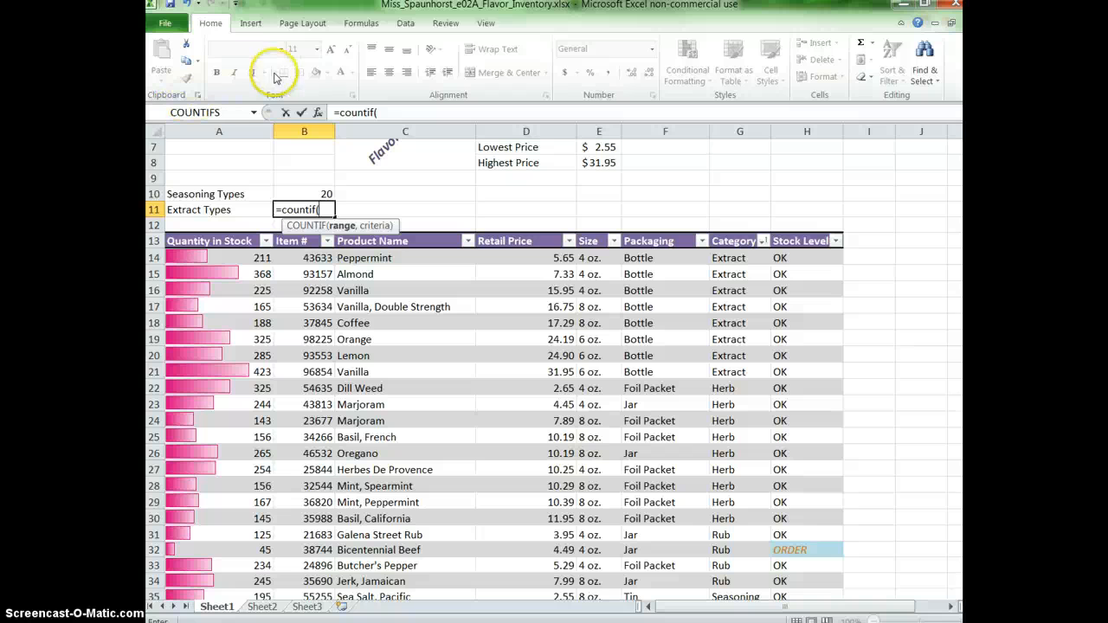
click(318, 112)
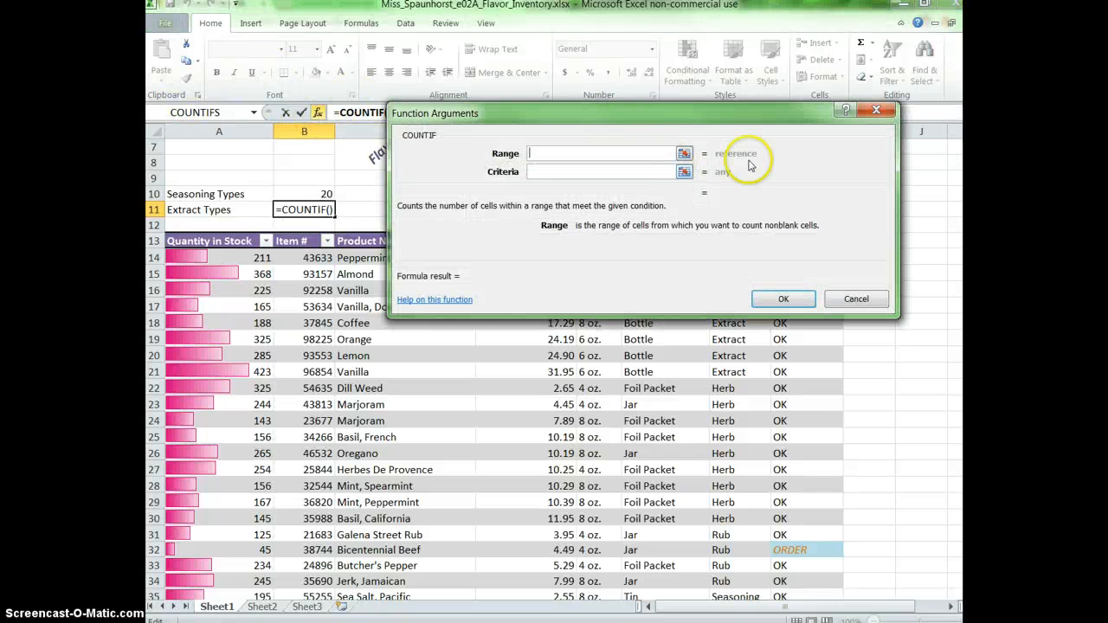
click(684, 153)
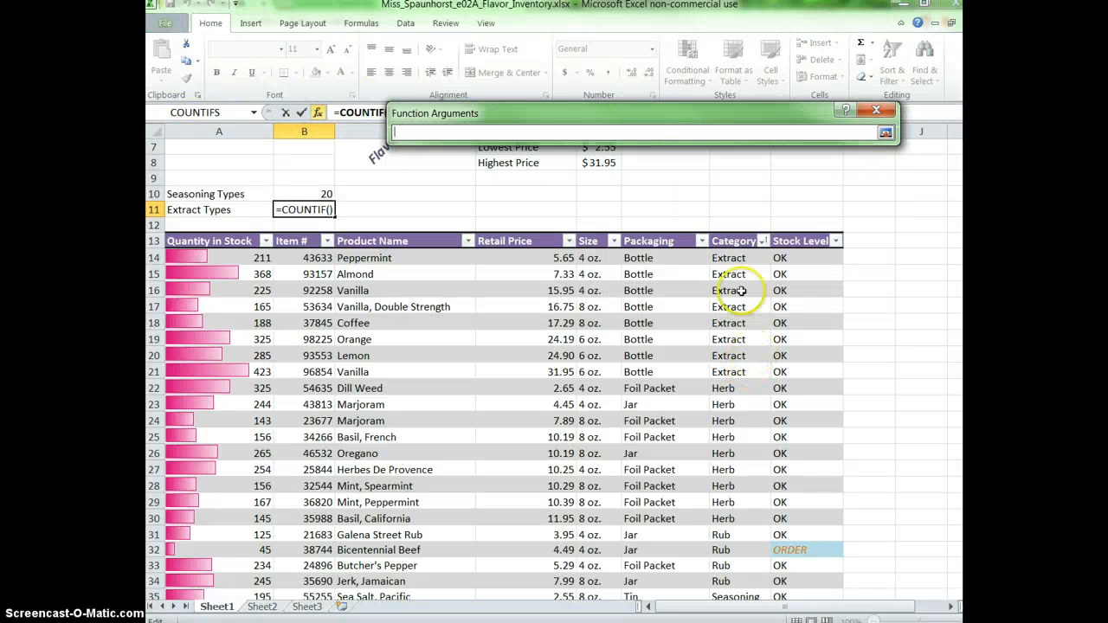
drag(734, 253, 725, 569)
click(884, 134)
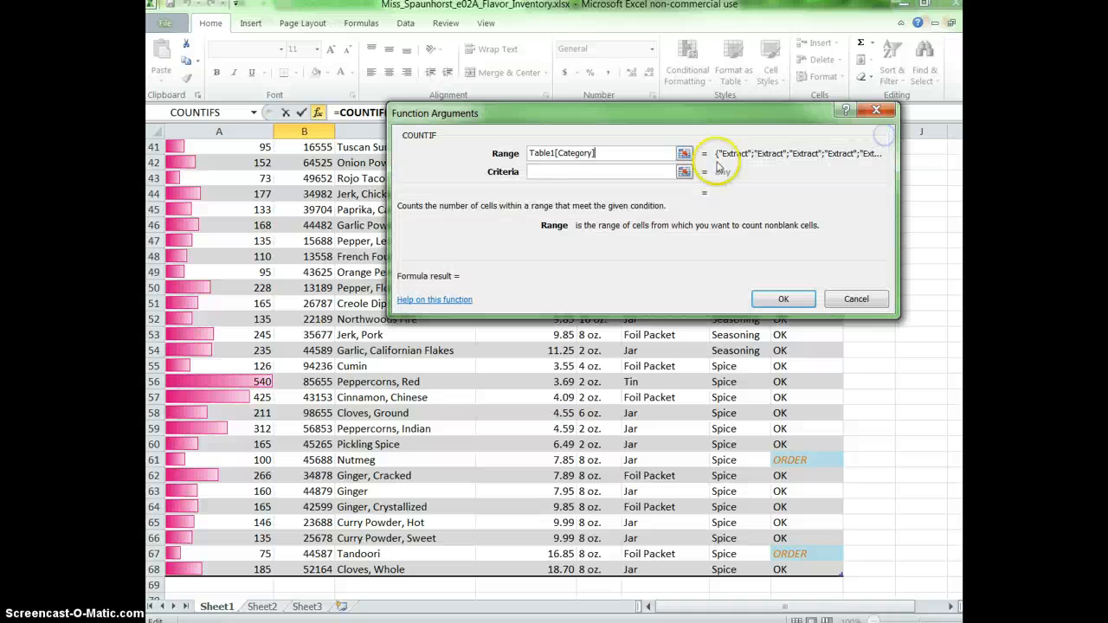
click(607, 172)
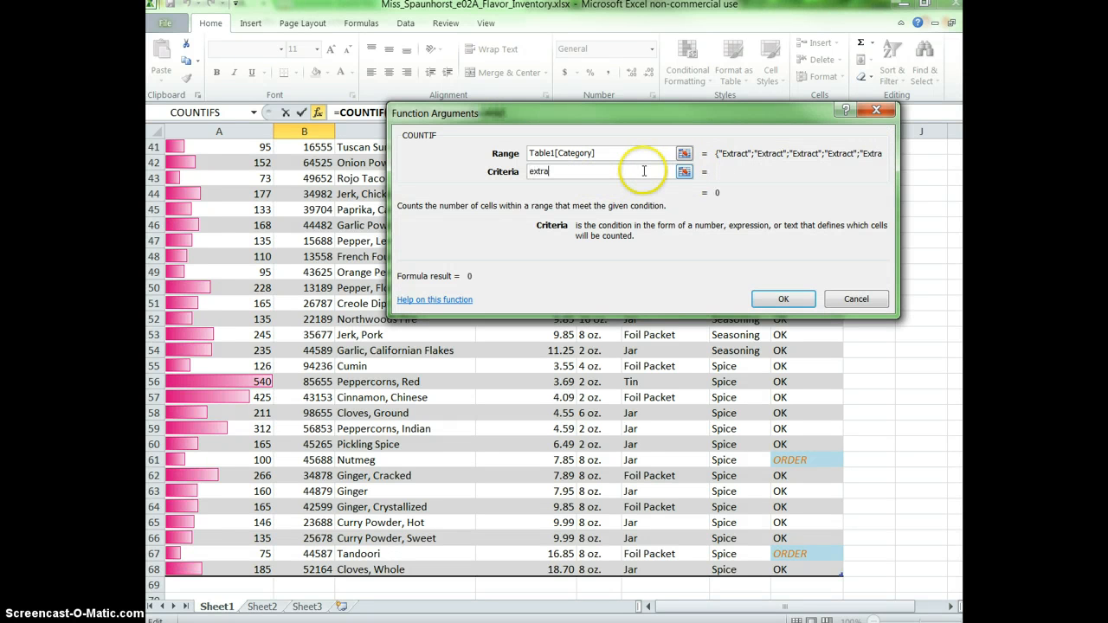
click(784, 299)
scroll(562, 251, up, 4)
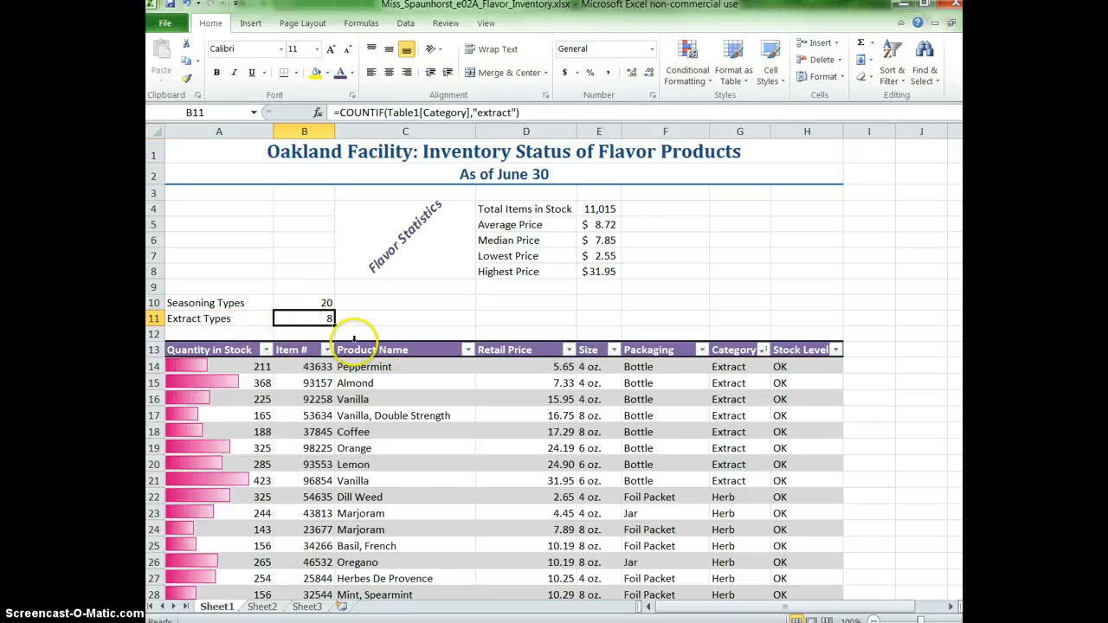
Review the sheet and page through its print preview to see how the columns split across pages.
scroll(658, 414, down, 9)
scroll(646, 410, up, 9)
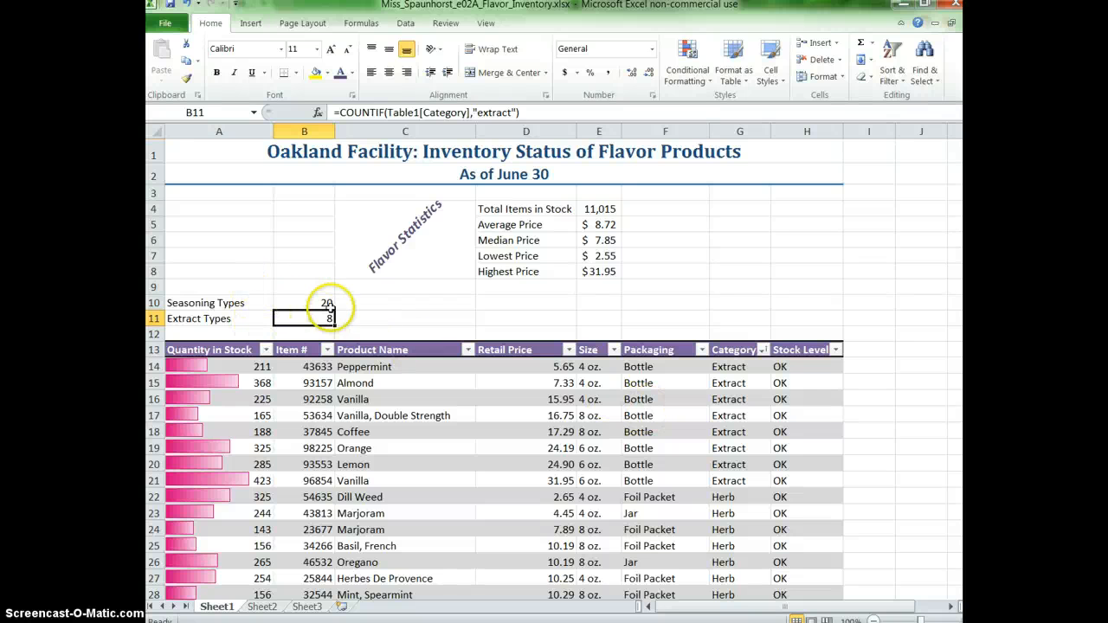
click(169, 23)
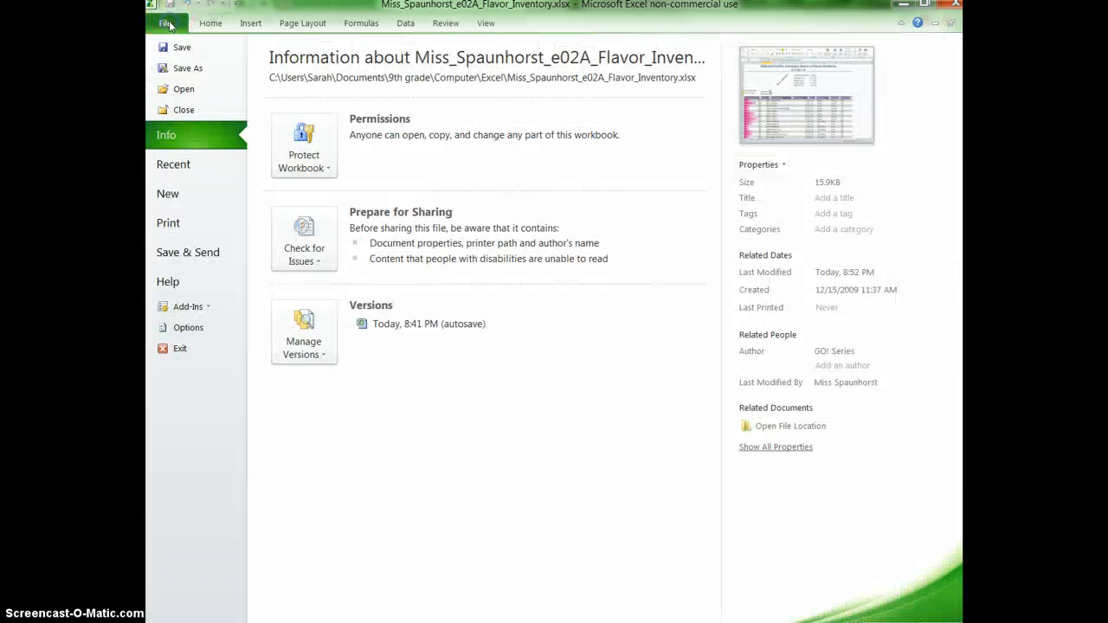
click(192, 219)
scroll(603, 293, down, 3)
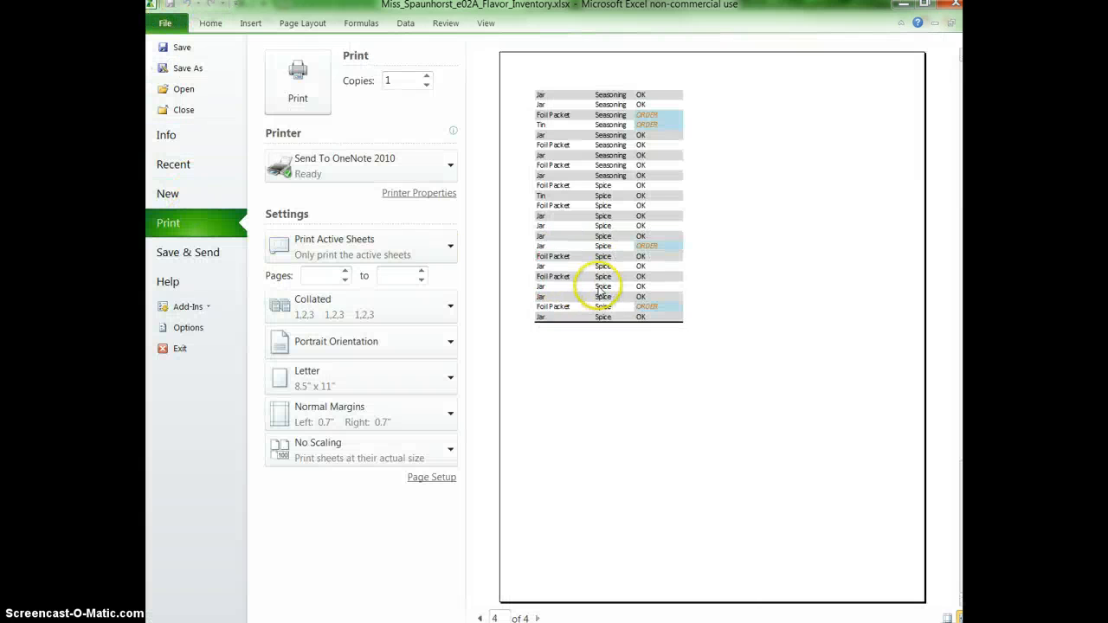
scroll(602, 284, up, 3)
scroll(602, 284, down, 3)
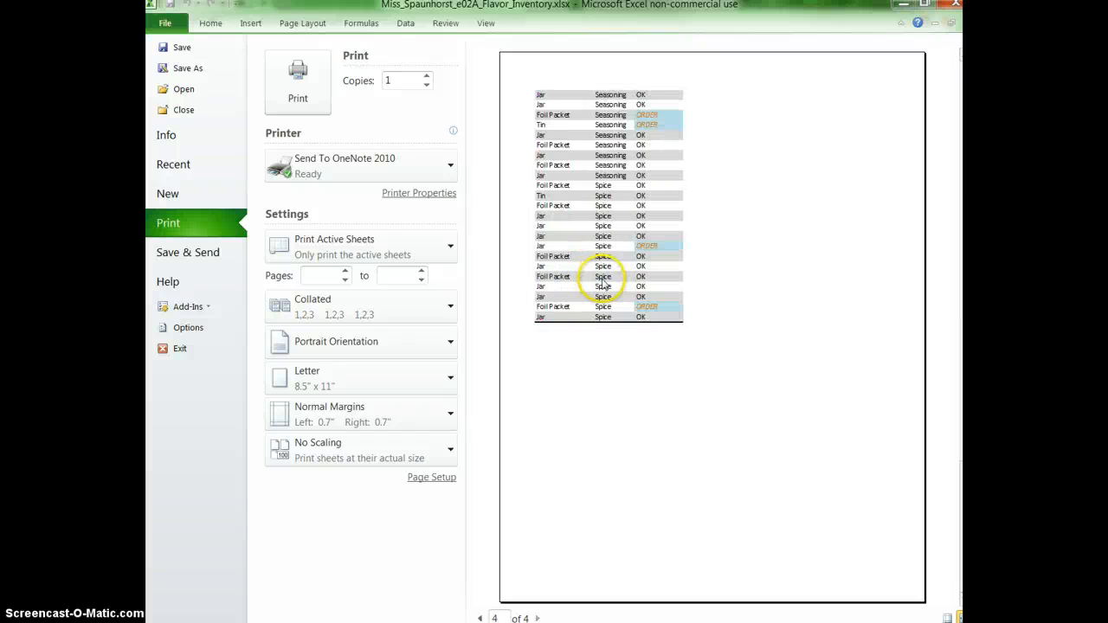
scroll(604, 286, up, 3)
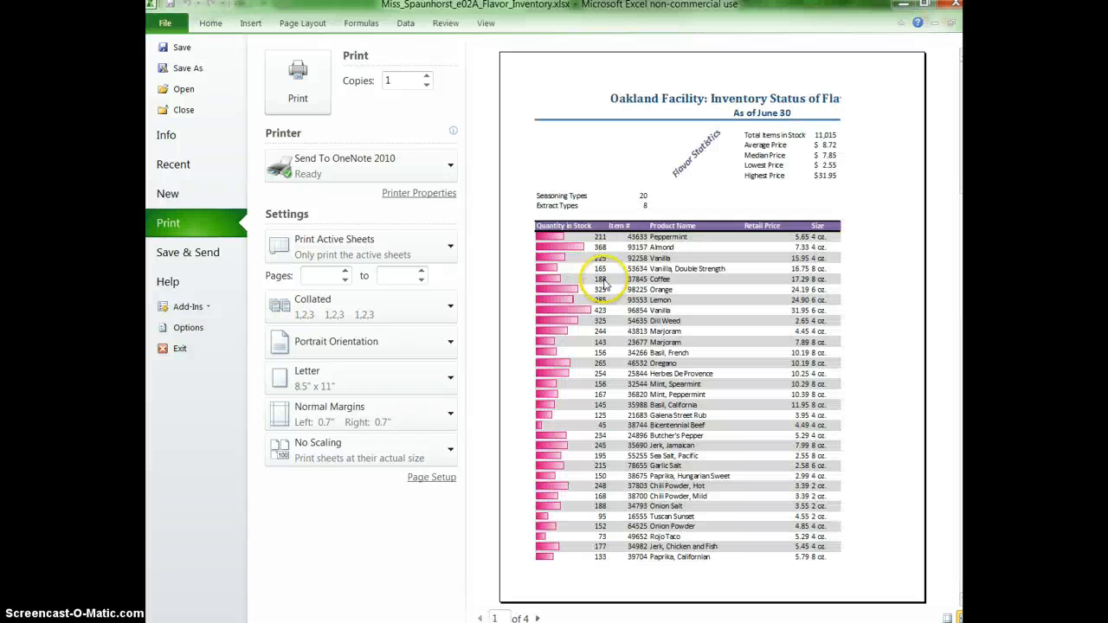
click(208, 24)
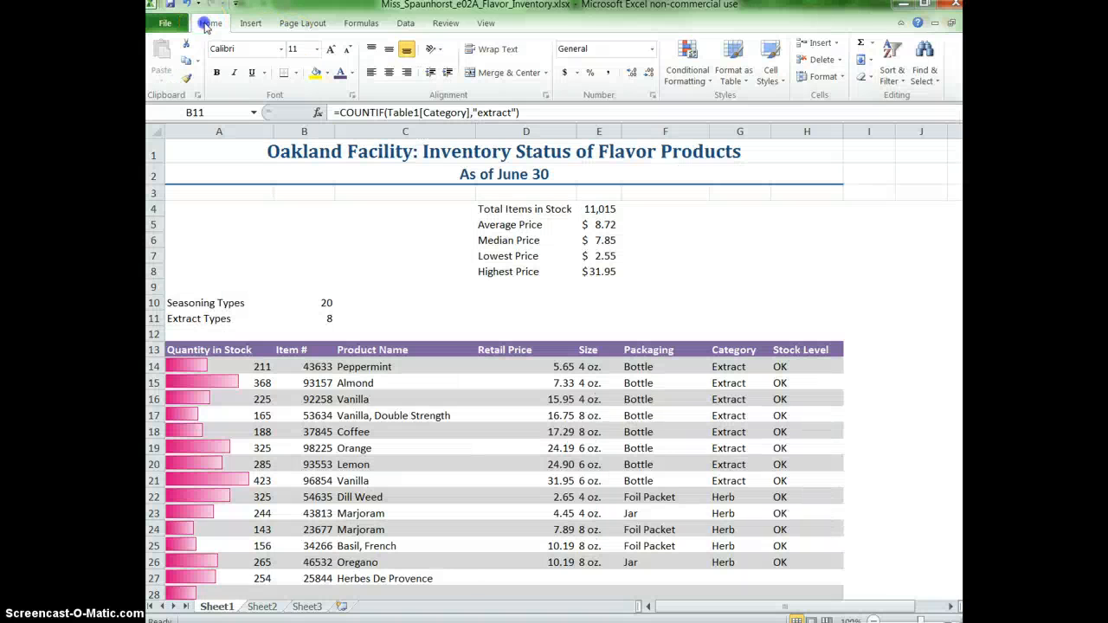
Scale the sheet's print width to 1 page.
click(300, 31)
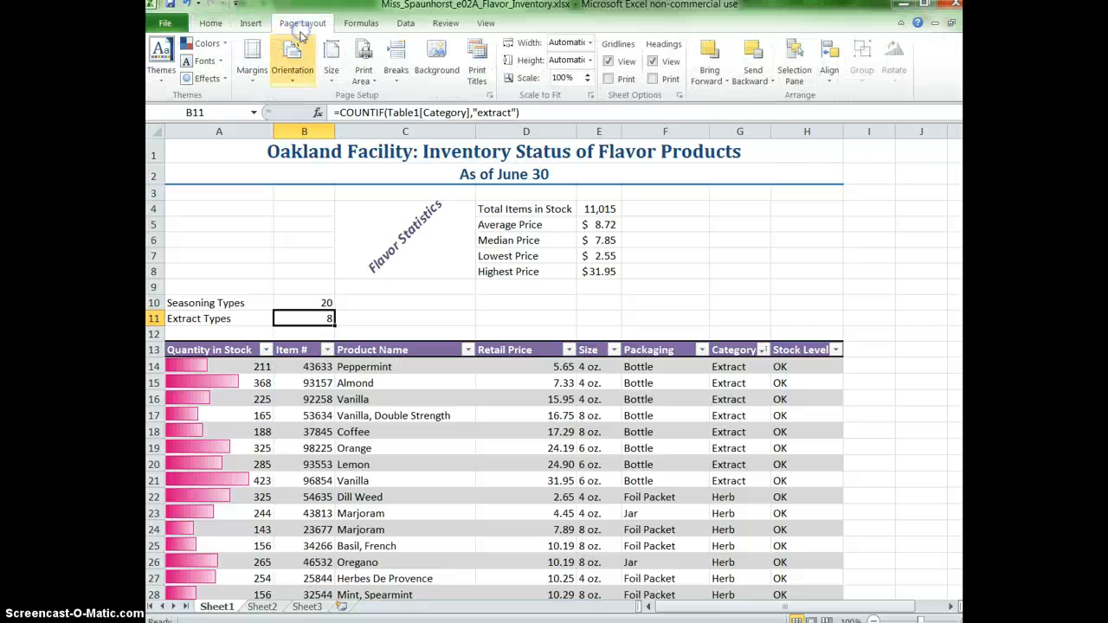
click(588, 44)
click(583, 73)
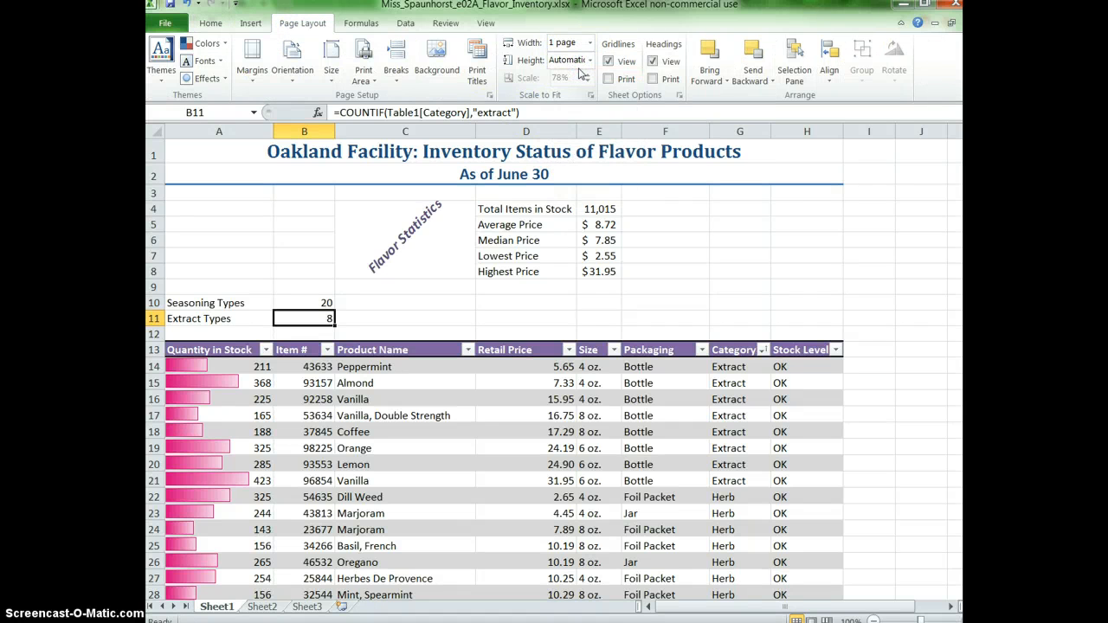
Set the table's header row 13 as the print title row repeated at the top of each page.
click(478, 55)
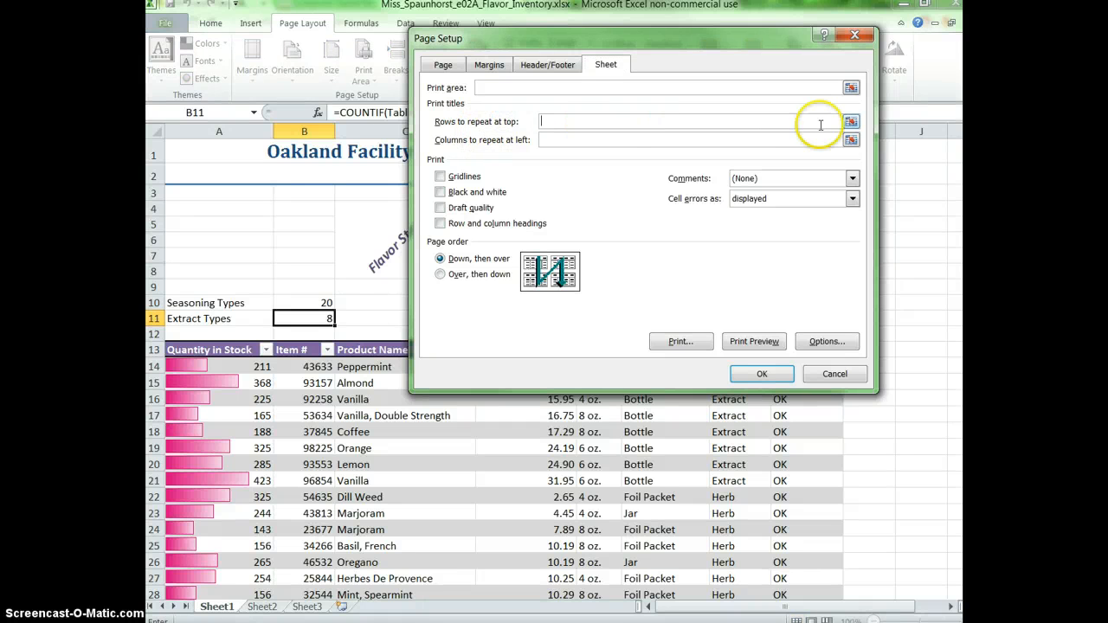
click(852, 123)
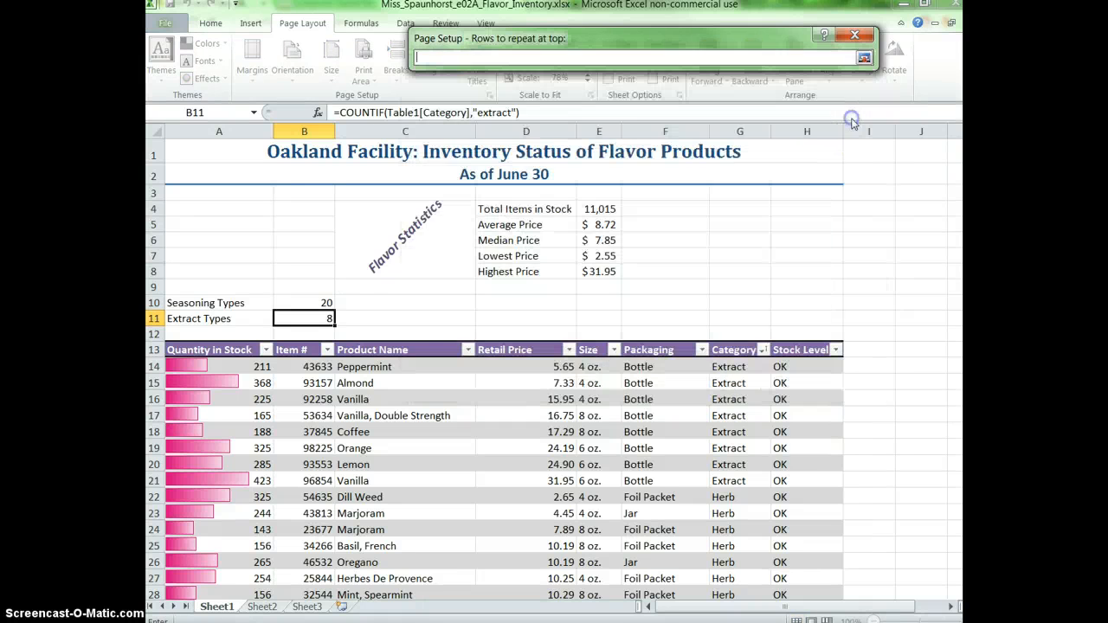
click(159, 348)
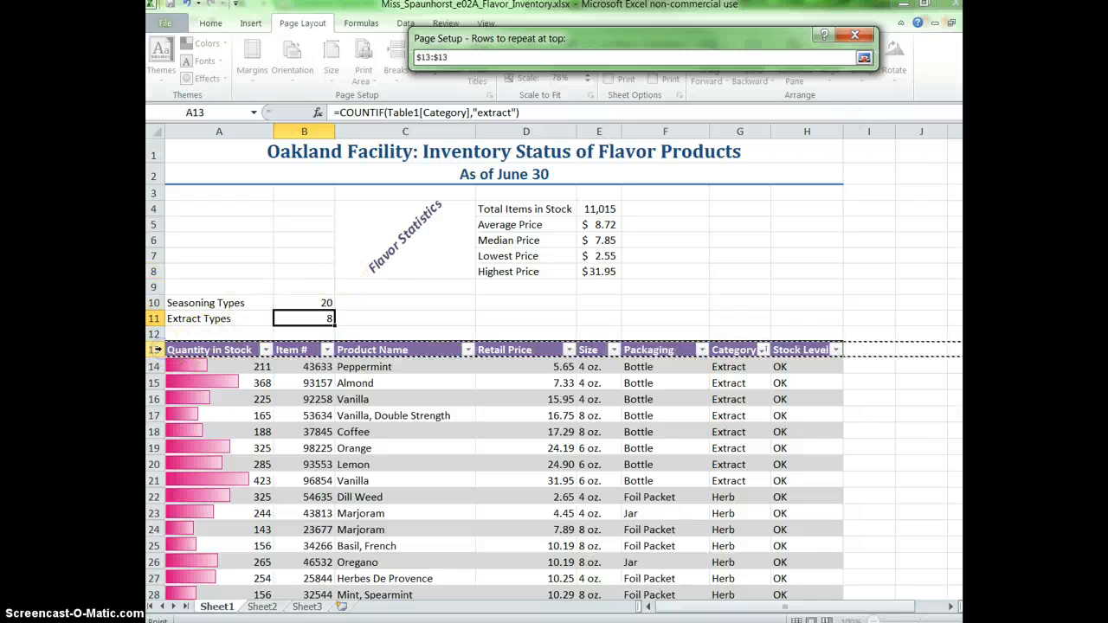
click(158, 349)
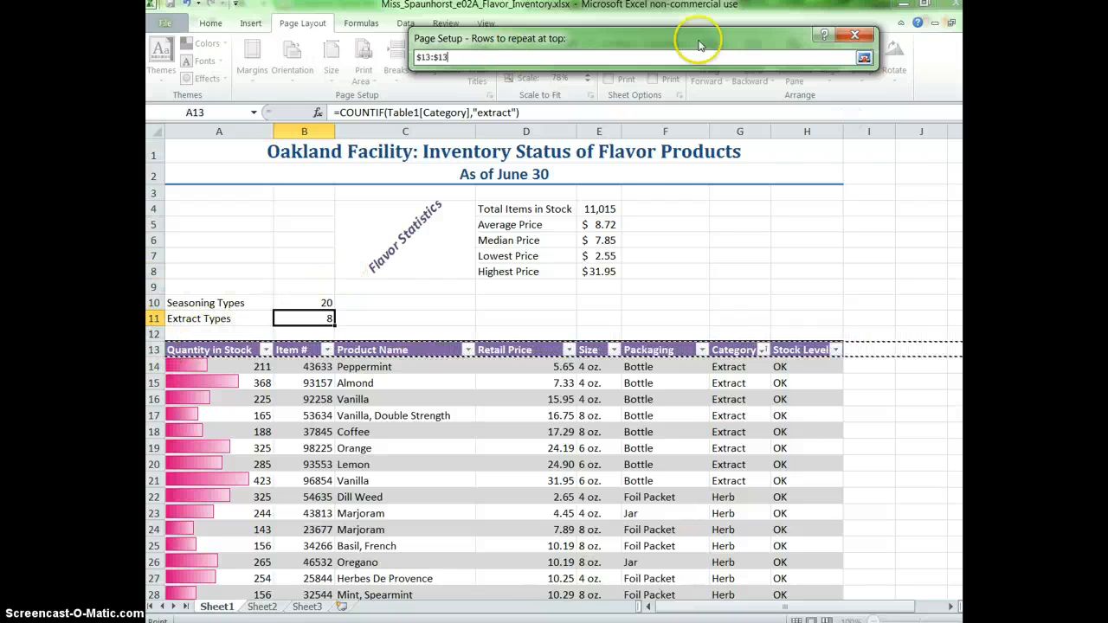
click(864, 58)
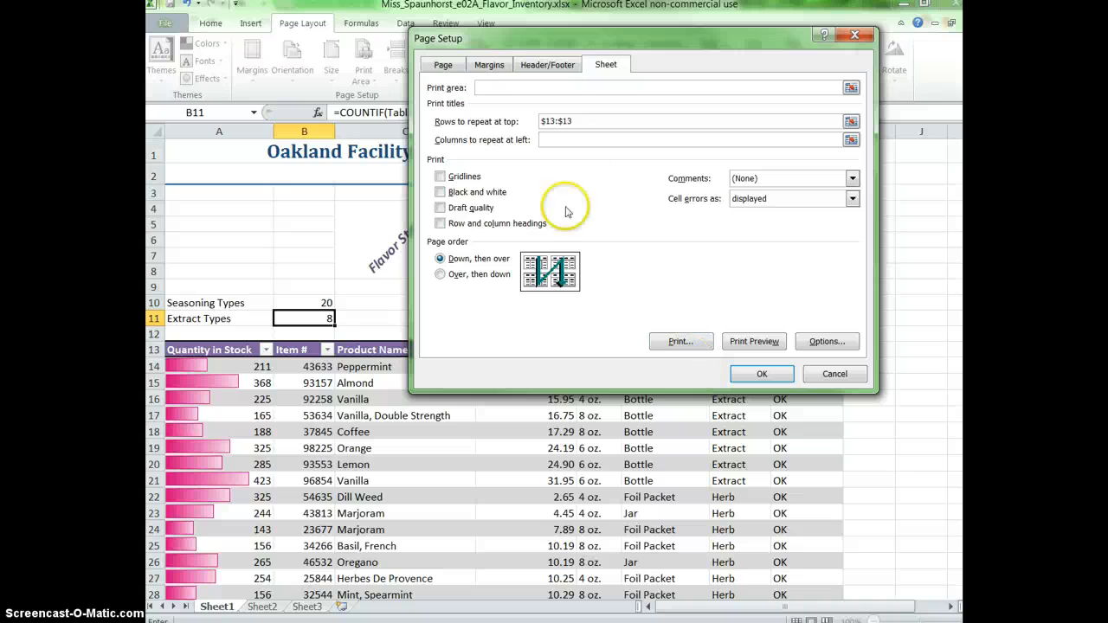
click(761, 373)
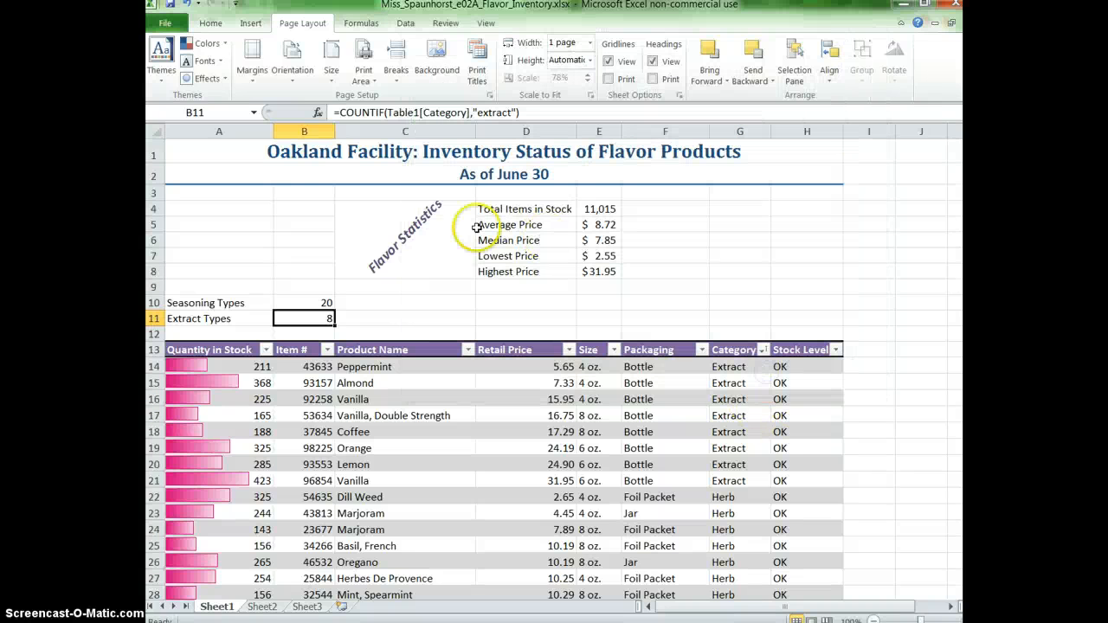
Check the print preview for the one-page width and the repeated header row, and return to the worksheet.
click(164, 25)
click(210, 221)
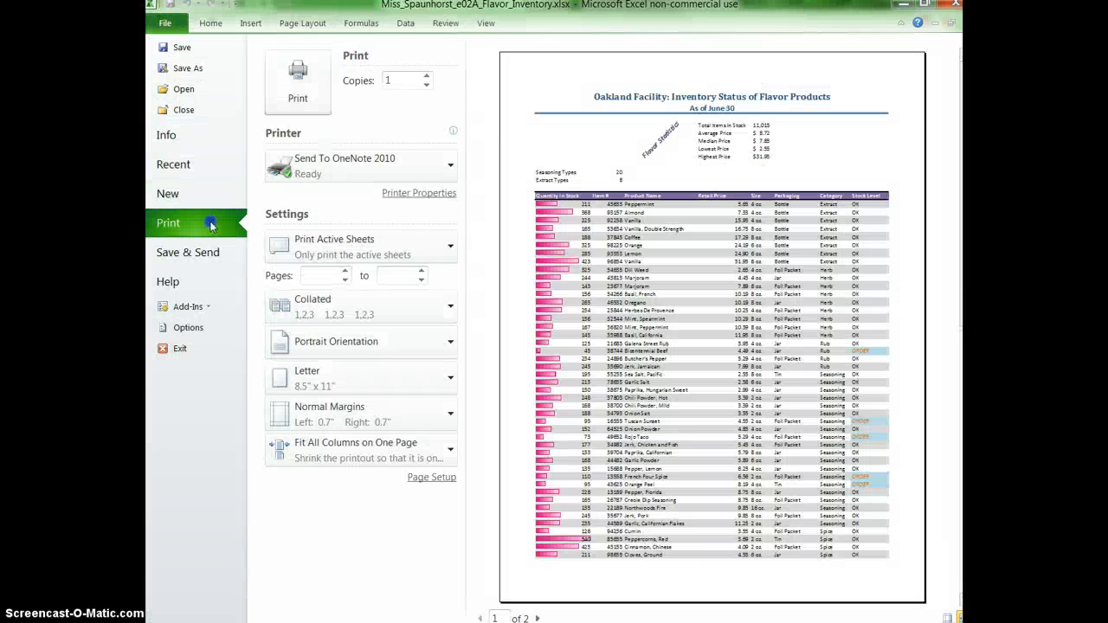
scroll(629, 265, down, 1)
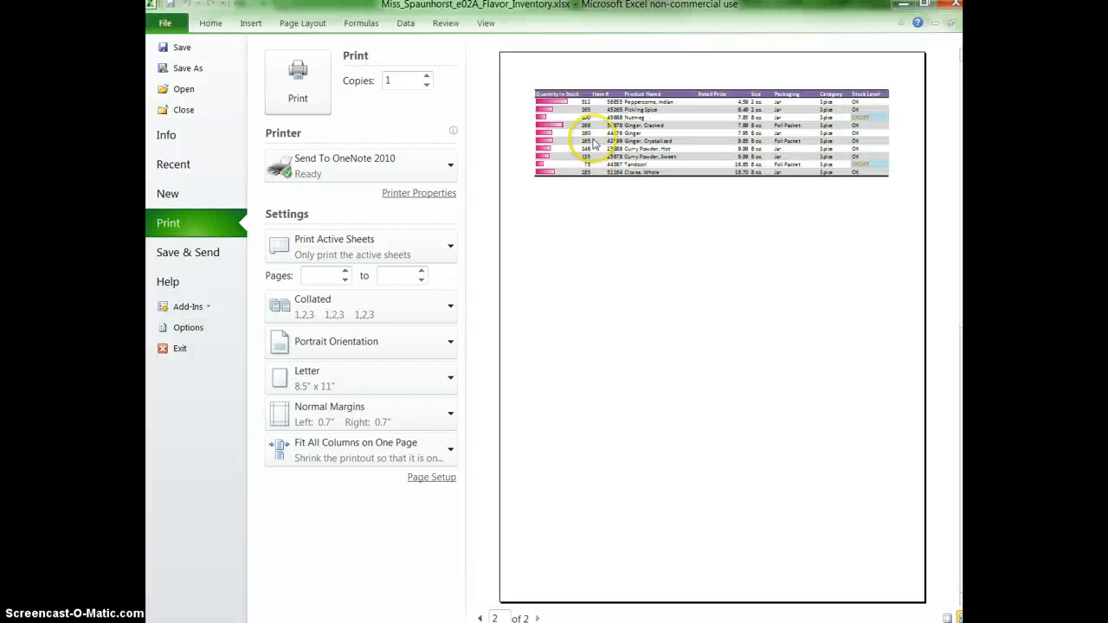
scroll(589, 259, up, 1)
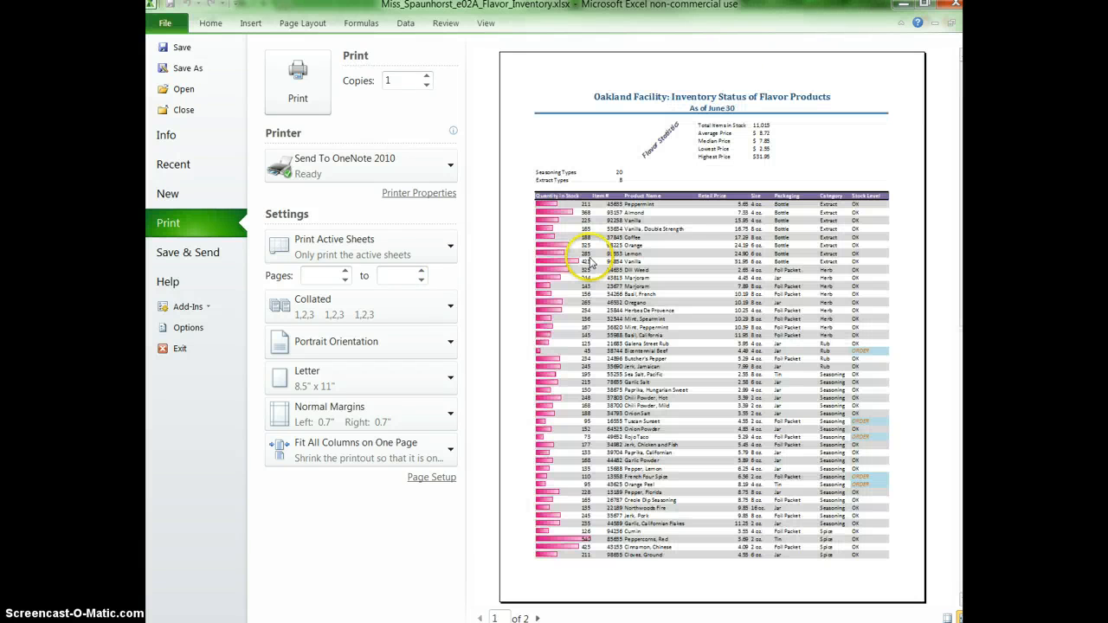
click(211, 23)
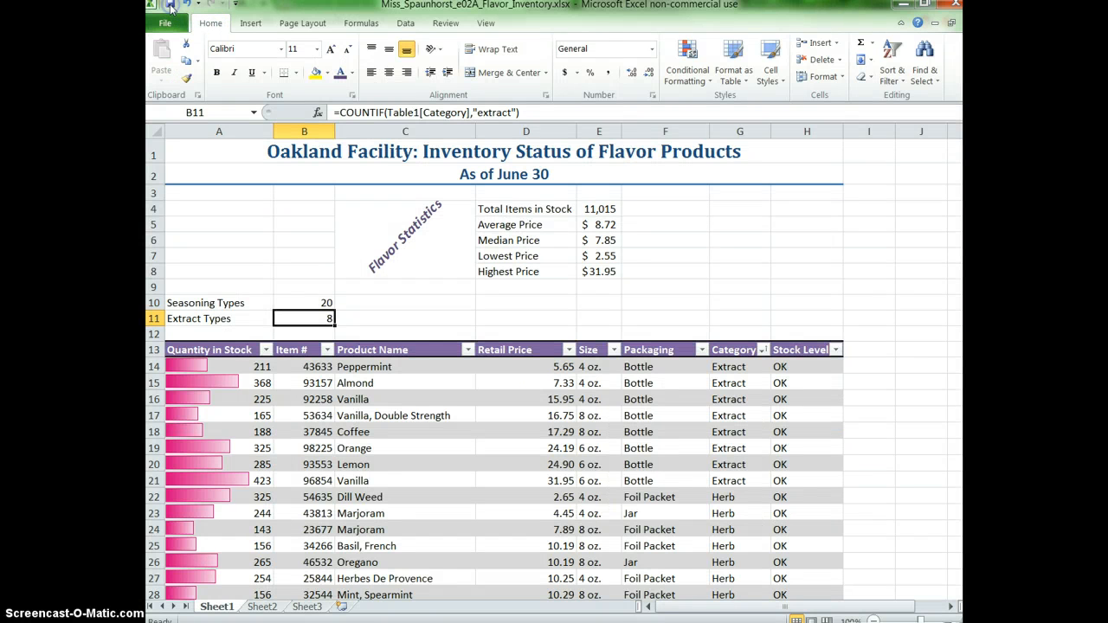